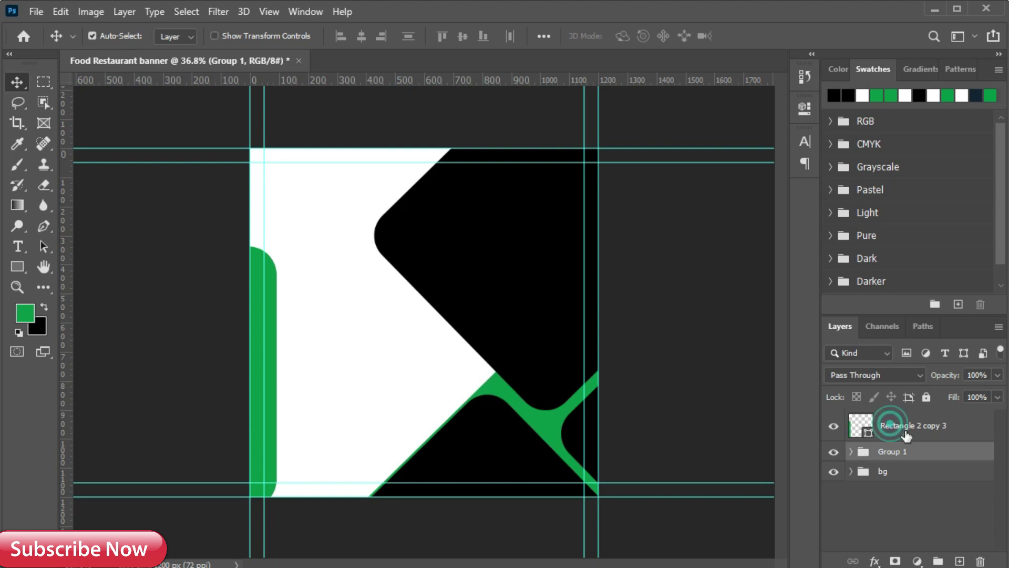
Rotate the green rounded rectangle by about 46° and move it so its rounded corner hangs over the banner's upper-left area
key(ctrl+t)
drag(174, 414, 259, 251)
drag(374, 356, 218, 344)
drag(245, 308, 282, 184)
drag(241, 288, 254, 292)
drag(258, 238, 304, 200)
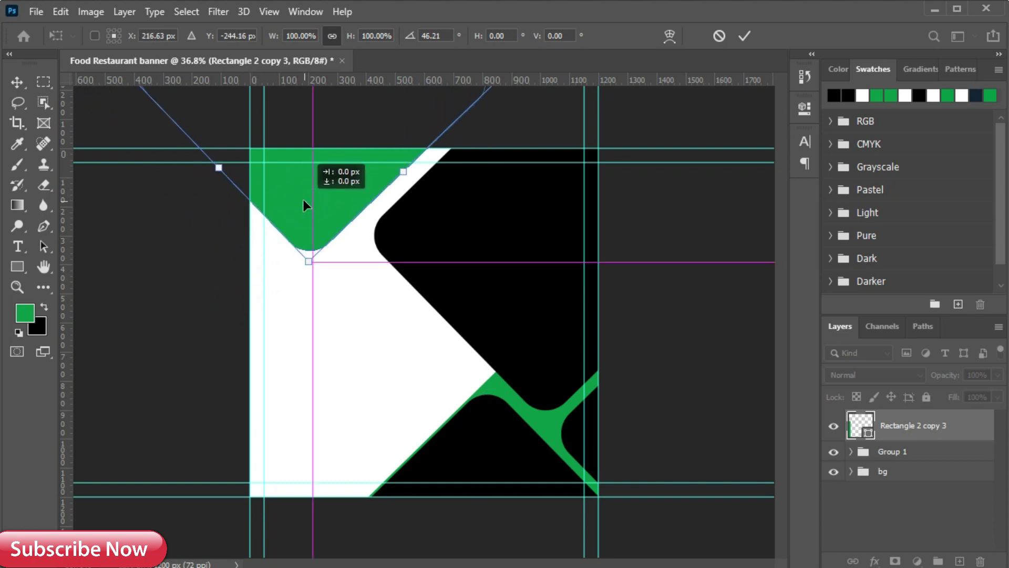
click(744, 35)
click(490, 229)
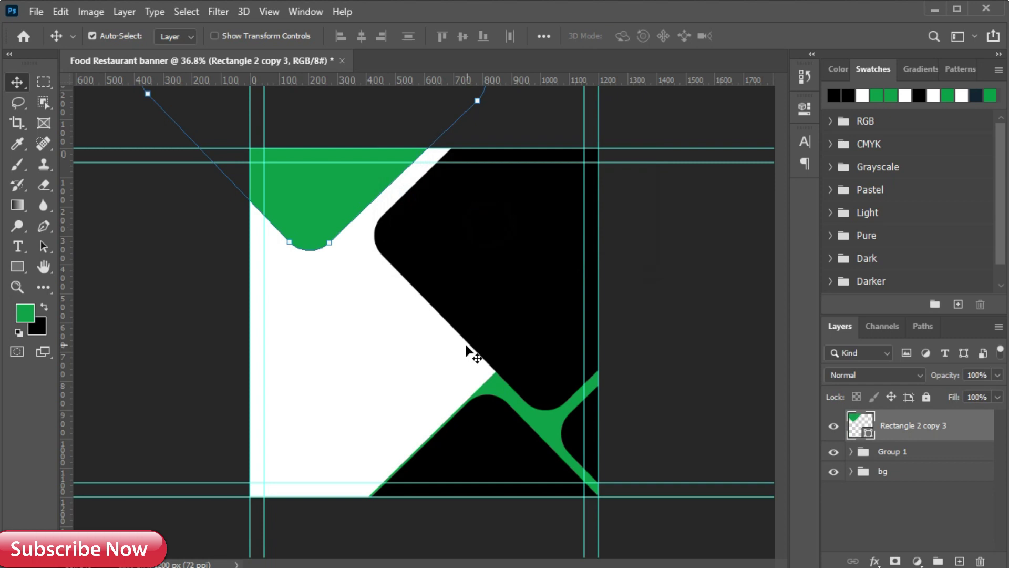
Shift the green Rectangle 1 slightly up and left to widen the green band beside the black shapes, and collapse the bg group
click(513, 478)
drag(550, 428, 542, 421)
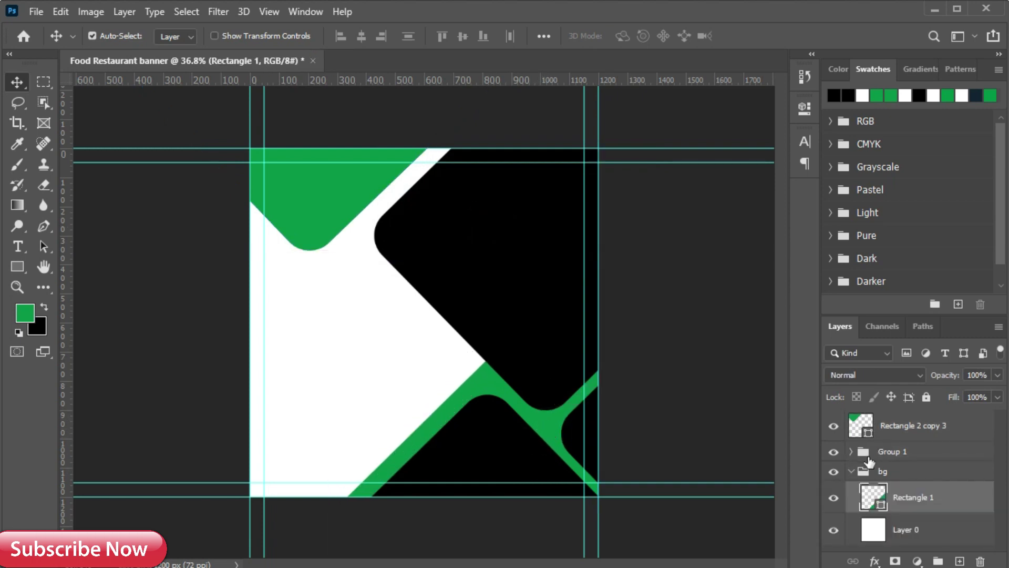
click(851, 470)
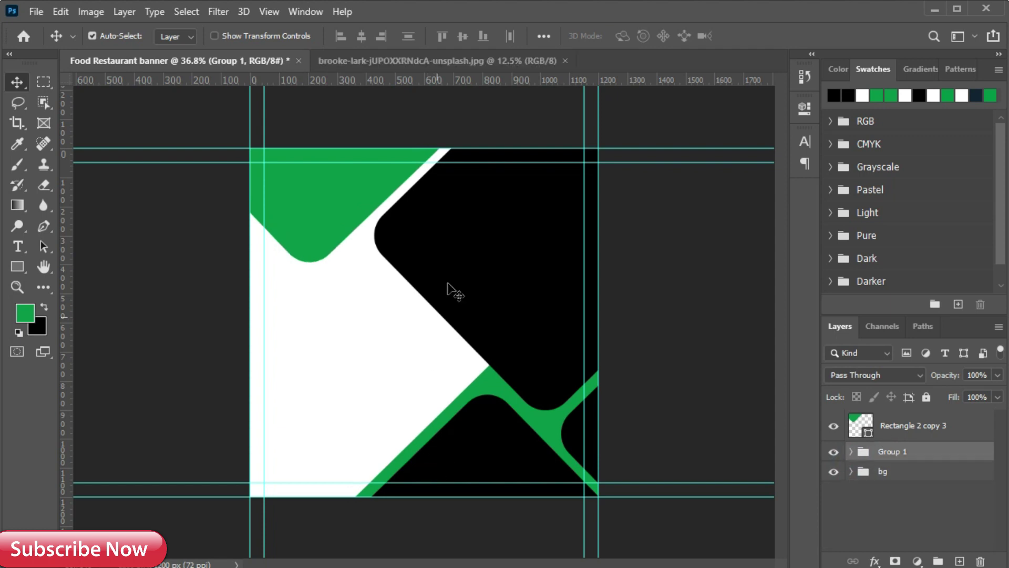
Copy the open food photo into the banner above Group 1 as a smart object clipped to that group
click(487, 61)
drag(536, 345, 404, 284)
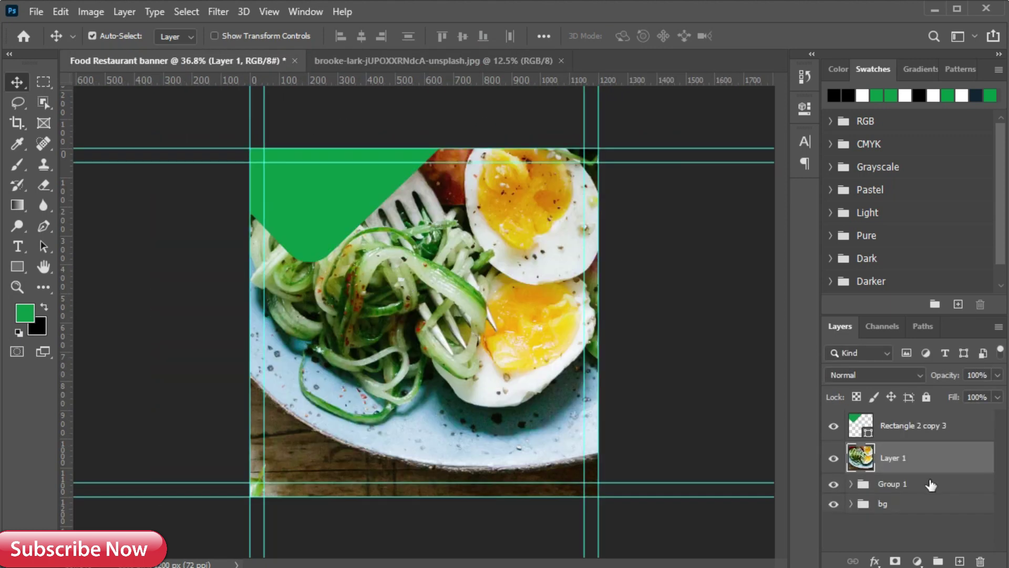
alt+click(895, 472)
right_click(932, 457)
click(788, 216)
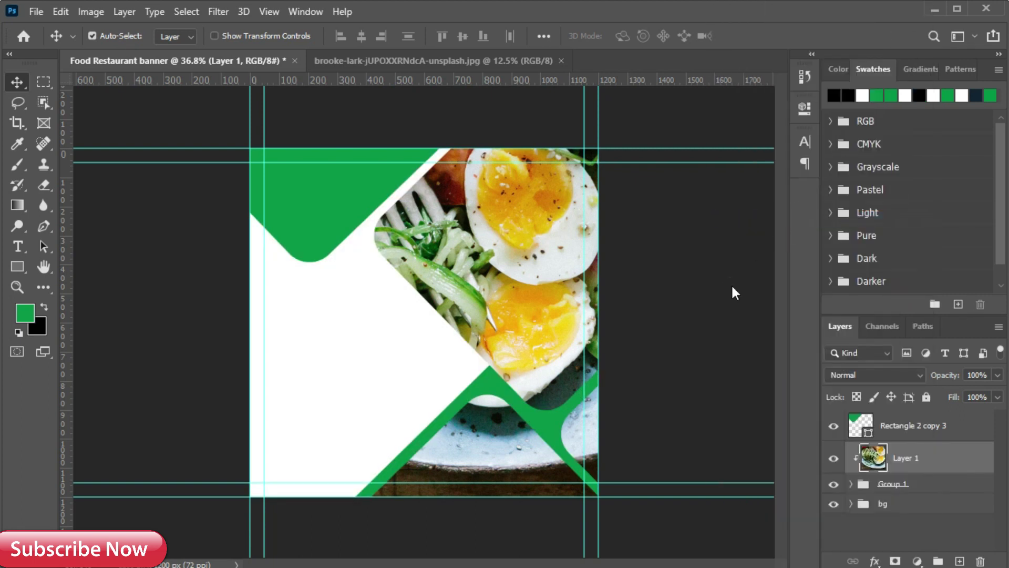
Scale the clipped food photo to 35.5% and position it so the salad plate fills the large rounded shape
key(ctrl+t)
key(ctrl+0)
drag(415, 481, 423, 335)
drag(428, 230, 456, 318)
key(ctrl+0)
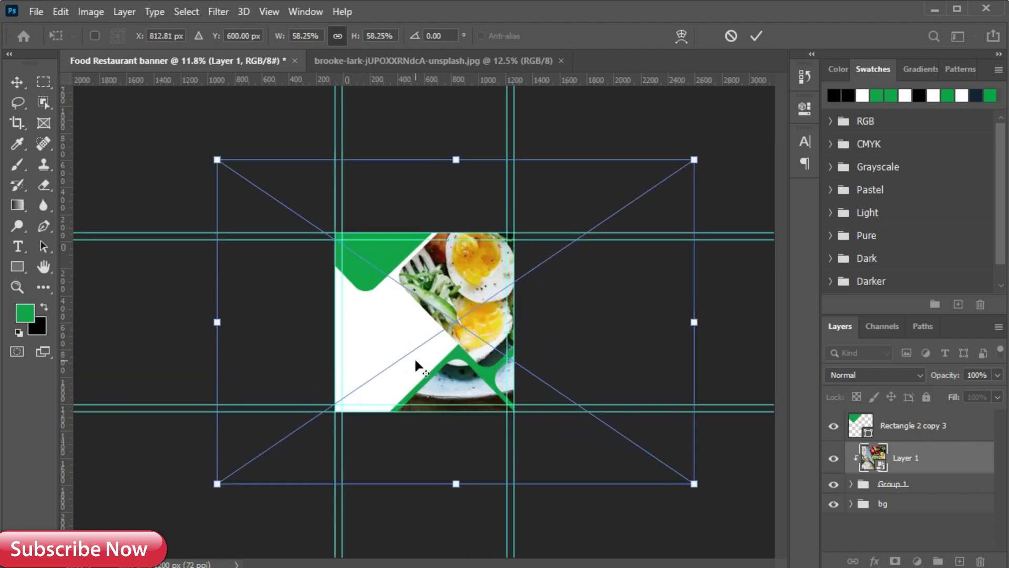
drag(724, 319, 525, 319)
drag(367, 335, 486, 348)
scroll(500, 367, up, 3)
drag(607, 185, 580, 187)
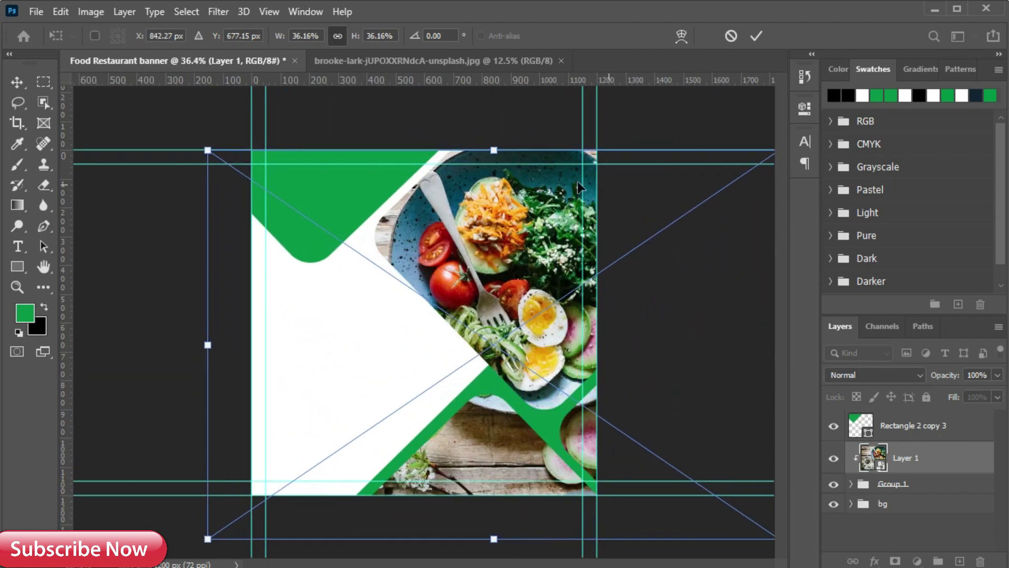
drag(489, 148, 489, 154)
drag(521, 243, 505, 229)
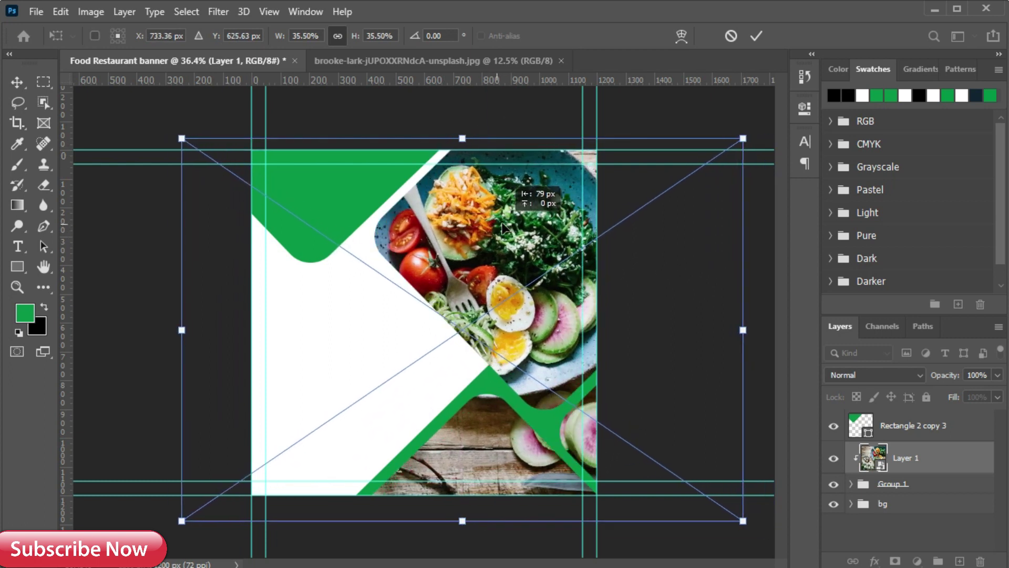
click(757, 36)
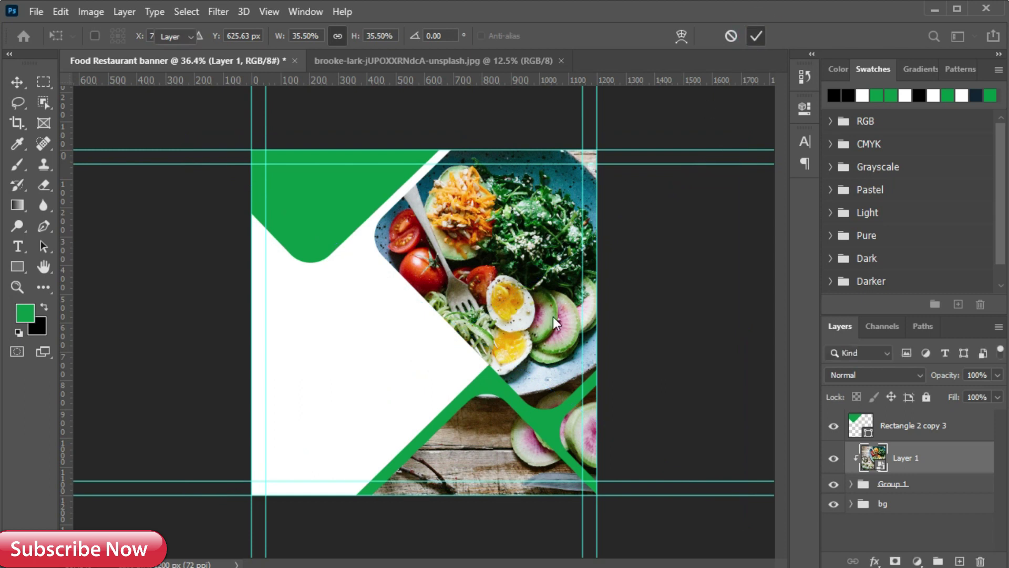
Move the food photo further left and slightly up, to about X 597.5 px and Y 600 px
key(ctrl+t)
drag(538, 335, 516, 327)
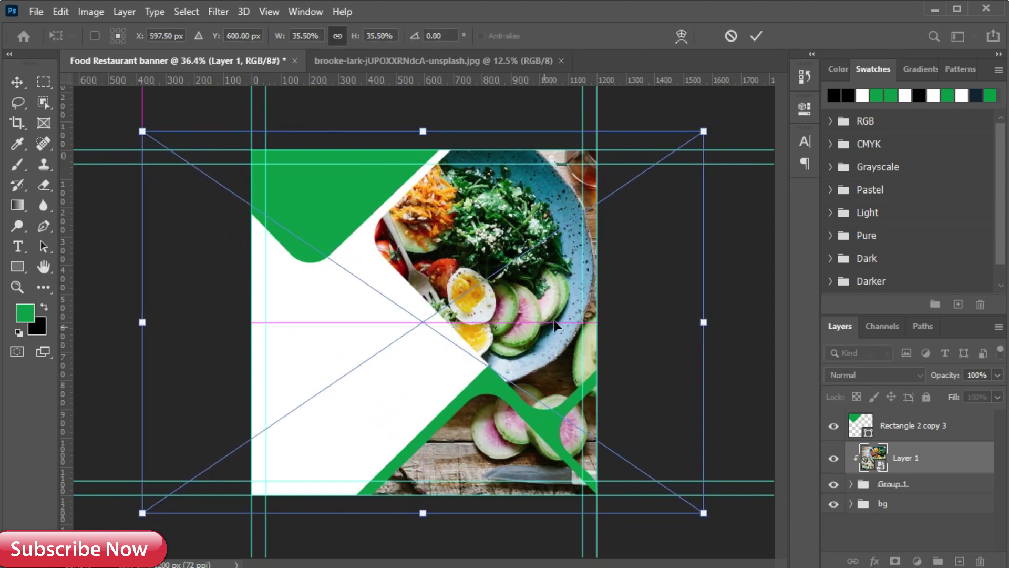
click(756, 36)
Add a Drop Shadow to Group 1 with 39% opacity, 2° angle, about 71 px distance, 1% spread and 120 px size
double_click(957, 484)
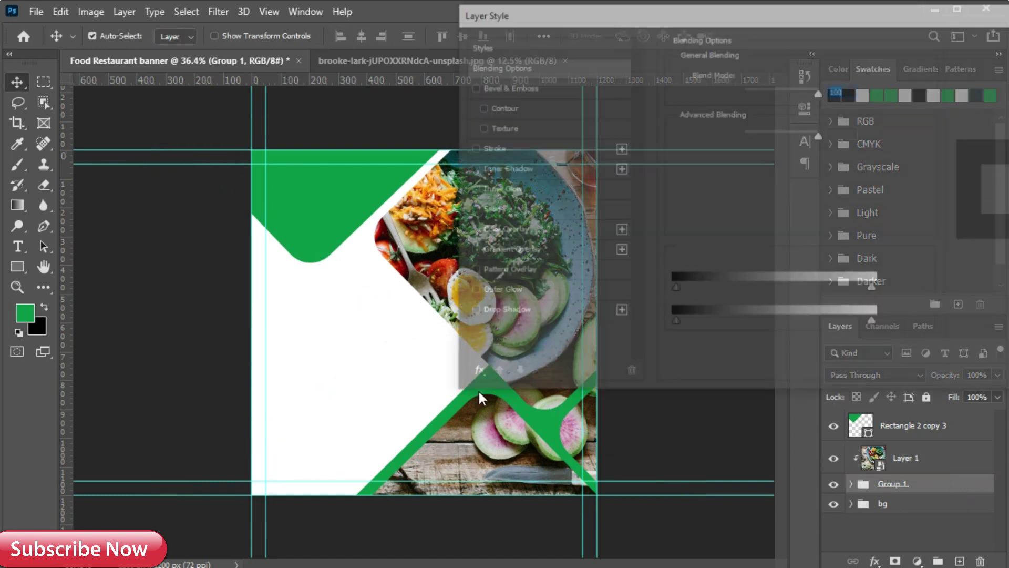
click(514, 312)
drag(734, 180, 768, 180)
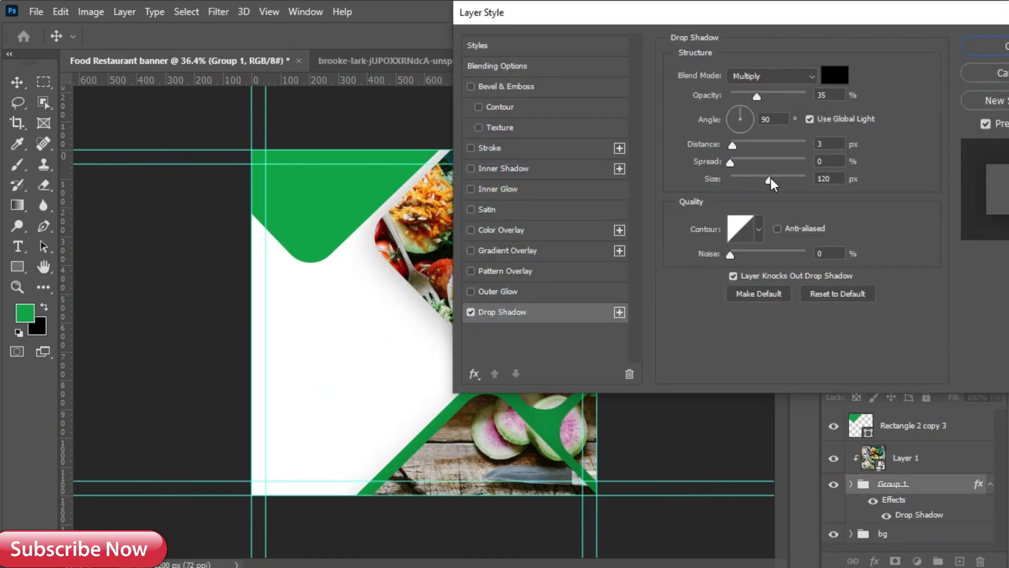
drag(599, 16, 698, 16)
click(830, 162)
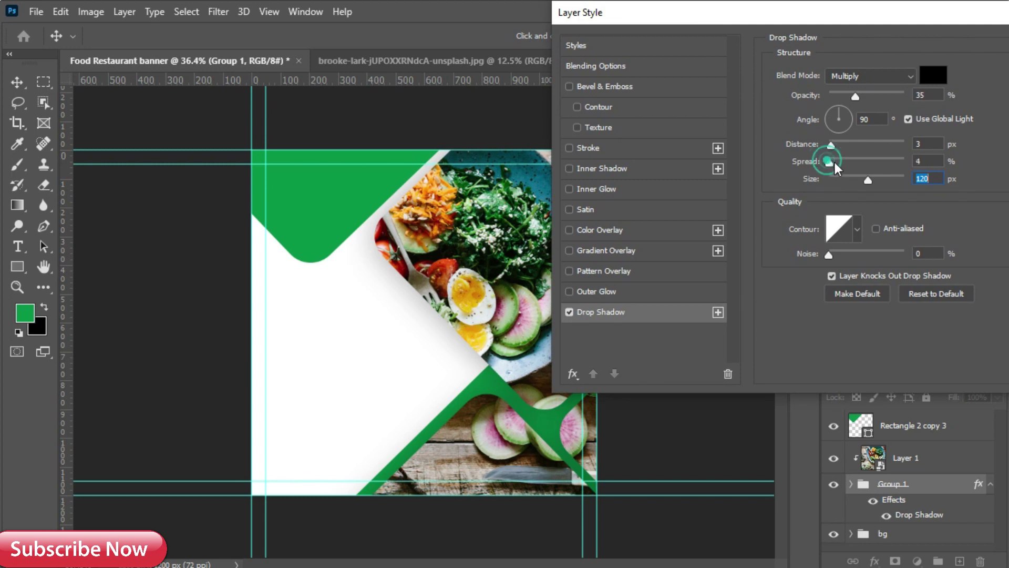
drag(831, 143, 852, 143)
drag(458, 347, 435, 333)
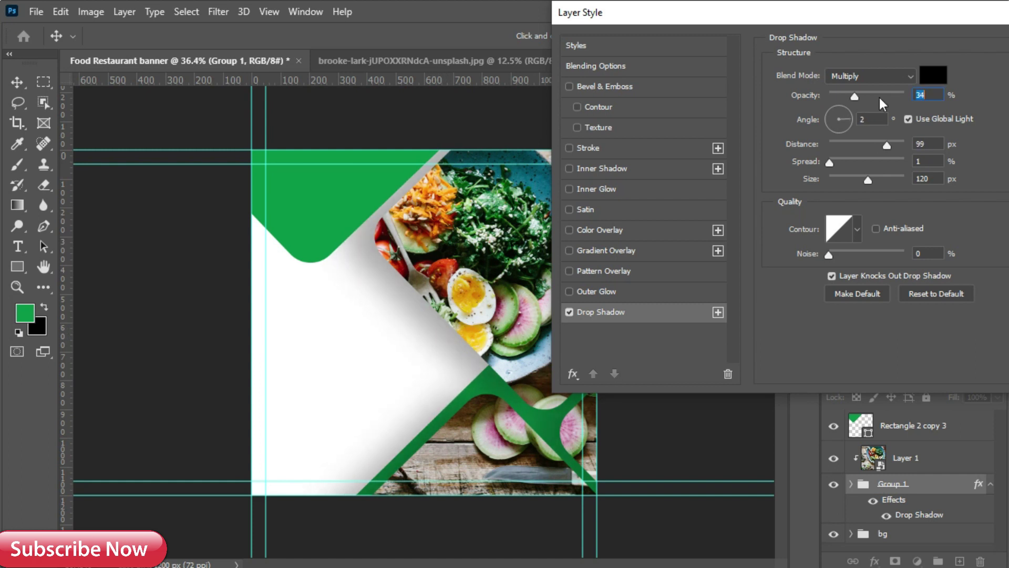
text(39)
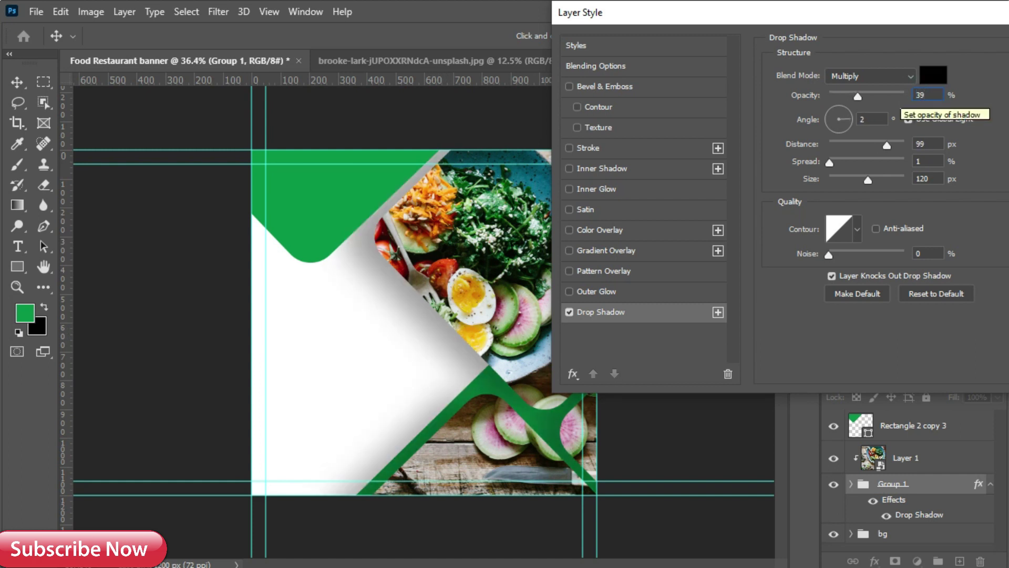
drag(886, 145, 880, 147)
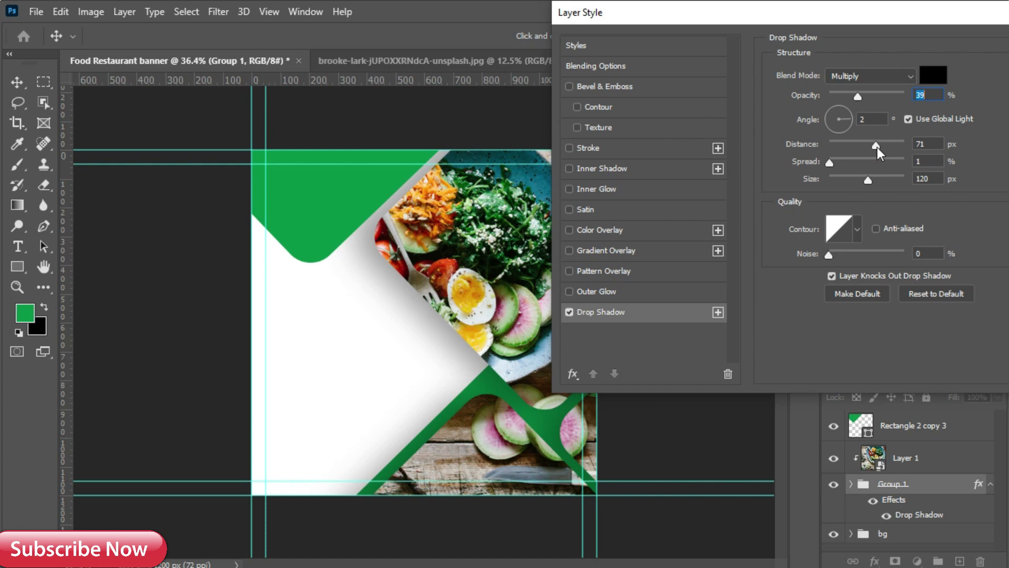
key(Return)
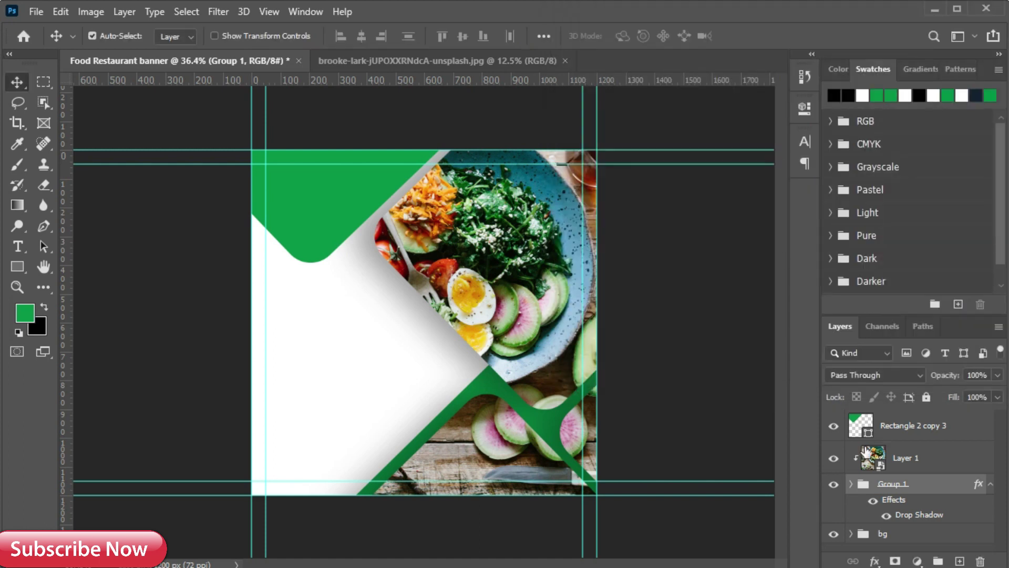
Group the photo layer together with Group 1 and name the new group "image"
click(991, 484)
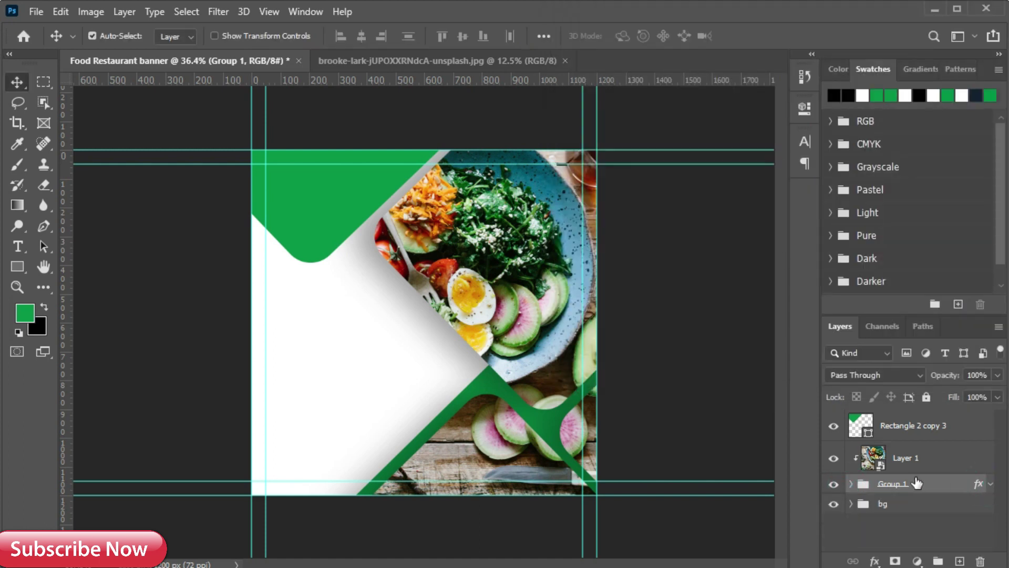
click(910, 426)
click(905, 460)
shift+click(923, 480)
key(ctrl+g)
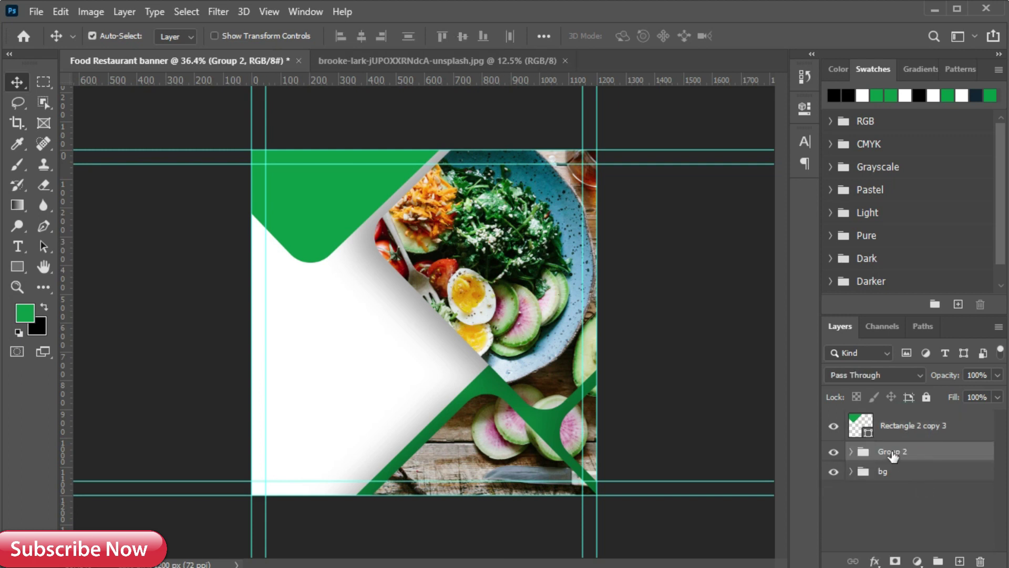
double_click(897, 453)
text(image)
key(Return)
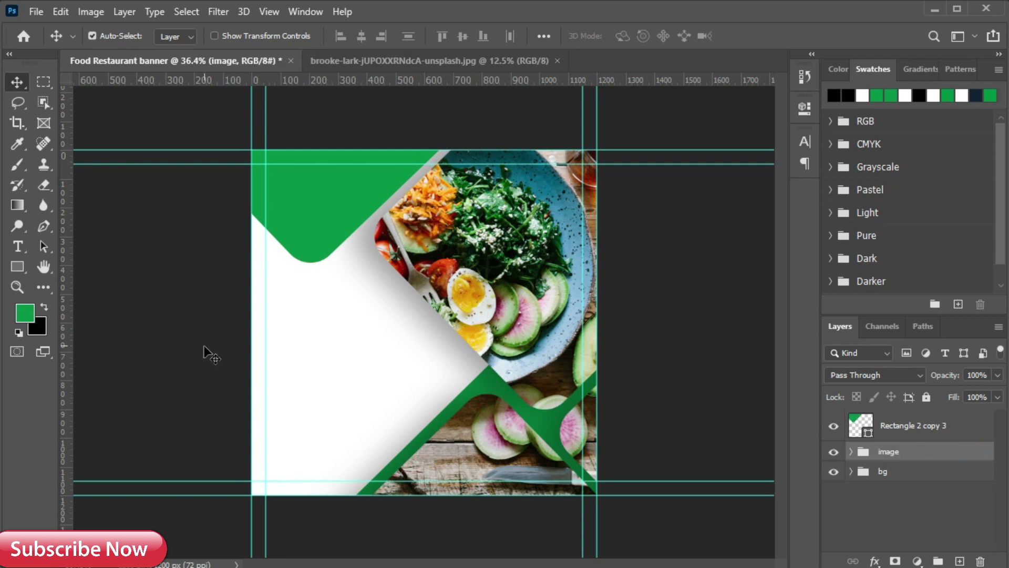
Add the text "50% off" on two lines in the white area below the green shape, on a layer above Rectangle 2 copy 3
scroll(204, 347, up, 3)
scroll(232, 142, up, 3)
drag(232, 133, 228, 284)
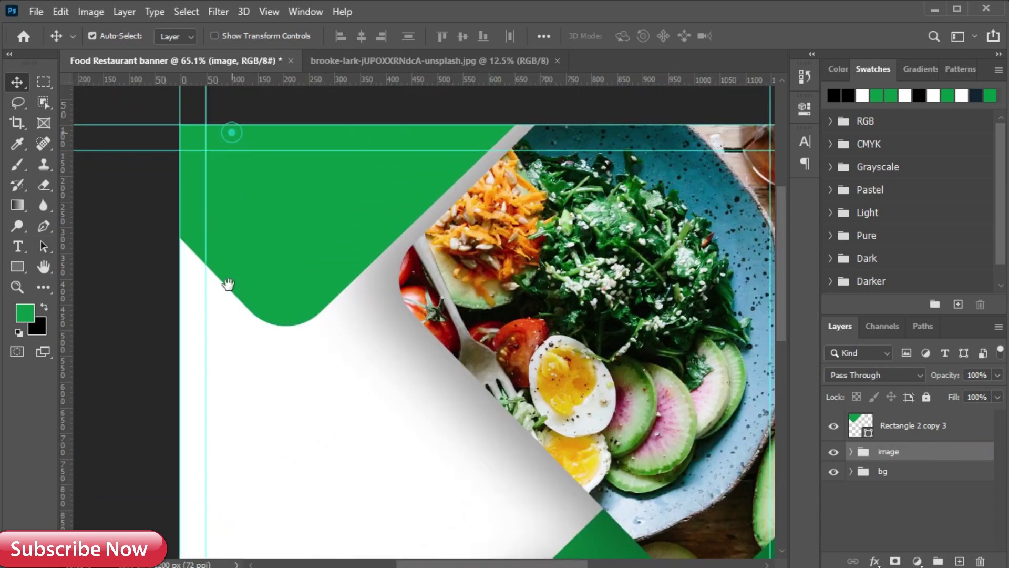
scroll(216, 273, up, 3)
scroll(204, 267, down, 3)
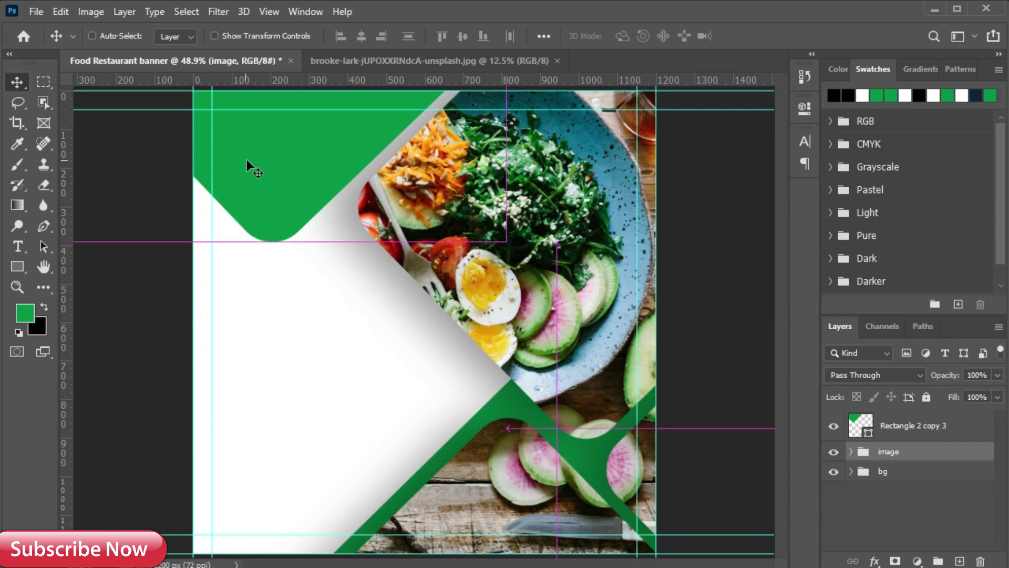
scroll(246, 159, up, 2)
scroll(271, 192, up, 2)
scroll(317, 386, up, 3)
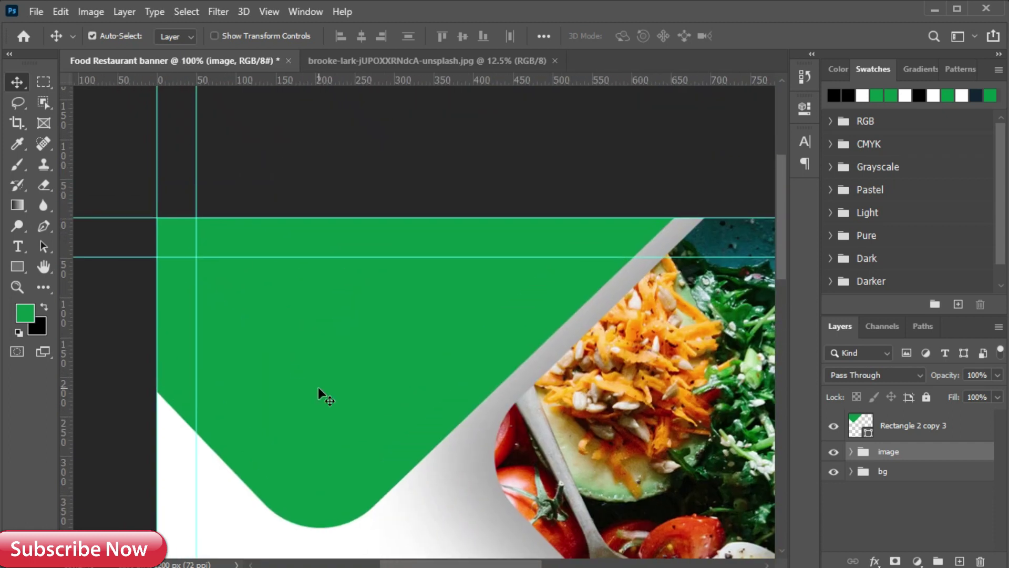
click(275, 357)
key(t)
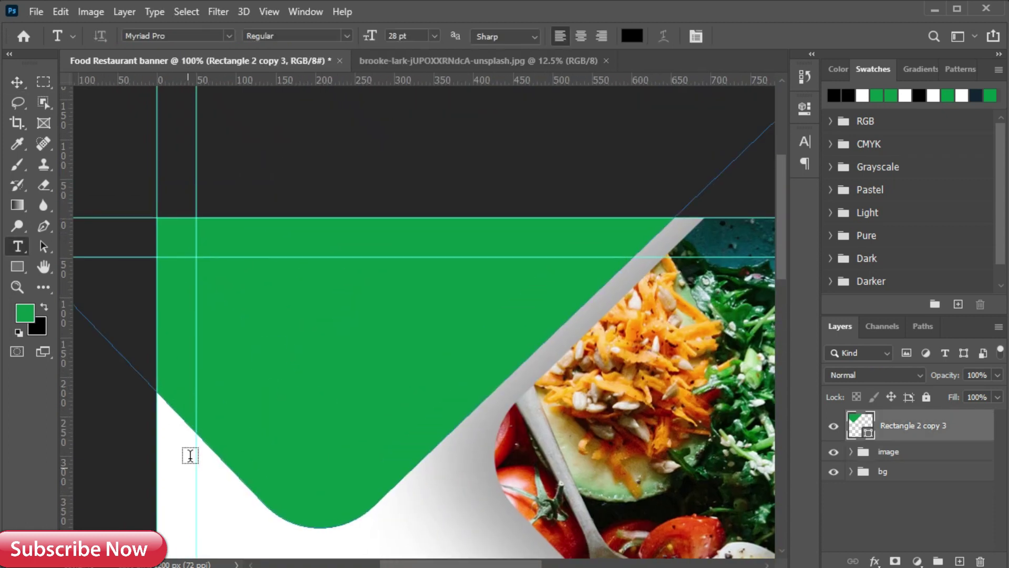
scroll(205, 502, down, 4)
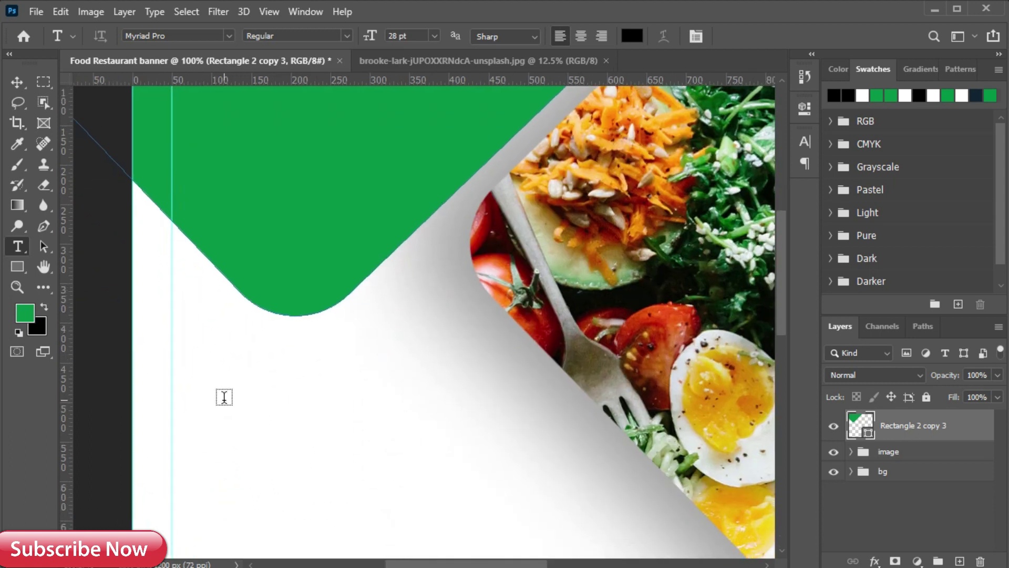
click(224, 392)
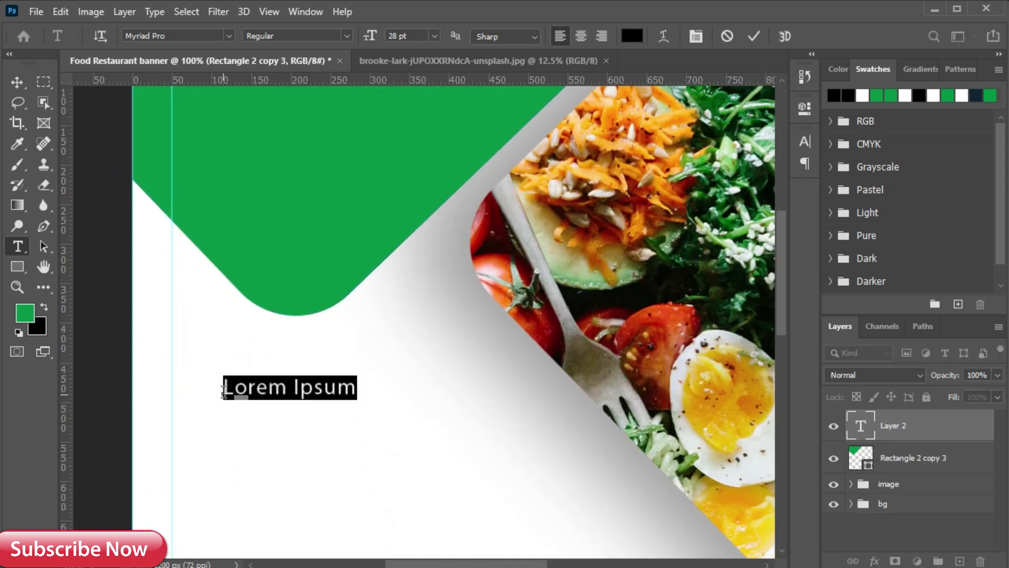
text(50)
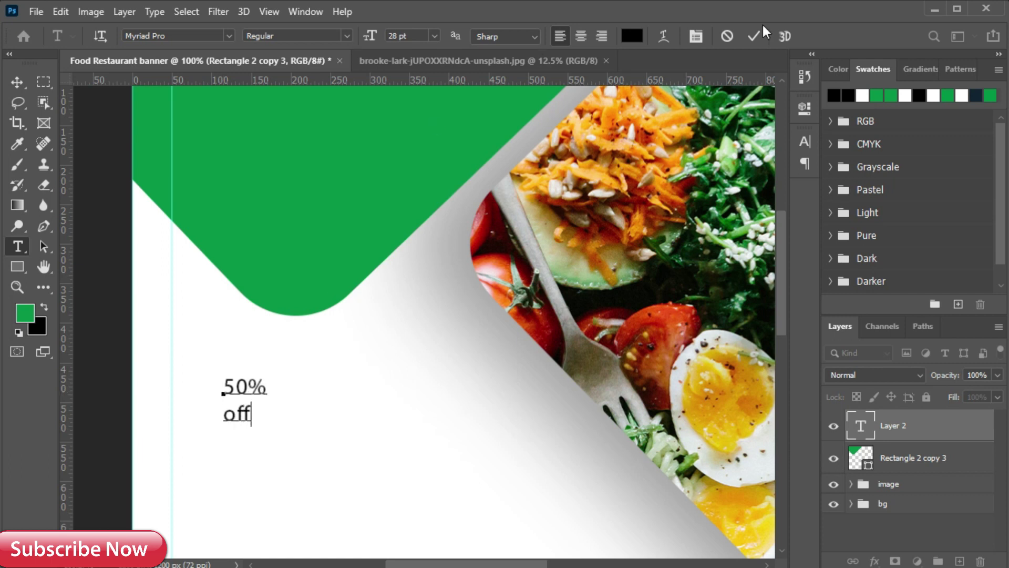
click(753, 36)
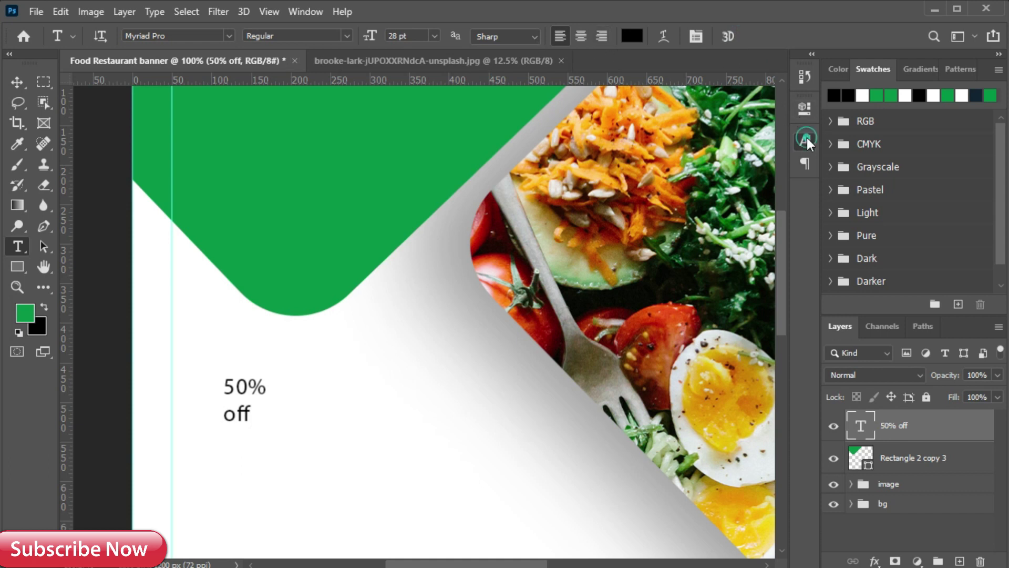
Format the "50% off" text as 72 pt Arial Bold with 72 pt leading
click(804, 138)
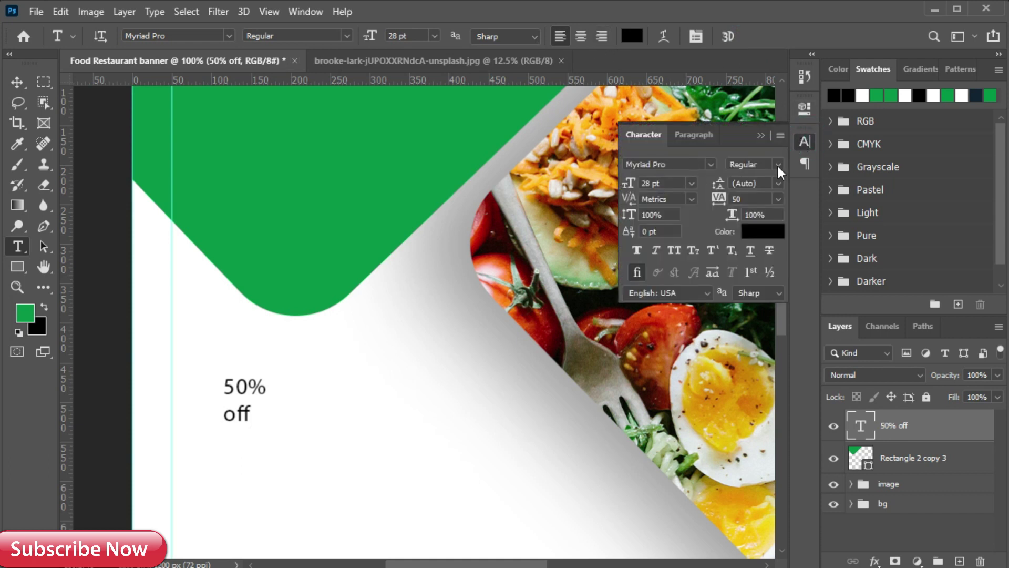
click(691, 183)
click(669, 379)
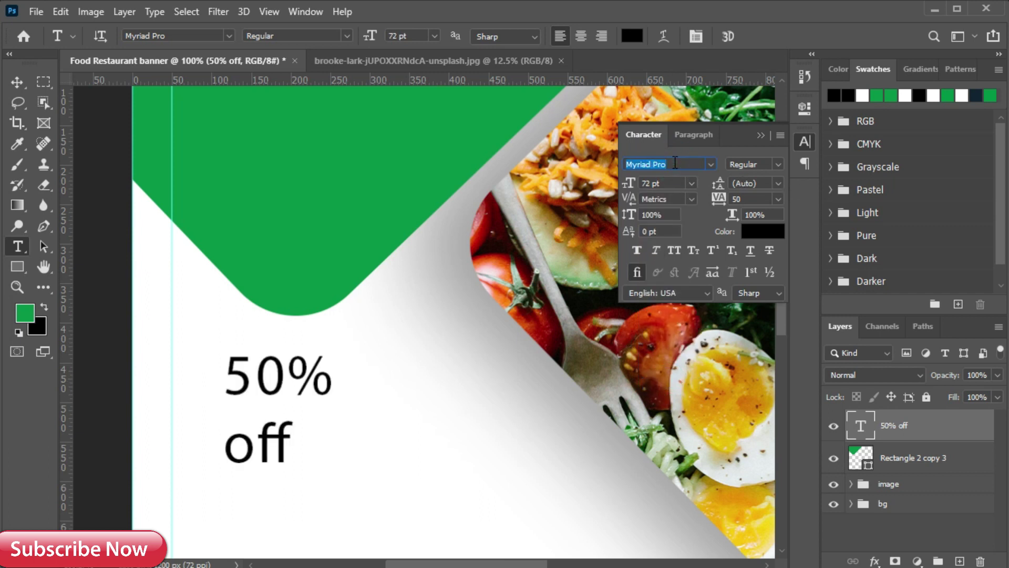
text(ar)
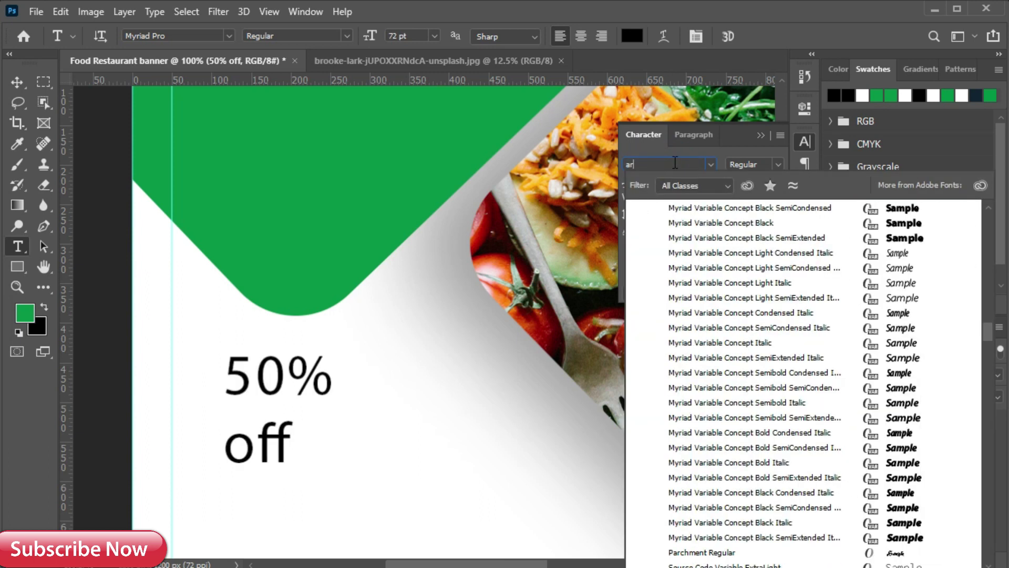
scroll(683, 163, down, 6)
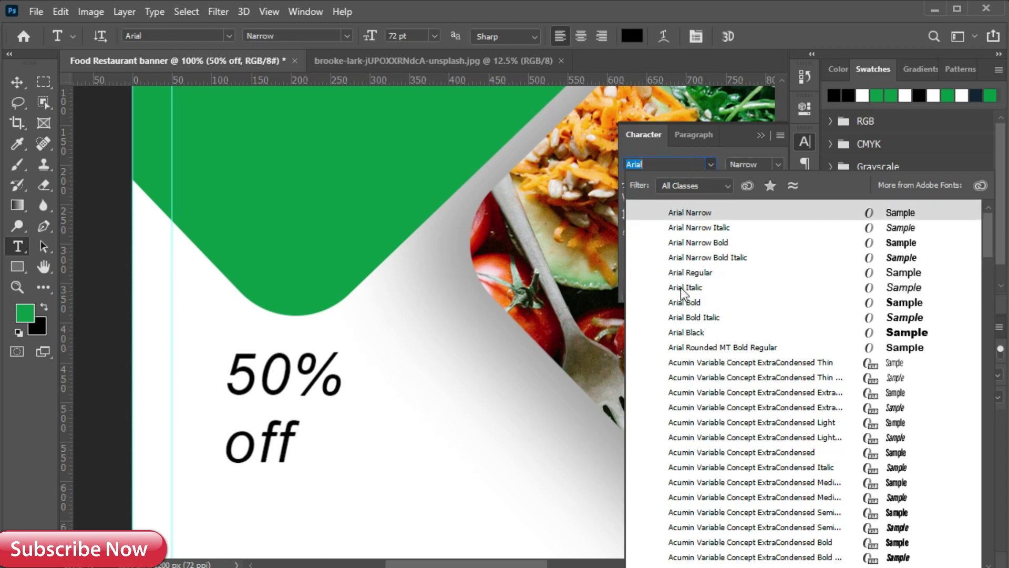
click(683, 301)
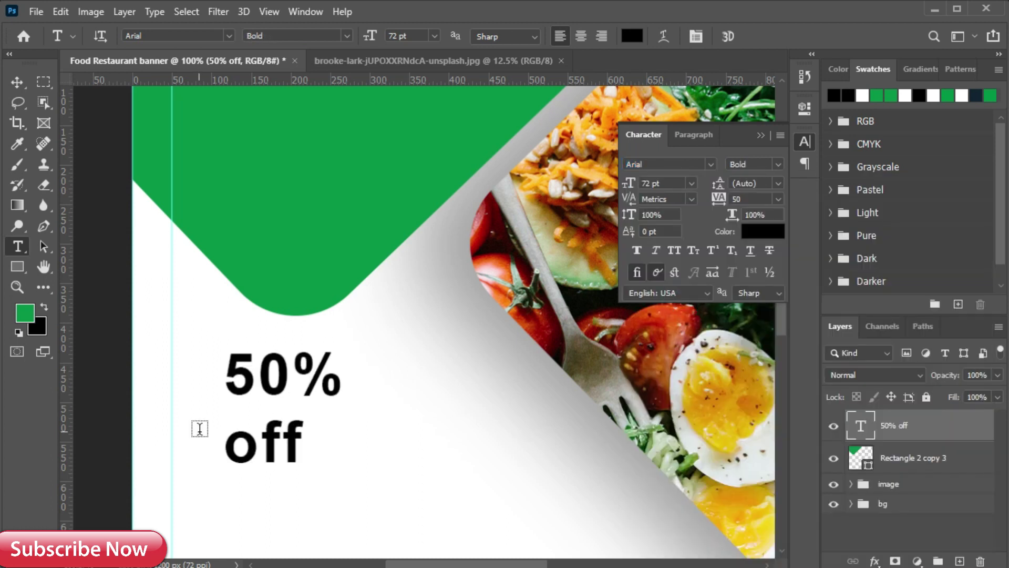
click(753, 183)
drag(717, 183, 654, 263)
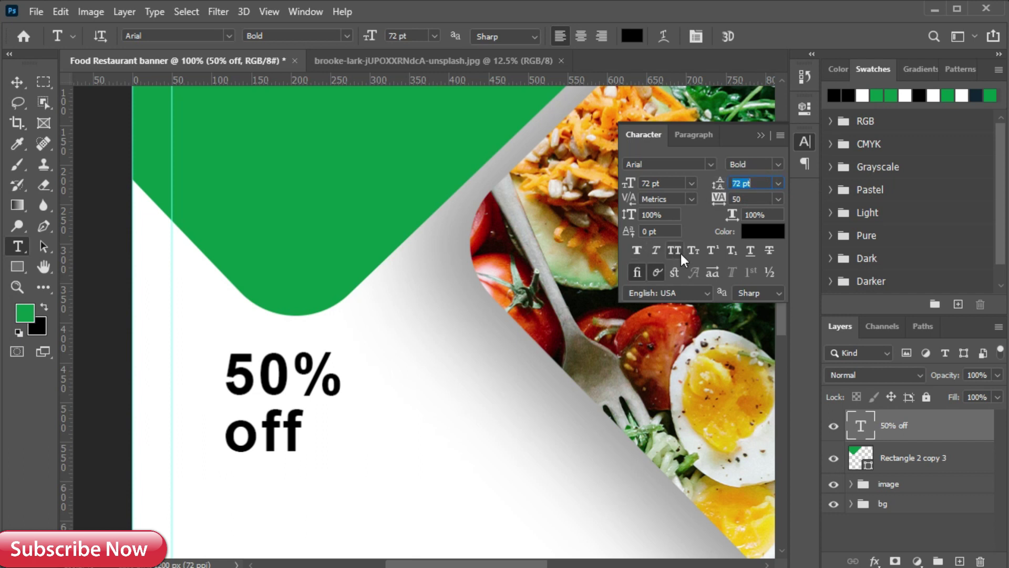
Set the "50% off" text in all caps and color it white (ffffff)
click(673, 251)
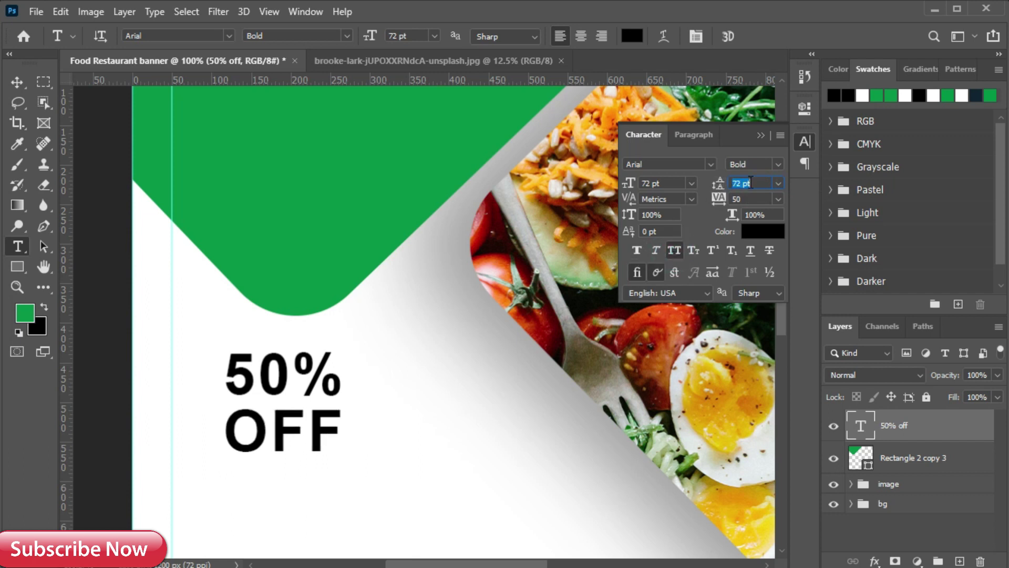
click(763, 231)
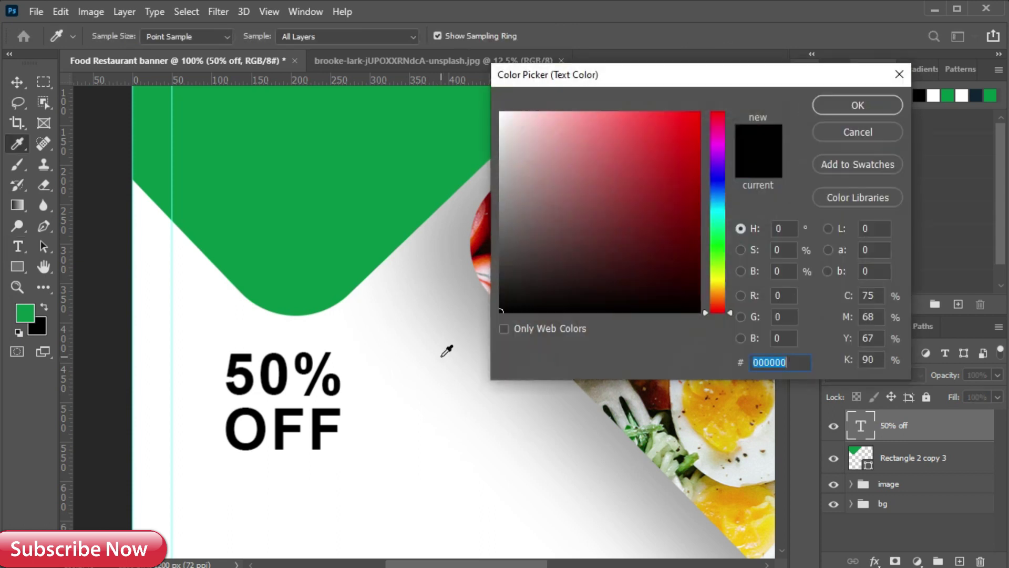
click(442, 355)
click(157, 364)
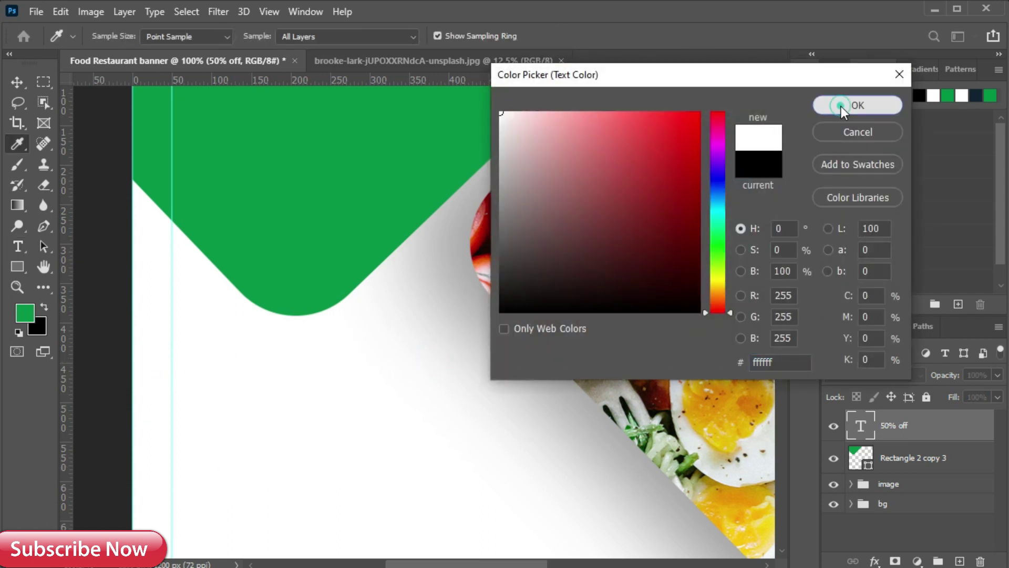
click(841, 105)
click(760, 135)
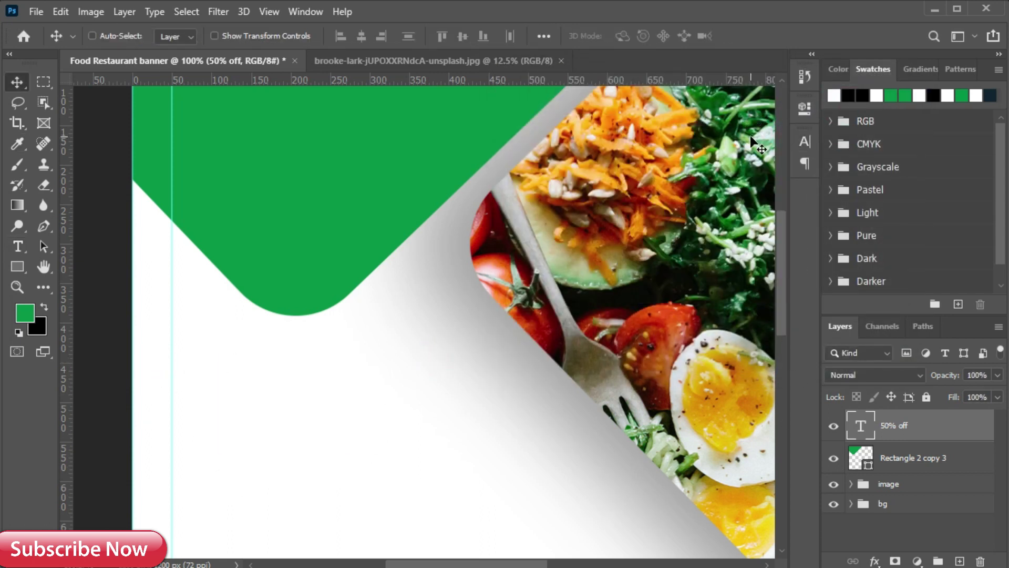
Move the 50% OFF text onto the green shape near the banner's upper-left corner and scale it to about 129%
key(ctrl+t)
drag(296, 423, 298, 188)
key(space)
drag(385, 223, 389, 371)
drag(289, 346, 261, 285)
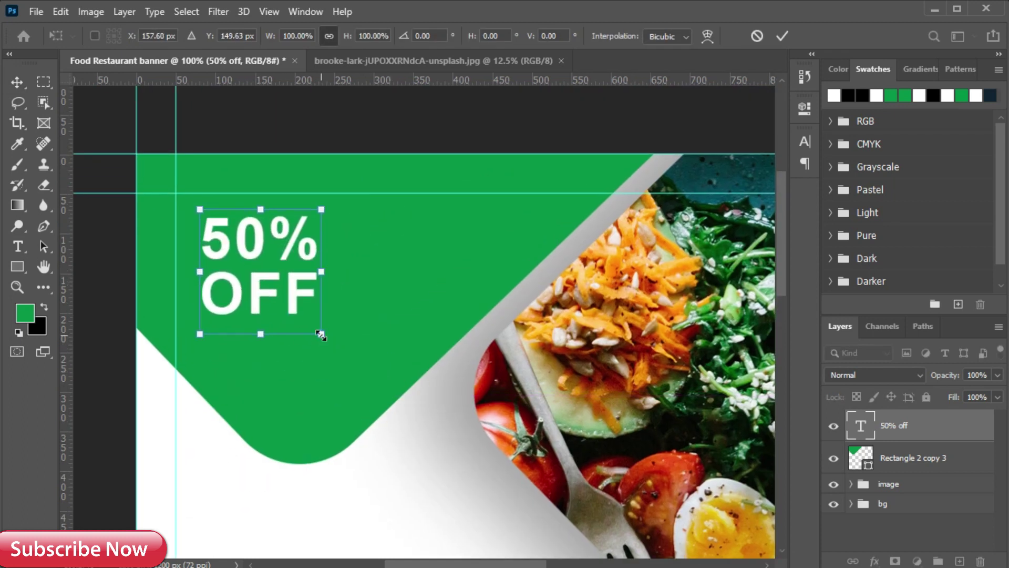
drag(323, 333, 353, 360)
mouse_move(271, 307)
mouse_down()
mouse_move(283, 307)
mouse_move(267, 295)
mouse_move(265, 304)
mouse_up()
drag(342, 350, 346, 354)
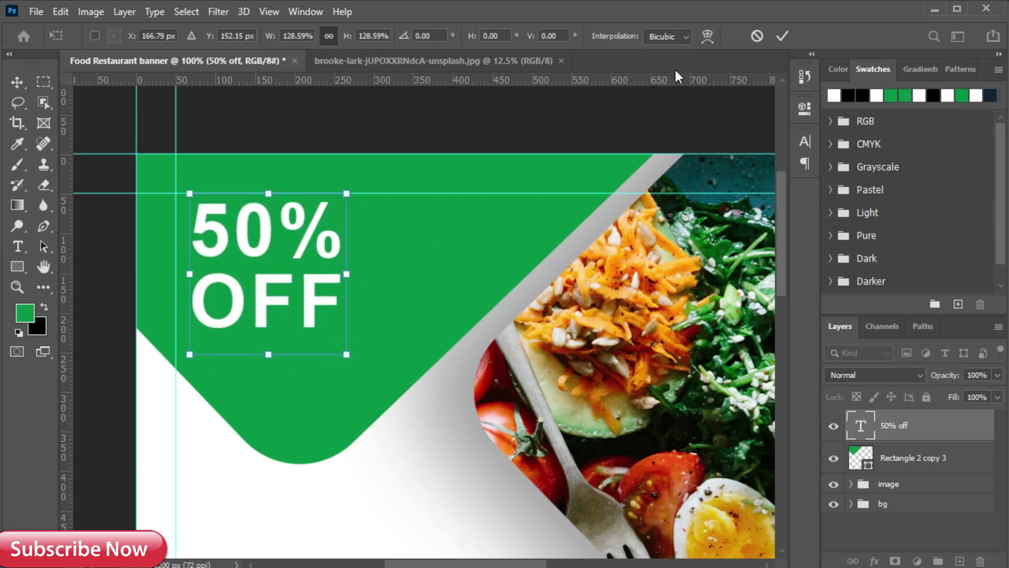
click(782, 36)
Add a vertical guide along the left edge of the 50% OFF text and a horizontal guide along its top
drag(71, 340, 192, 341)
drag(191, 340, 193, 341)
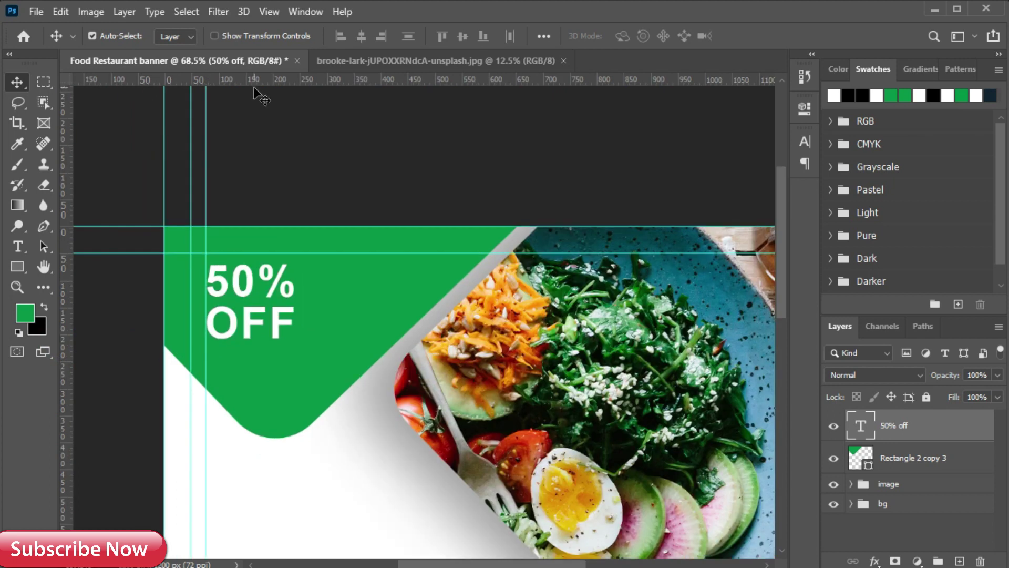
drag(254, 80, 254, 371)
Duplicate the 50% OFF text, replace the copy's wording with "SPECIAL OFFER", and move it below the original
scroll(254, 389, up, 3)
double_click(254, 358)
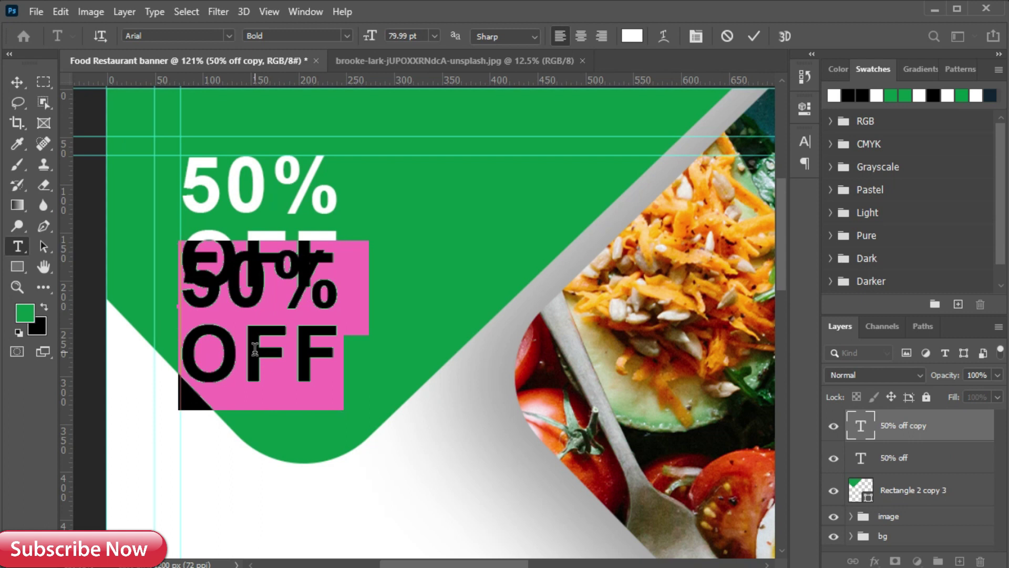
text(SPEC)
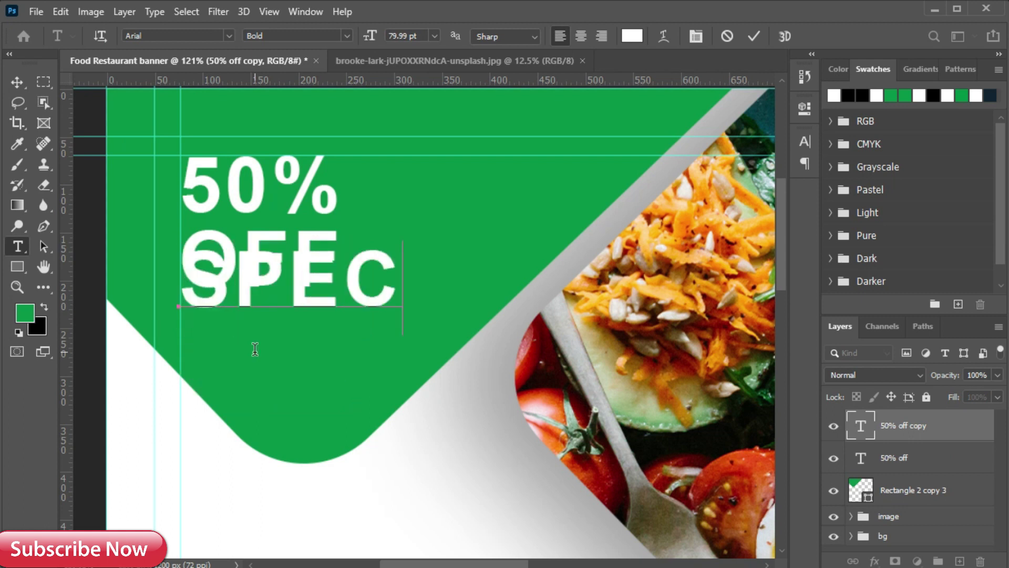
text(IAL OFFE)
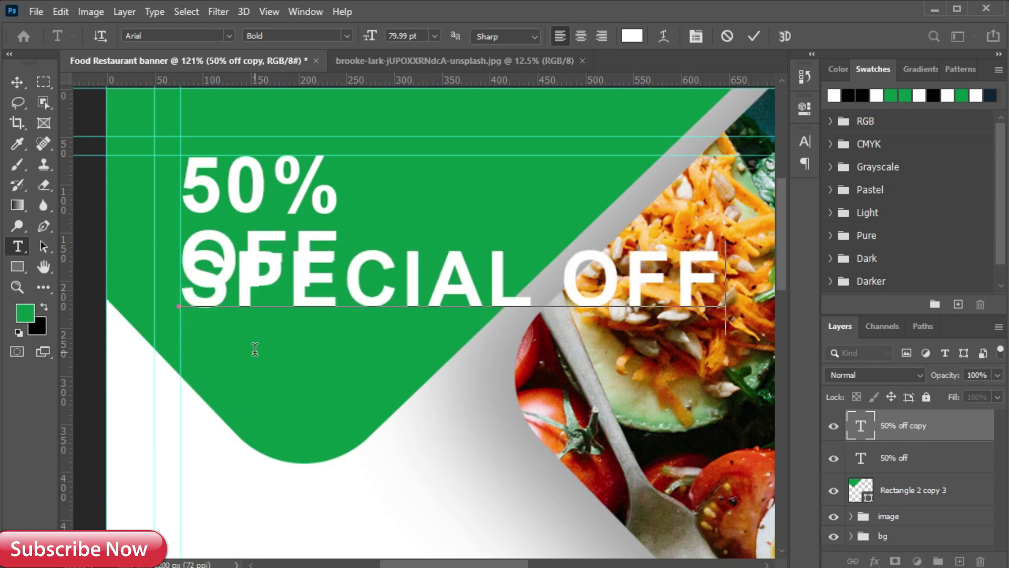
click(753, 35)
key(v)
drag(487, 273, 463, 345)
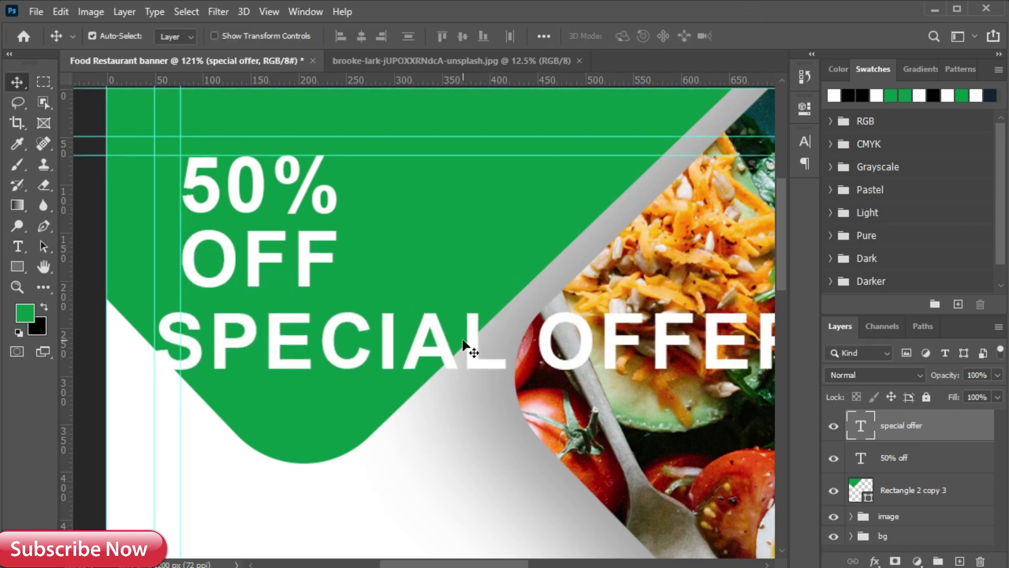
Set SPECIAL OFFER to 12 pt, then place it directly beneath OFF and scale it to match that text's width
click(804, 142)
click(691, 182)
click(674, 279)
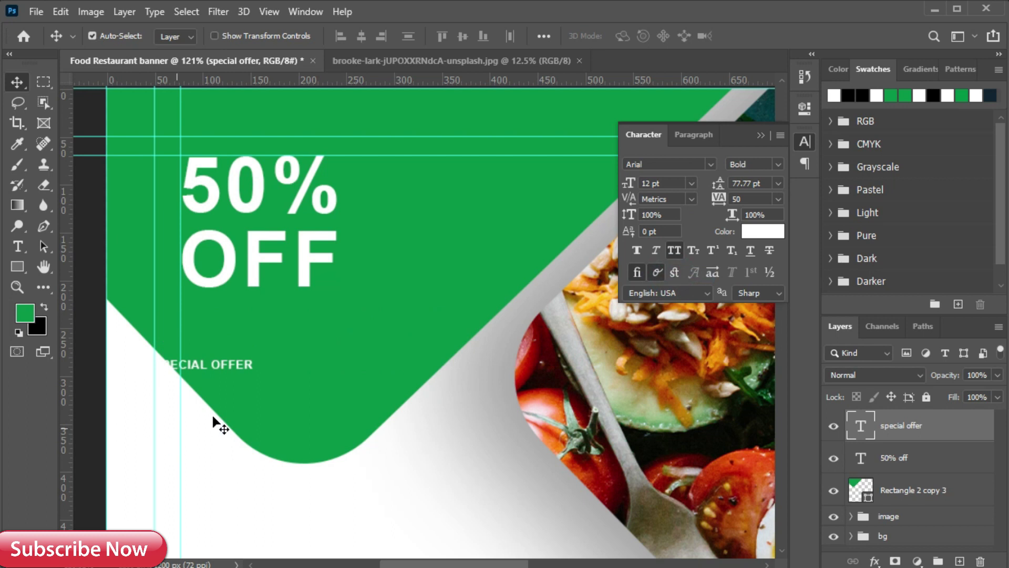
drag(236, 364, 334, 295)
click(758, 138)
key(ctrl+t)
click(781, 35)
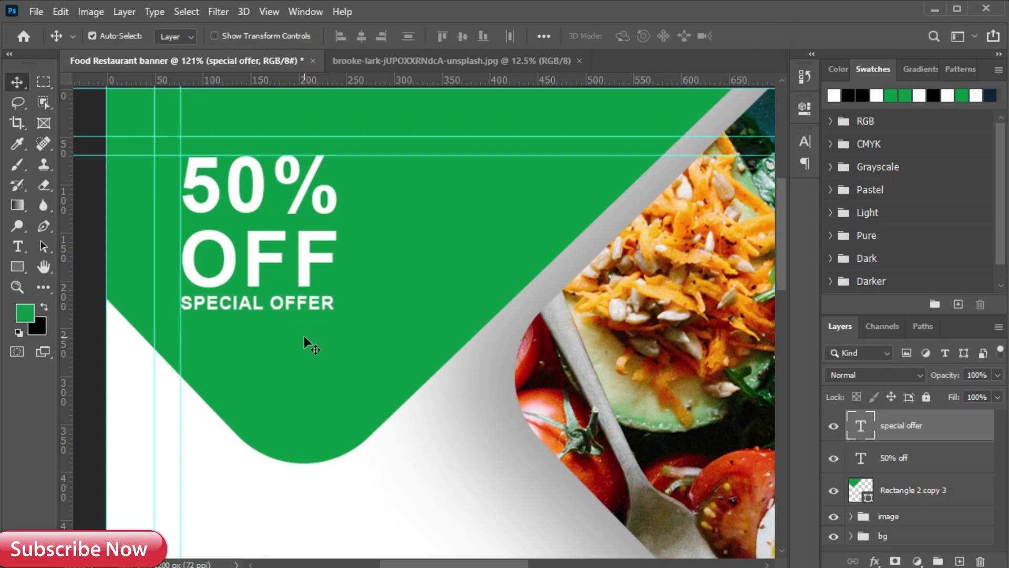
key(Down)
Group the special offer, 50% off and Rectangle 2 copy 3 layers and name the group "discount"
shift+click(940, 494)
key(ctrl+g)
double_click(899, 418)
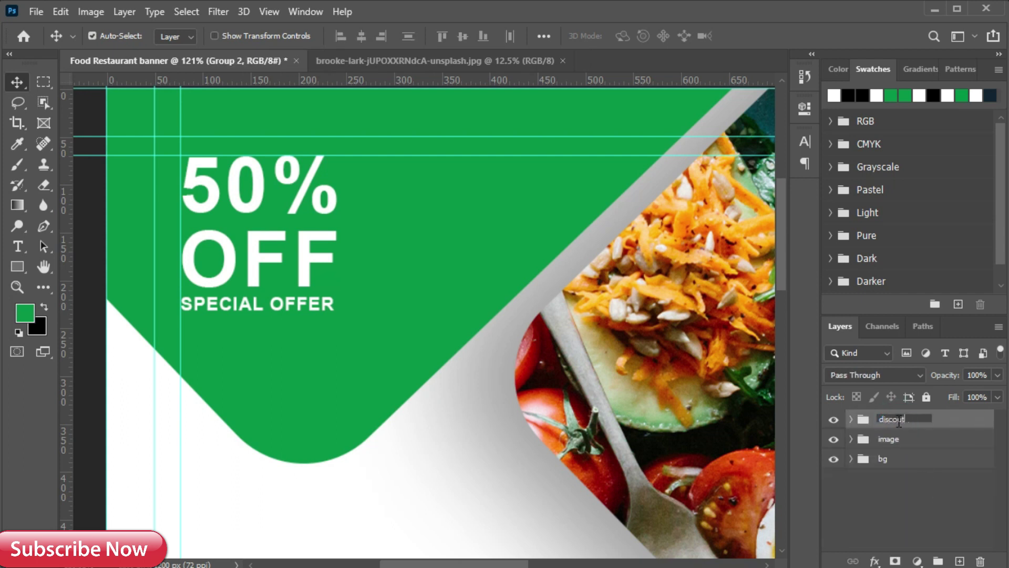
text(discount)
click(948, 427)
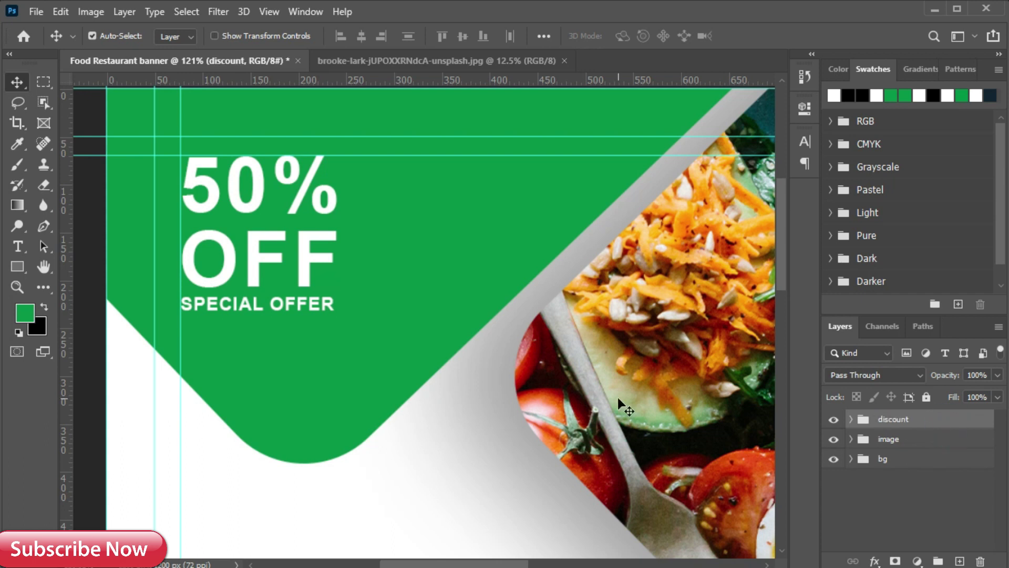
Start a new text layer in the white area of the banner with 72 pt size and black (000000) color
key(ctrl+0)
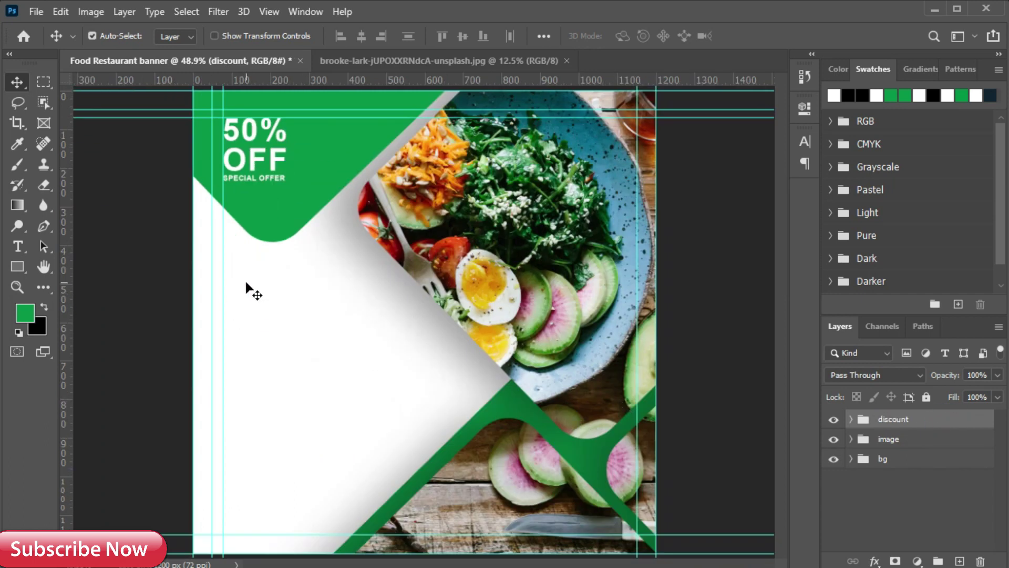
key(t)
click(256, 372)
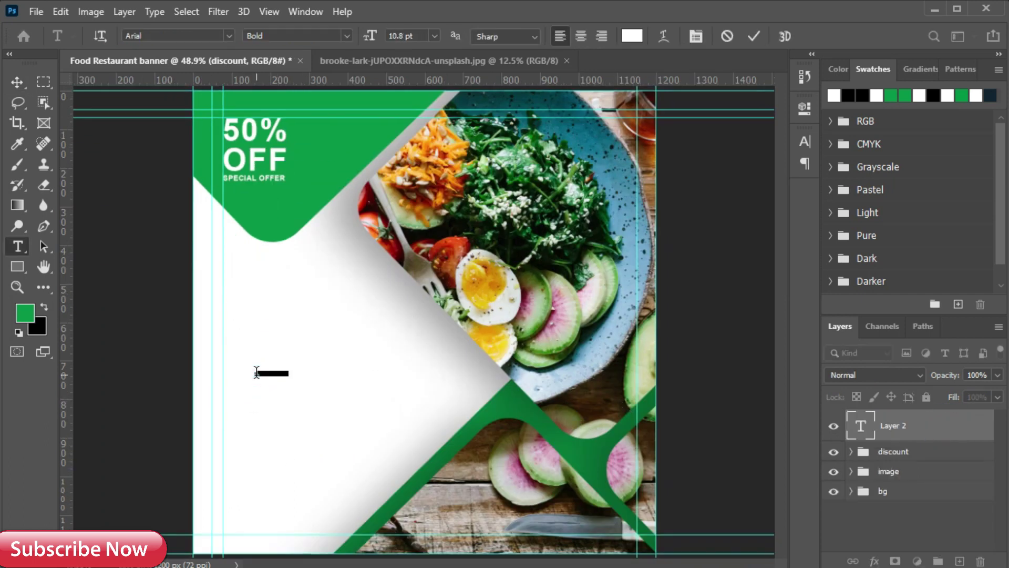
click(434, 36)
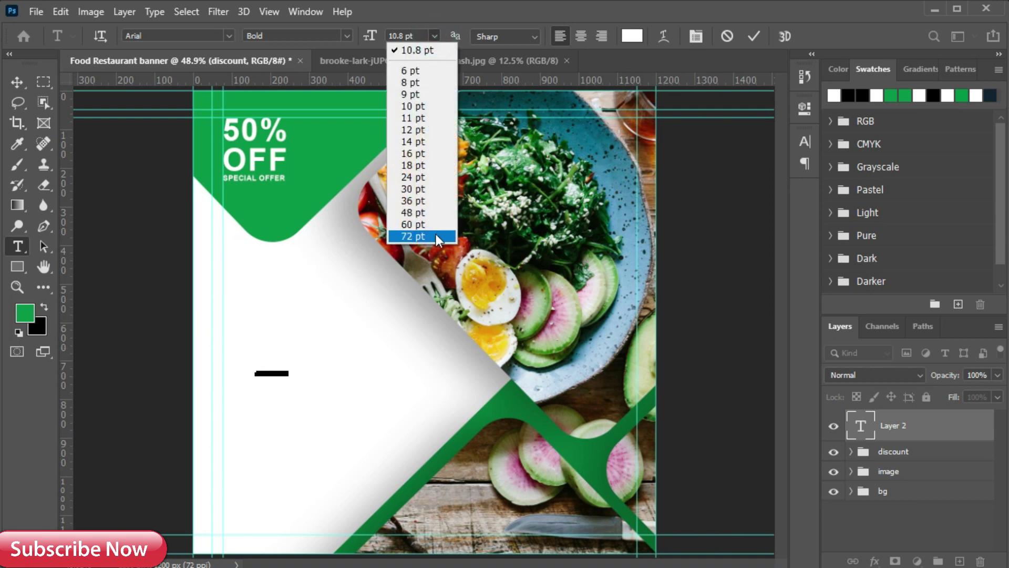
click(436, 235)
click(633, 36)
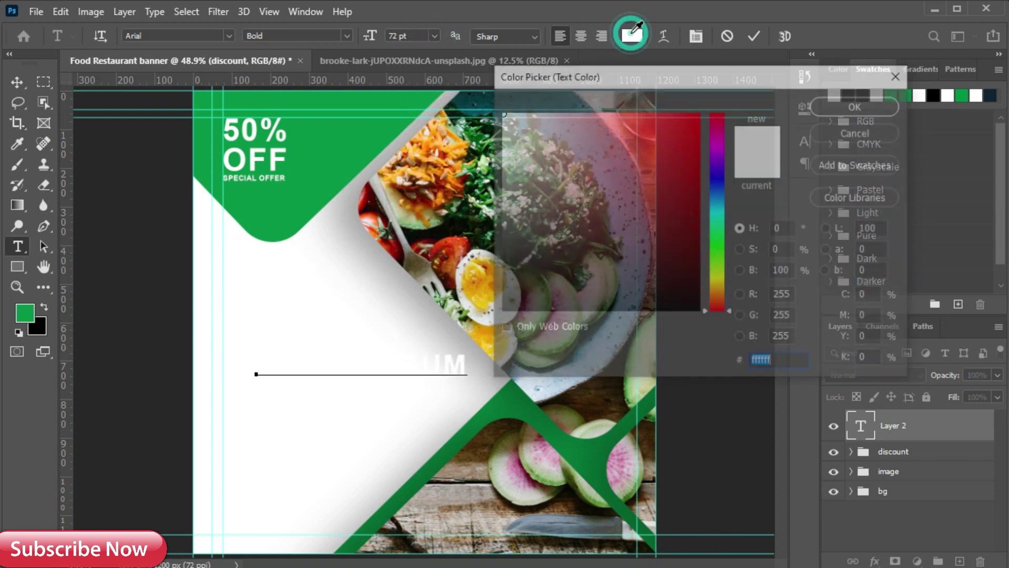
text(000000)
click(857, 105)
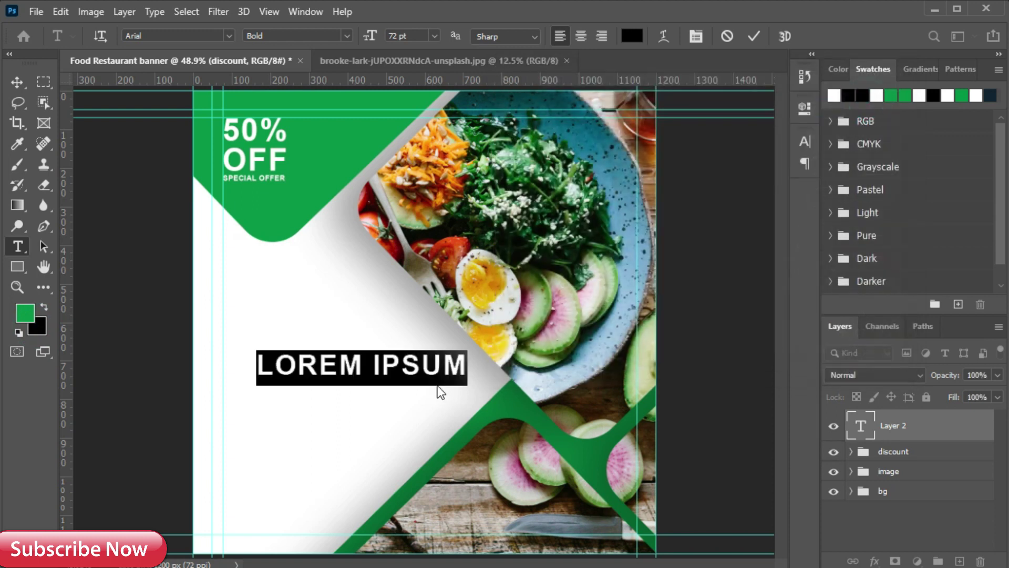
Enter "FOOD RESTAURANT" on two lines and align the text's left edge with the vertical guide beneath the discount text
text(FOOD)
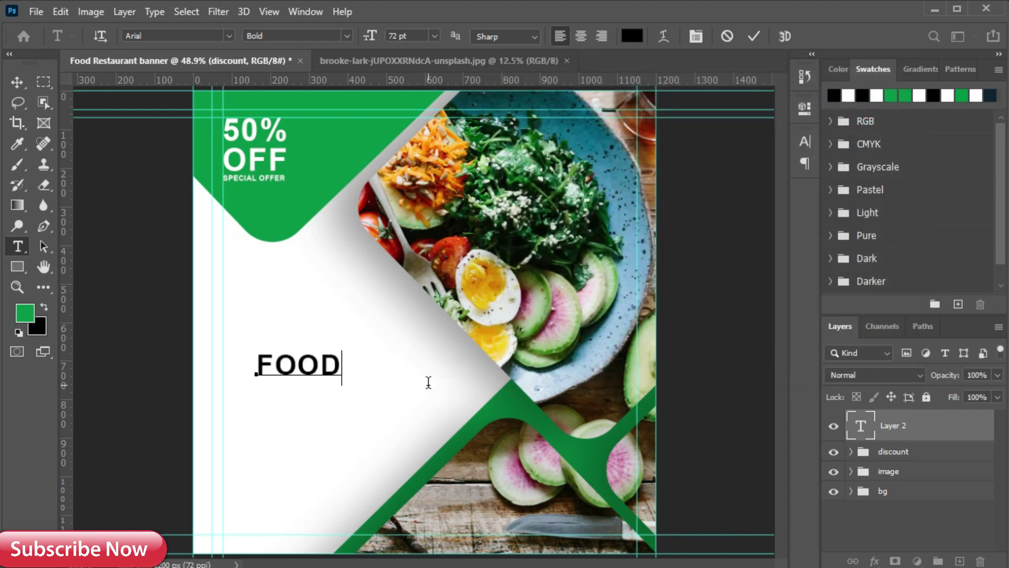
key(Return)
text(RES)
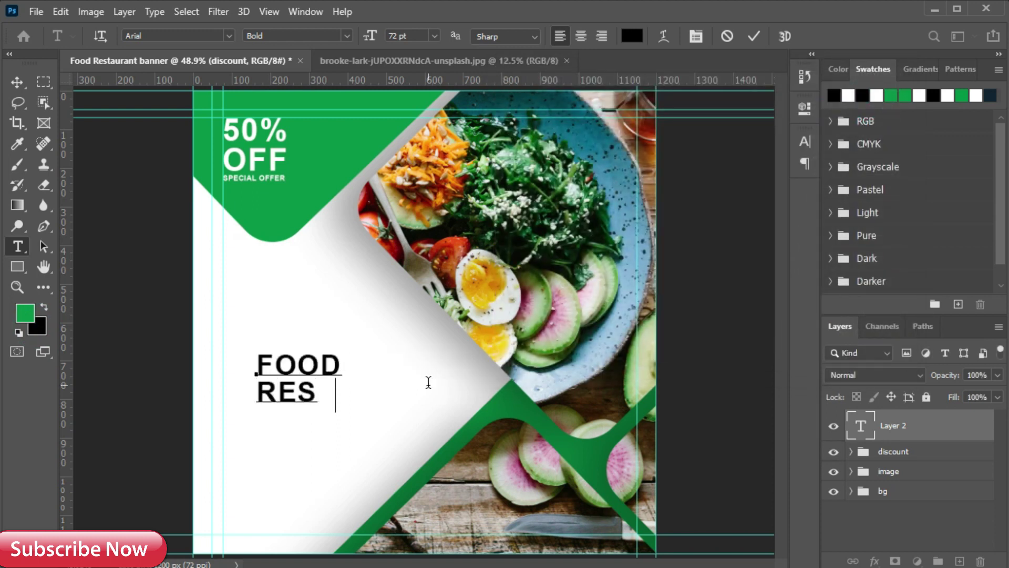
text(TAURANT)
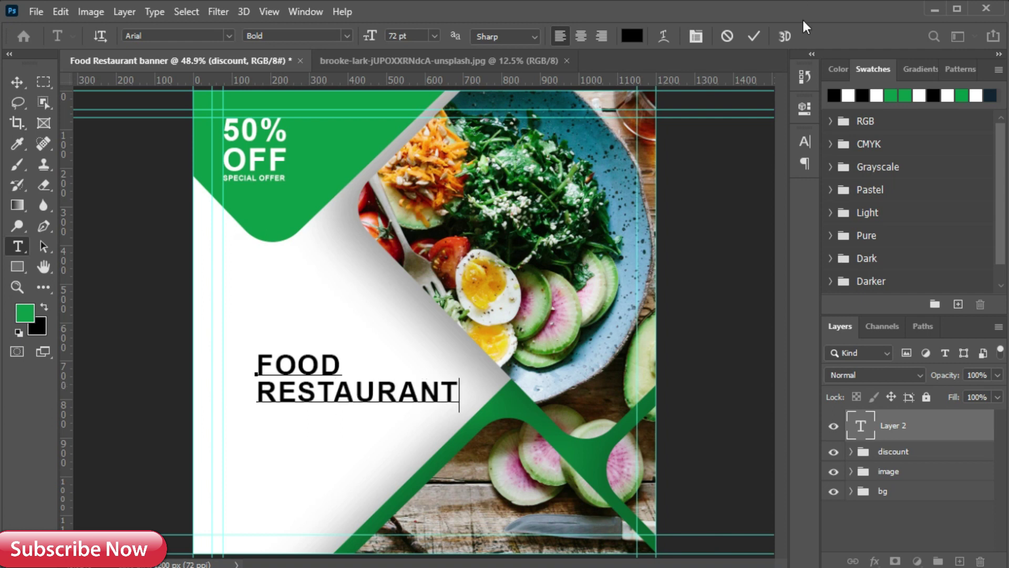
click(754, 35)
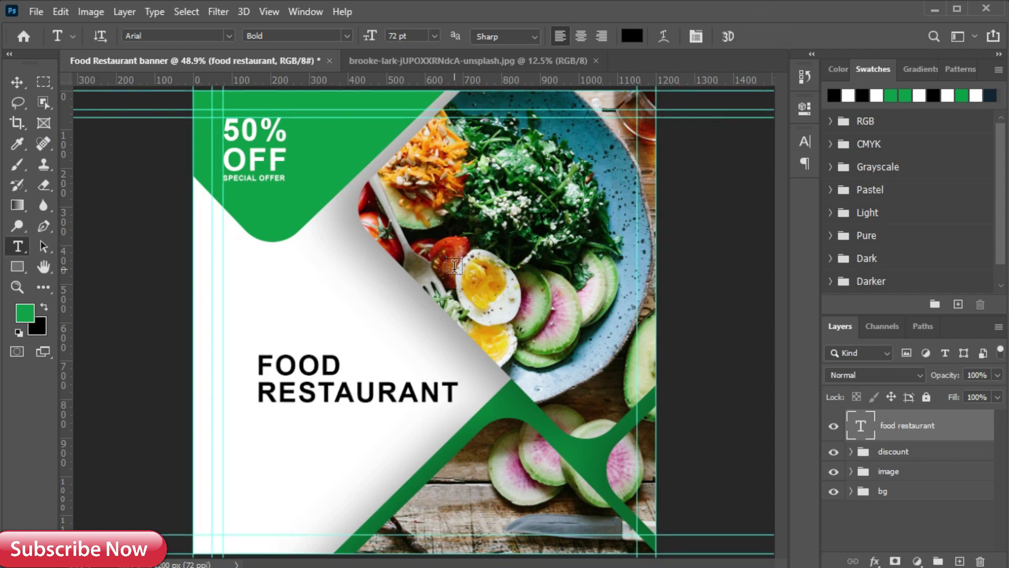
key(v)
drag(324, 387, 290, 387)
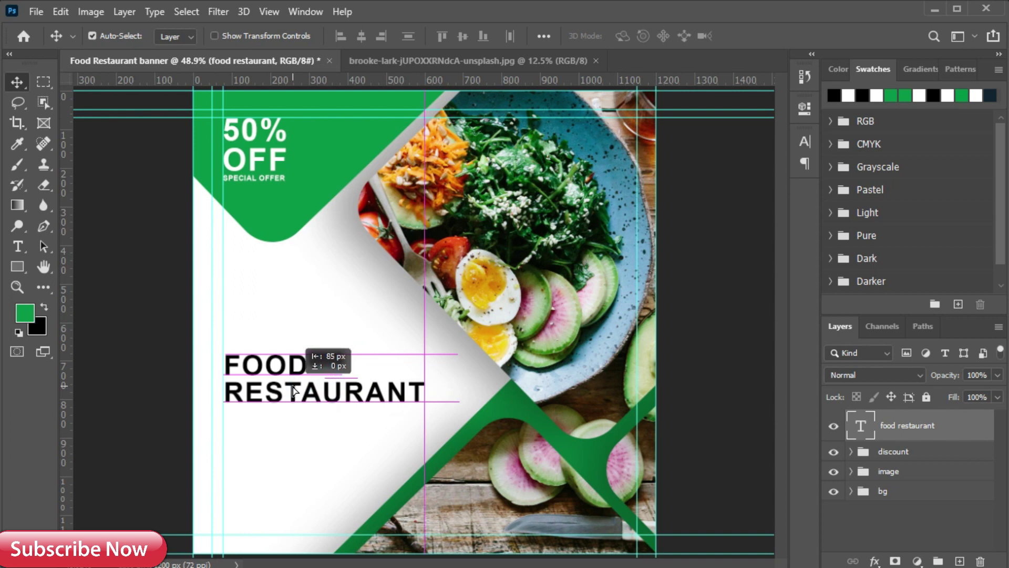
Recolor only the word RESTAURANT with the green sampled from the discount shape (079144)
double_click(361, 394)
drag(446, 405, 205, 389)
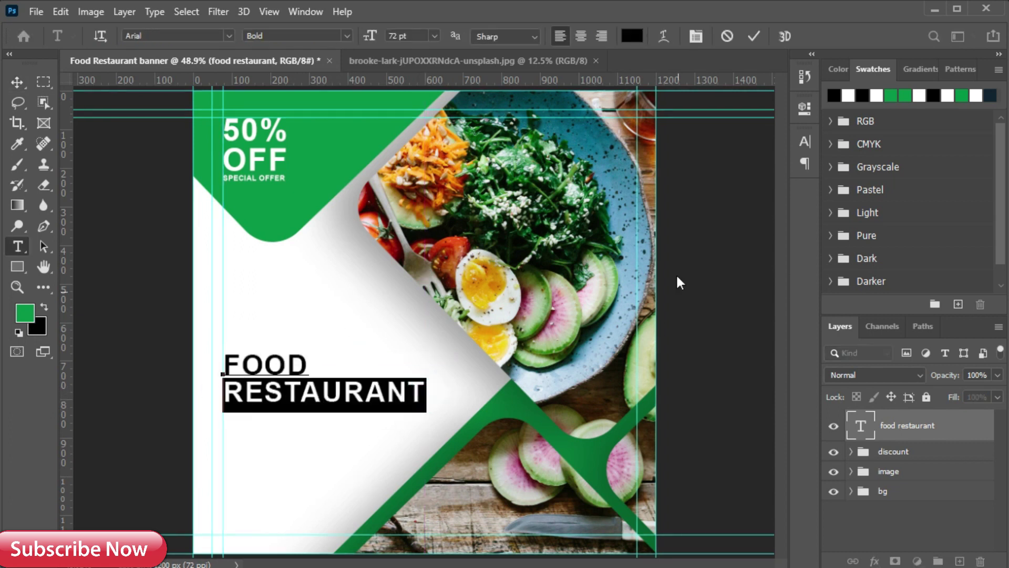
click(802, 146)
click(763, 231)
click(282, 214)
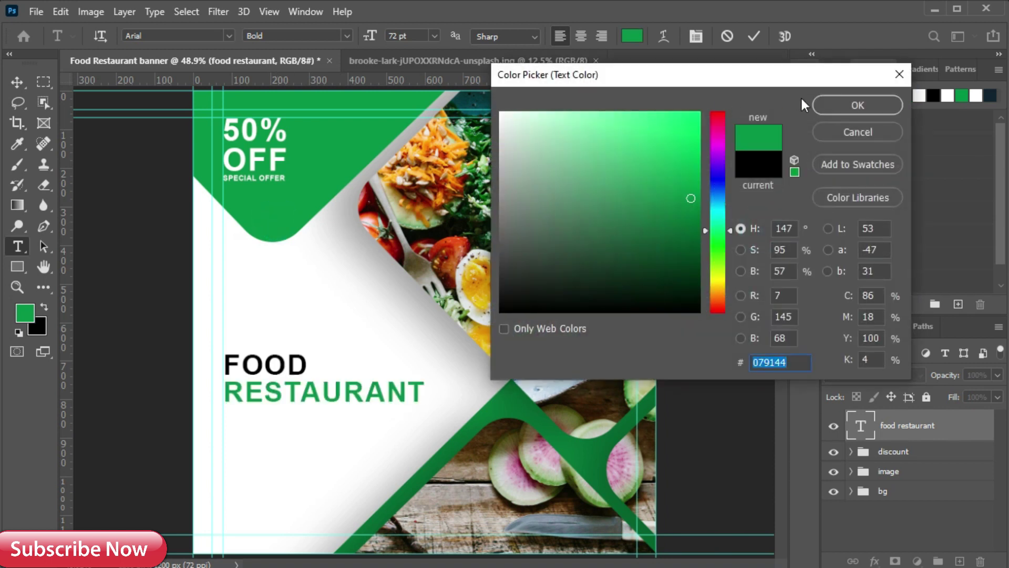
click(888, 104)
click(943, 420)
key(v)
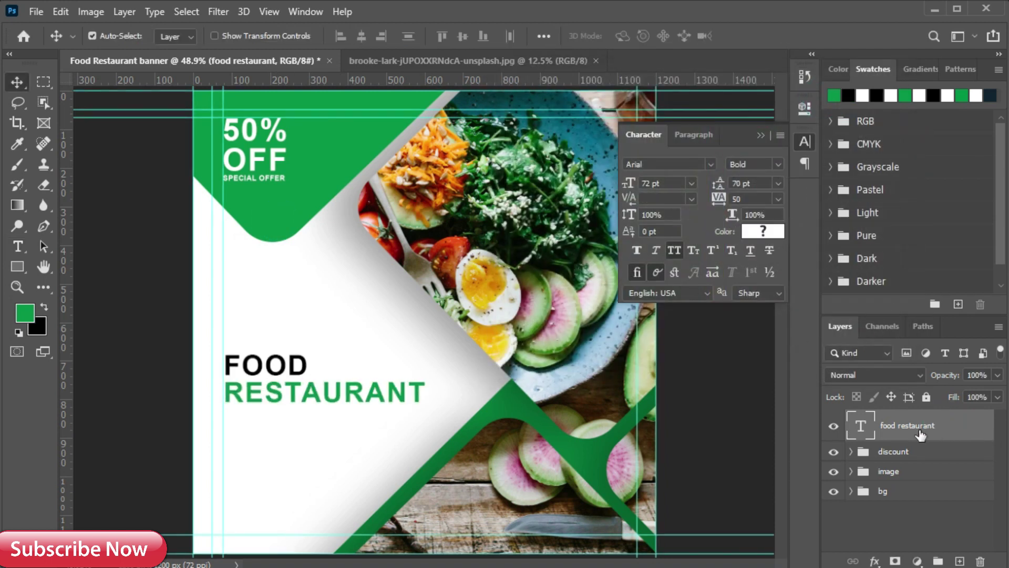
click(757, 136)
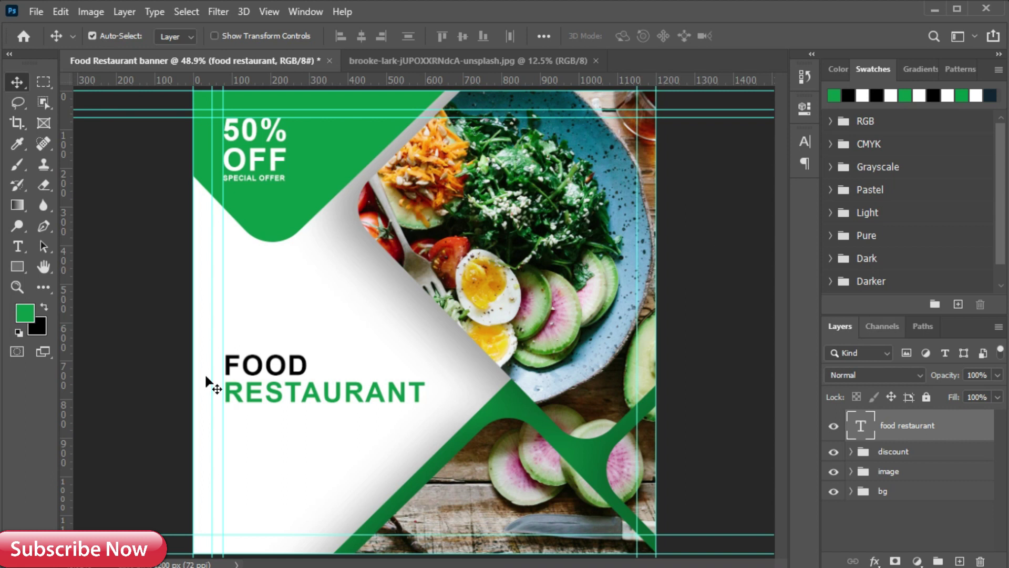
Move the FOOD RESTAURANT heading up slightly and scale it down to about 65.59 pt, keeping it on the left guide
drag(266, 397, 266, 389)
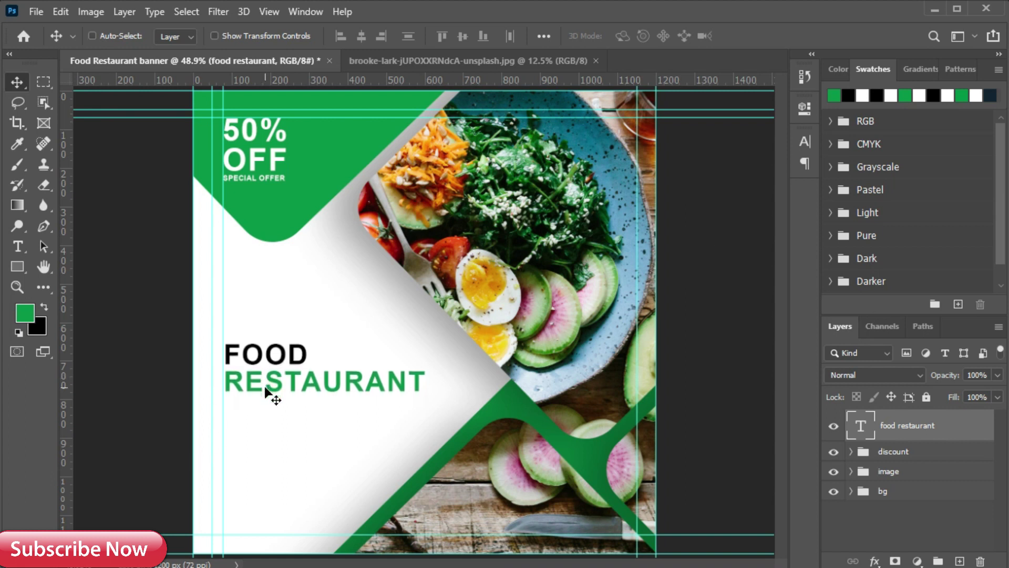
key(ctrl+t)
drag(426, 400, 409, 395)
click(781, 36)
Set the FOOD RESTAURANT heading to Arial Black with Auto leading and 0 tracking
click(805, 141)
click(778, 164)
click(757, 280)
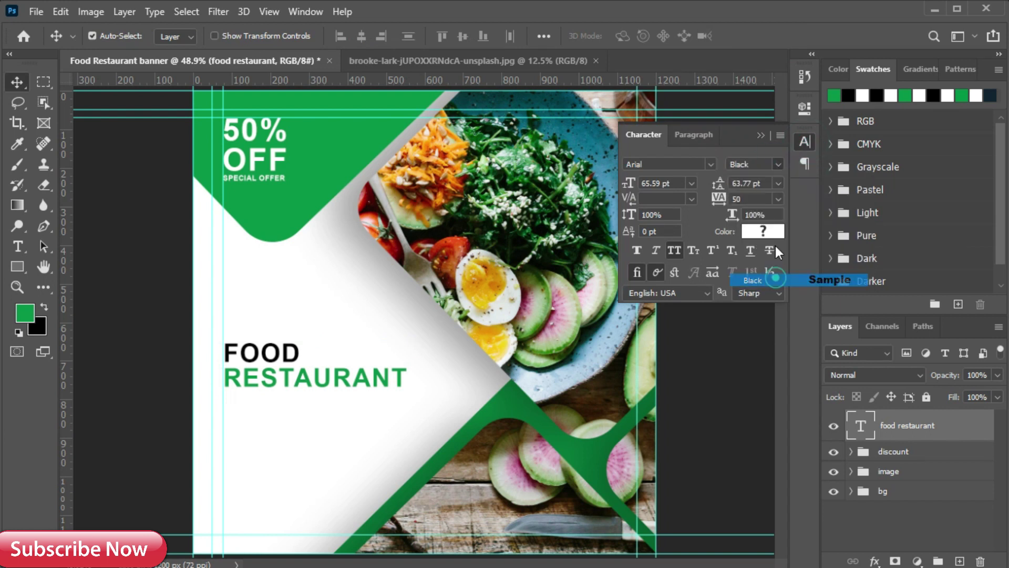
click(778, 183)
click(751, 195)
click(760, 137)
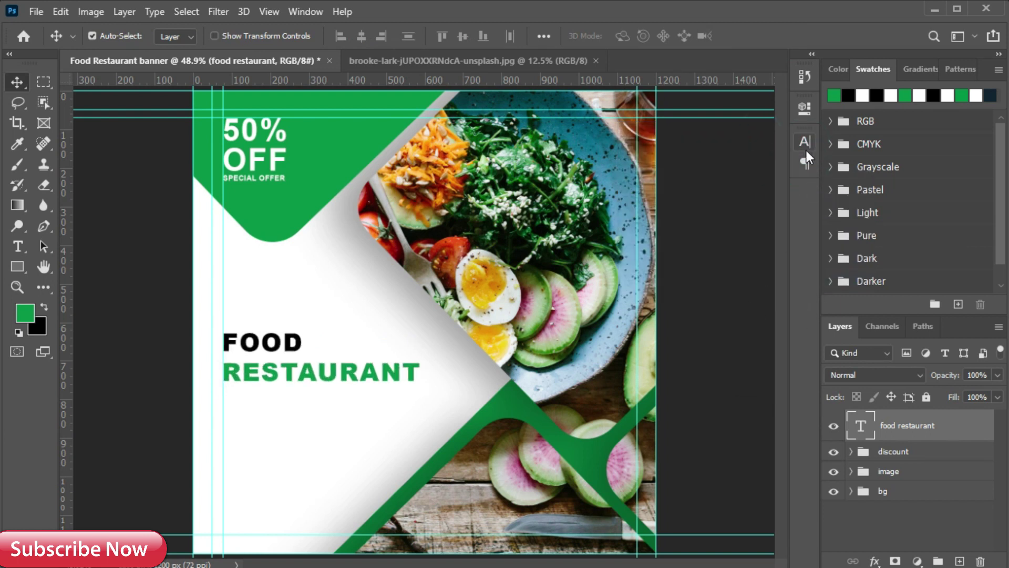
click(804, 141)
click(778, 198)
click(749, 297)
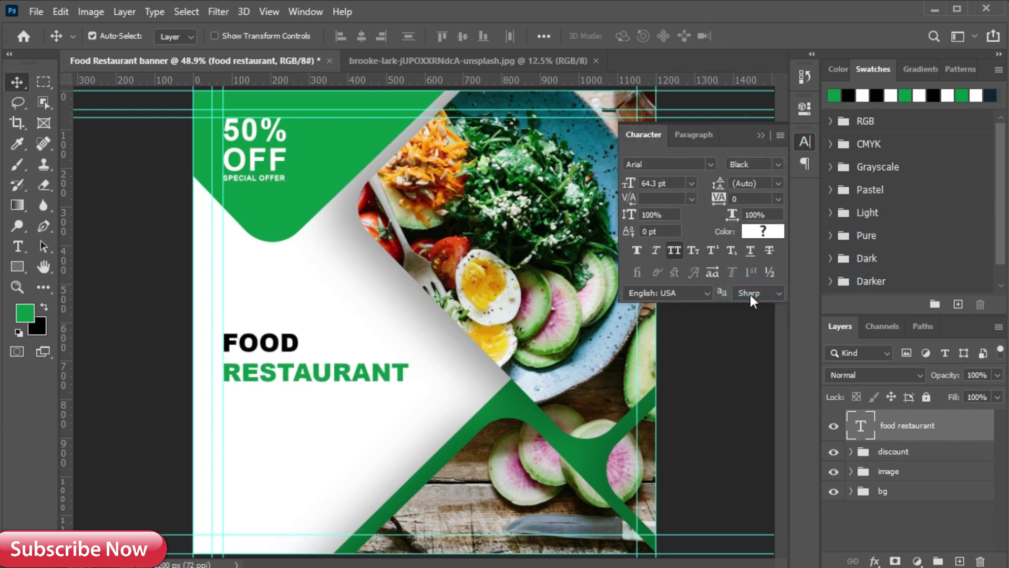
click(760, 135)
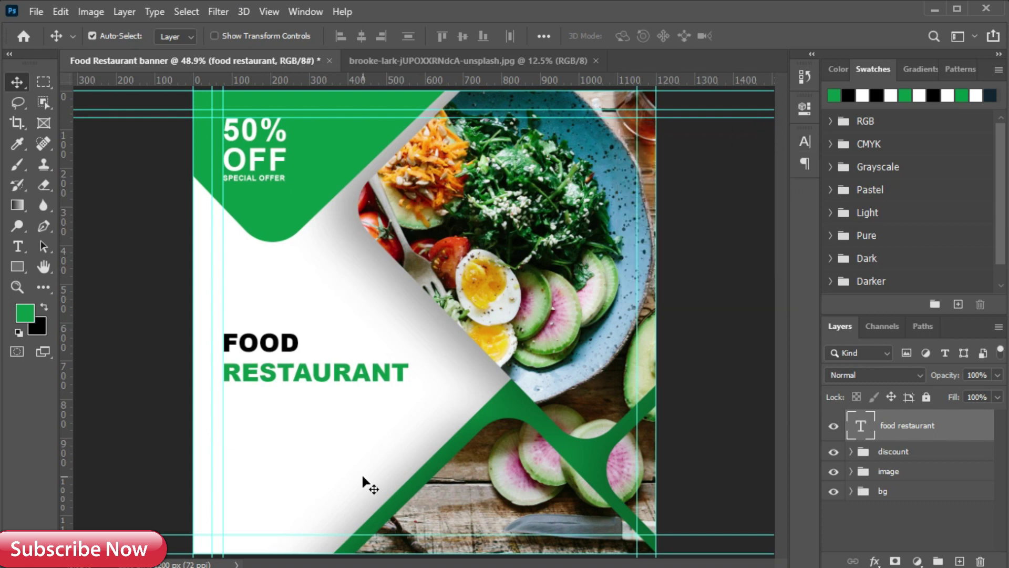
Add a paragraph text box beneath the RESTAURANT heading, starting at the vertical guide, with placeholder text in Arial Regular
key(t)
drag(223, 398, 413, 432)
drag(412, 432, 409, 438)
click(804, 141)
click(776, 165)
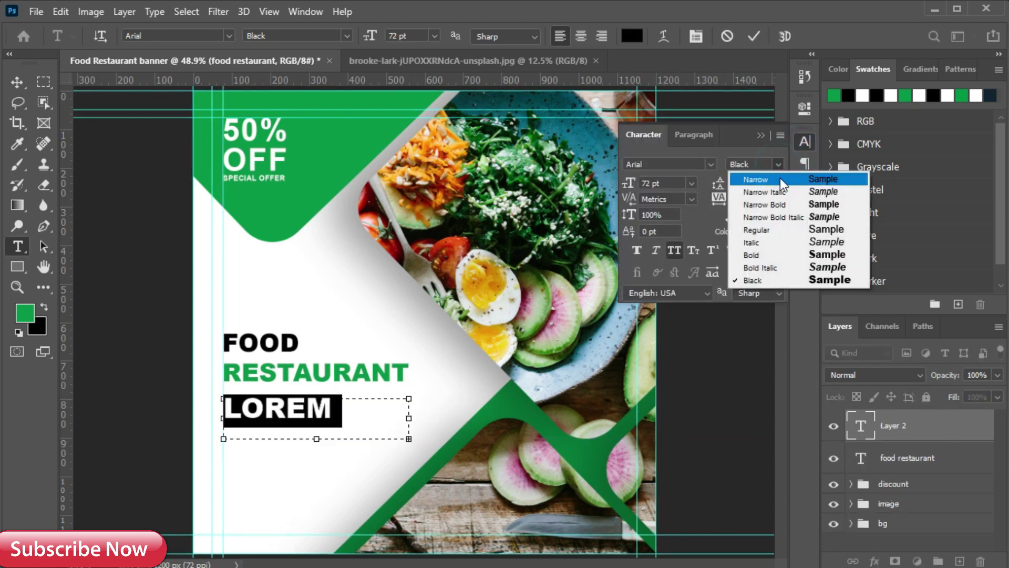
click(772, 231)
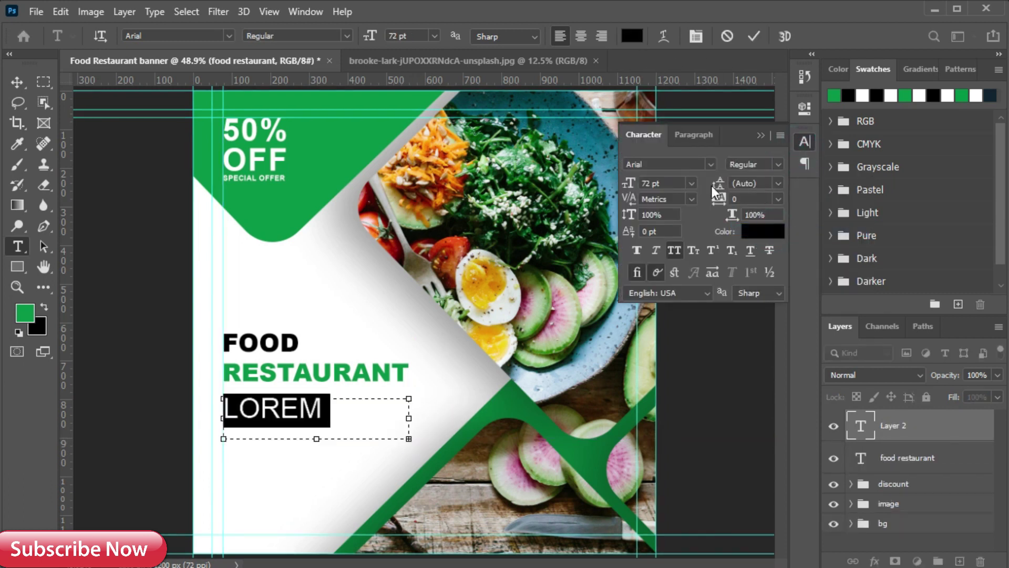
Reduce the Lorem ipsum body text to 18 pt with 40 pt leading and shorten its wording to three lines
click(692, 183)
click(680, 333)
click(661, 183)
drag(631, 184, 624, 184)
drag(241, 427, 413, 440)
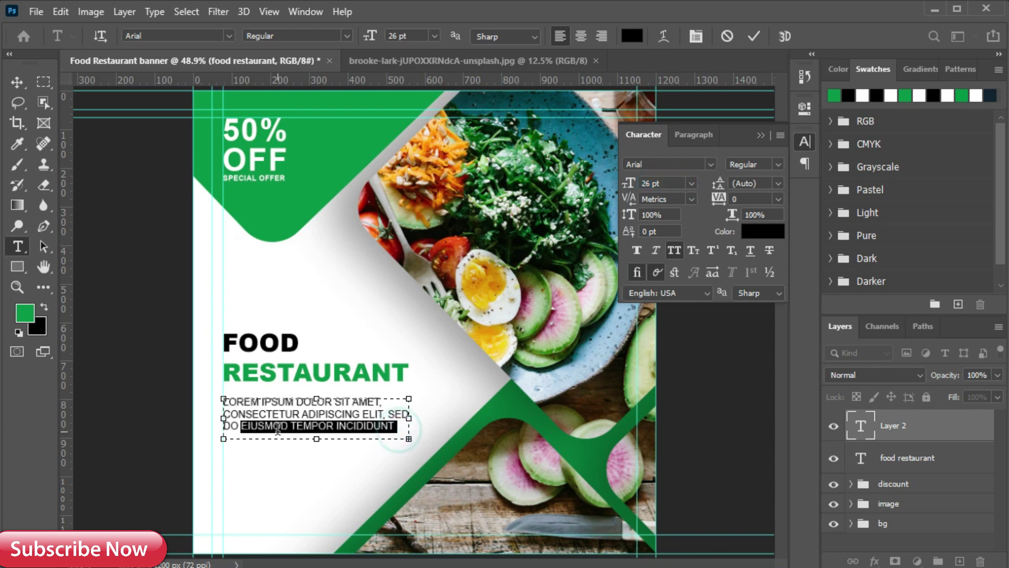
key(BackSpace)
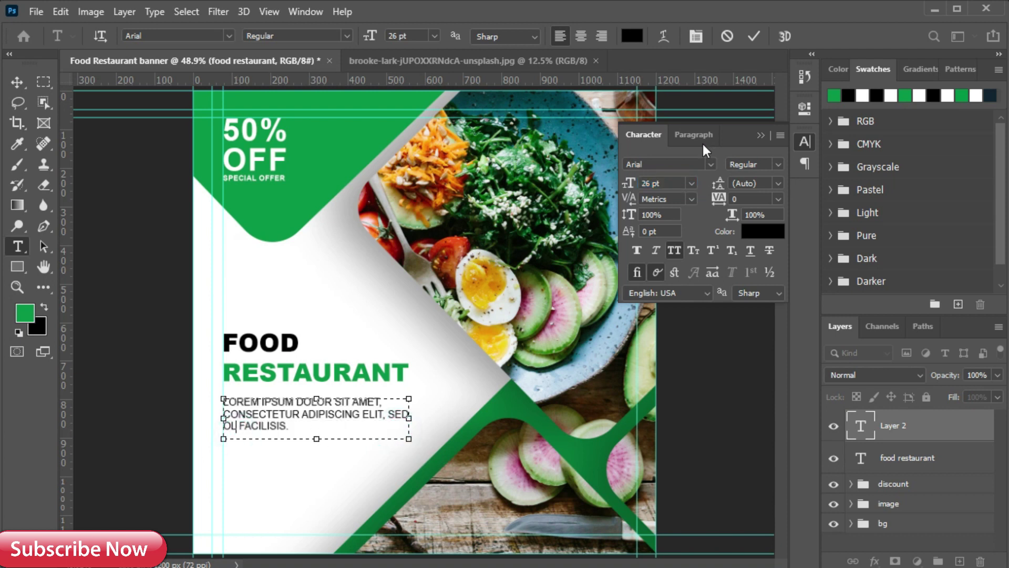
click(755, 37)
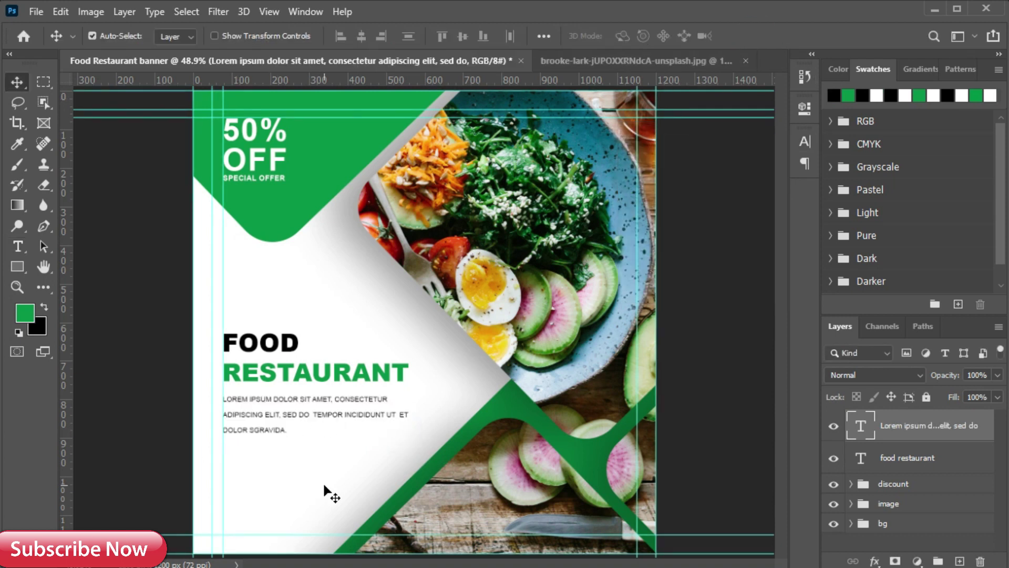
Group the body text and FOOD RESTAURANT heading layers and name the group "main text"
shift+click(906, 457)
key(ctrl+g)
double_click(892, 419)
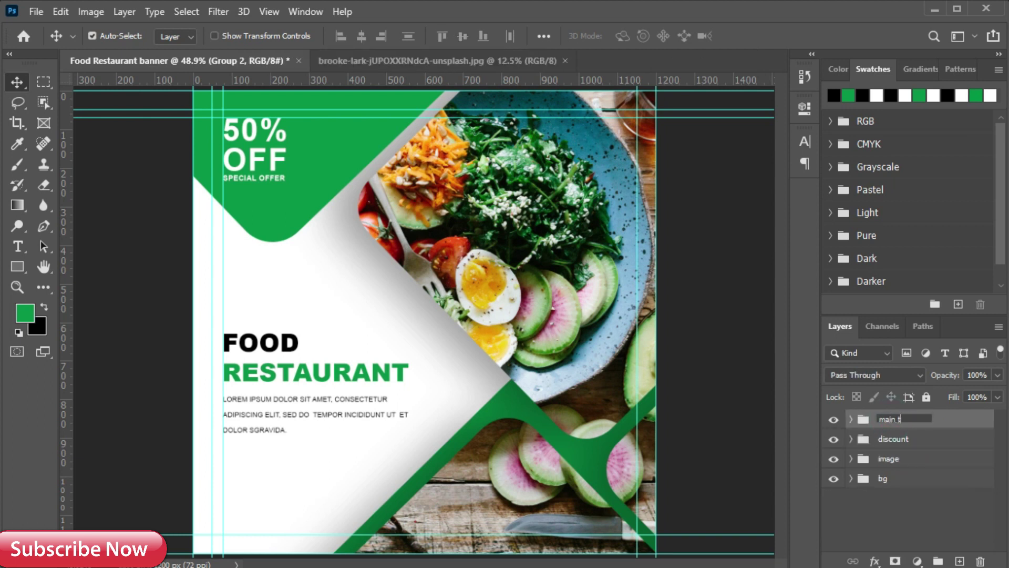
text(main text)
click(955, 418)
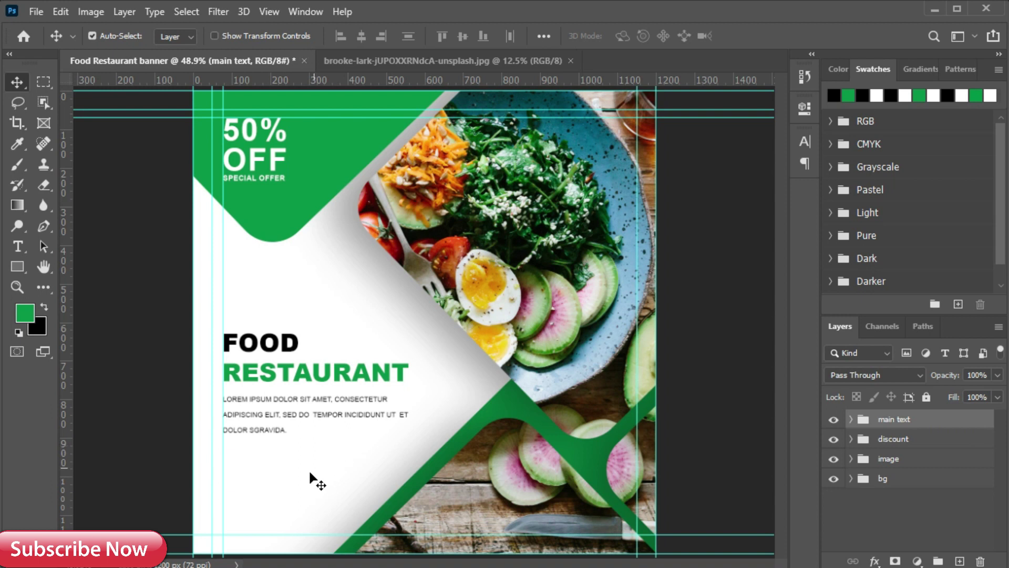
Create a green 210 × 60 px rectangle without a stroke in the white area below the body text
scroll(243, 521, up, 2)
drag(244, 521, 277, 364)
scroll(277, 364, down, 2)
scroll(282, 326, up, 2)
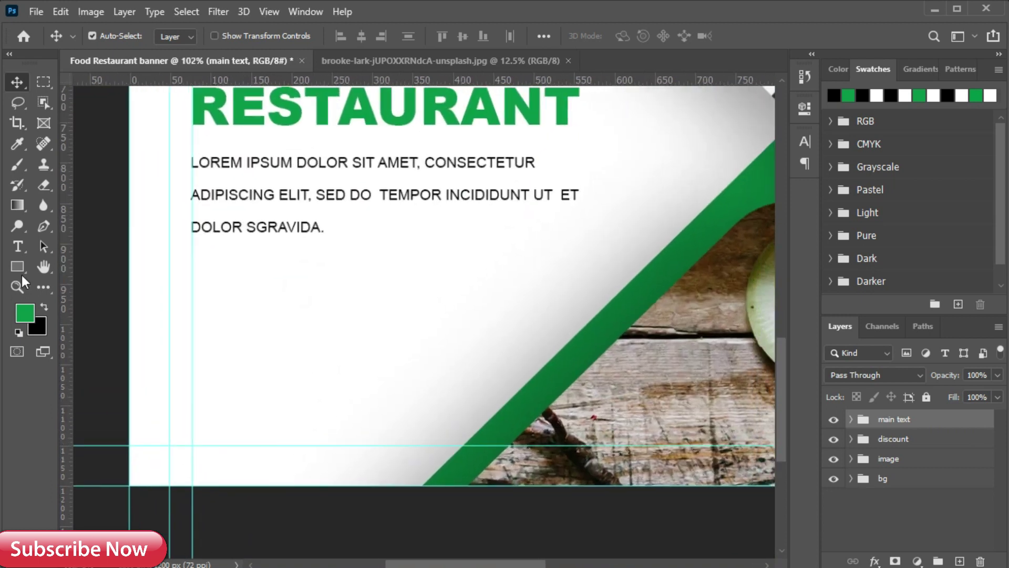
key(u)
click(219, 330)
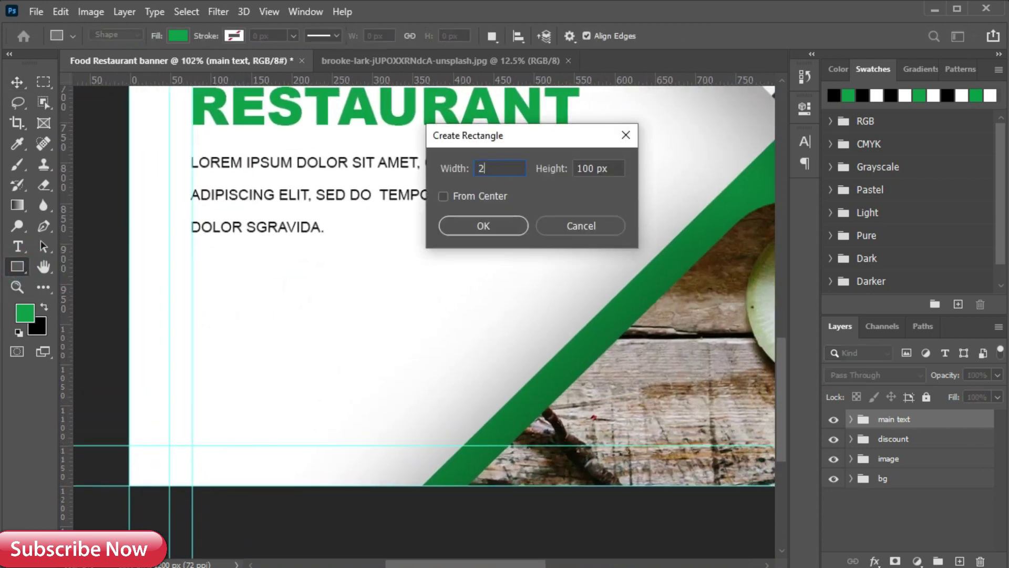
click(612, 168)
key(ctrl+a)
text(60)
click(475, 229)
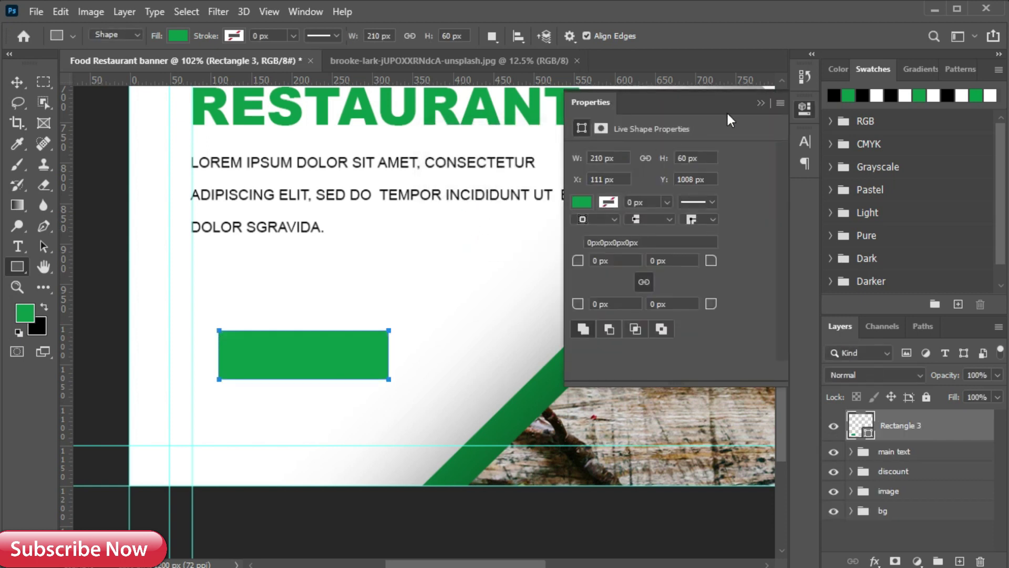
Move the green rectangle so its left edge sits on the body text's vertical guide
key(v)
drag(360, 354, 334, 363)
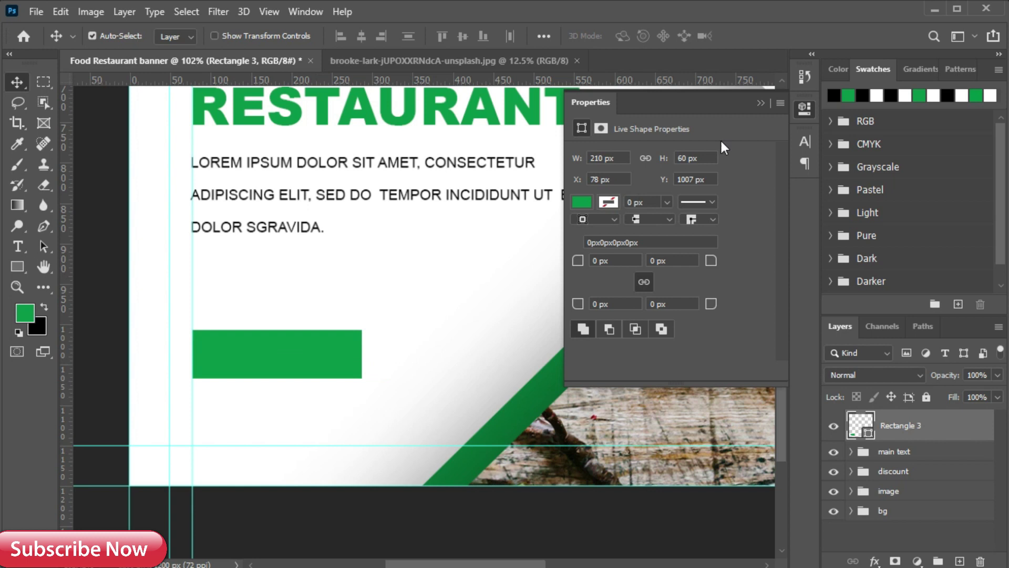
click(760, 103)
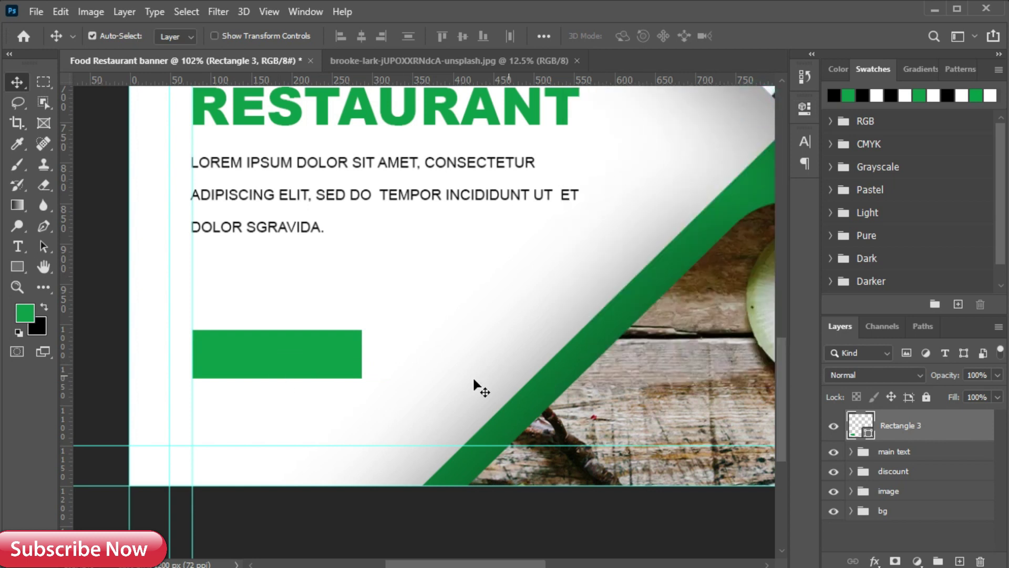
Add a separate text layer reading "ORDER NOW" and color it white (ffffff)
key(t)
click(378, 295)
text(ORDER NOW)
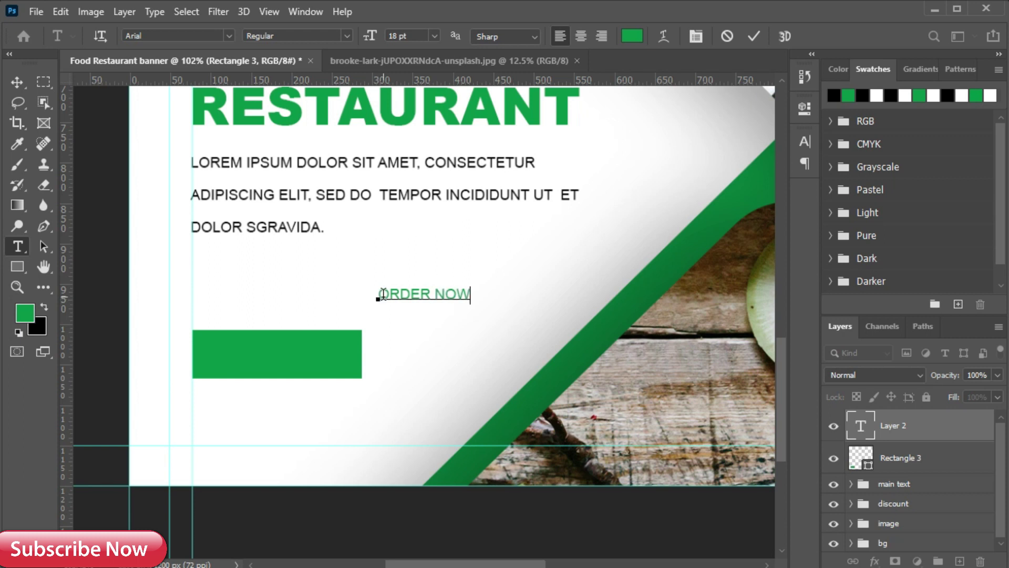
click(755, 38)
click(804, 141)
click(762, 231)
drag(514, 257, 506, 114)
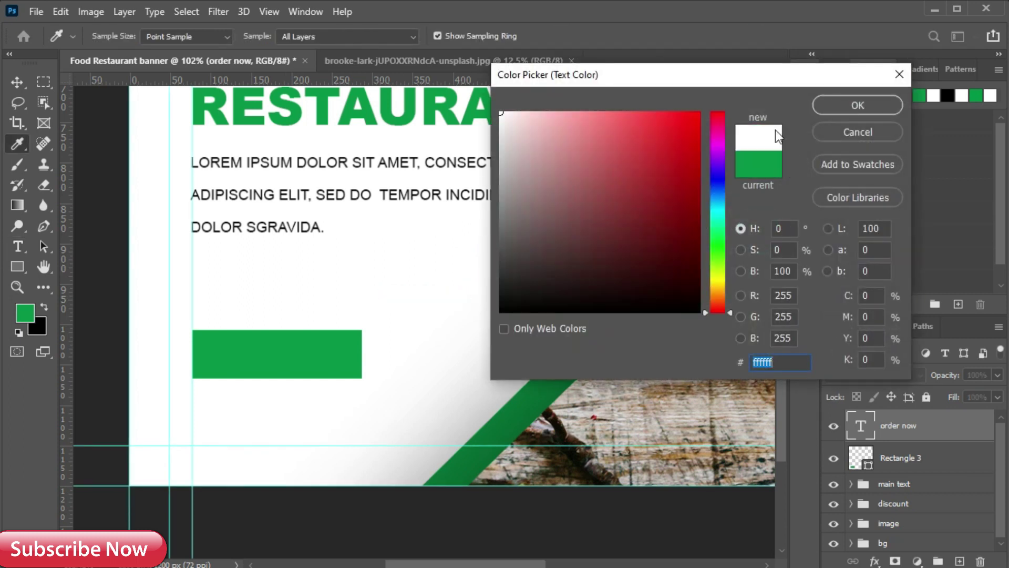
click(858, 100)
Center the ORDER NOW text horizontally and vertically on the green rectangle
ctrl+click(860, 457)
key(v)
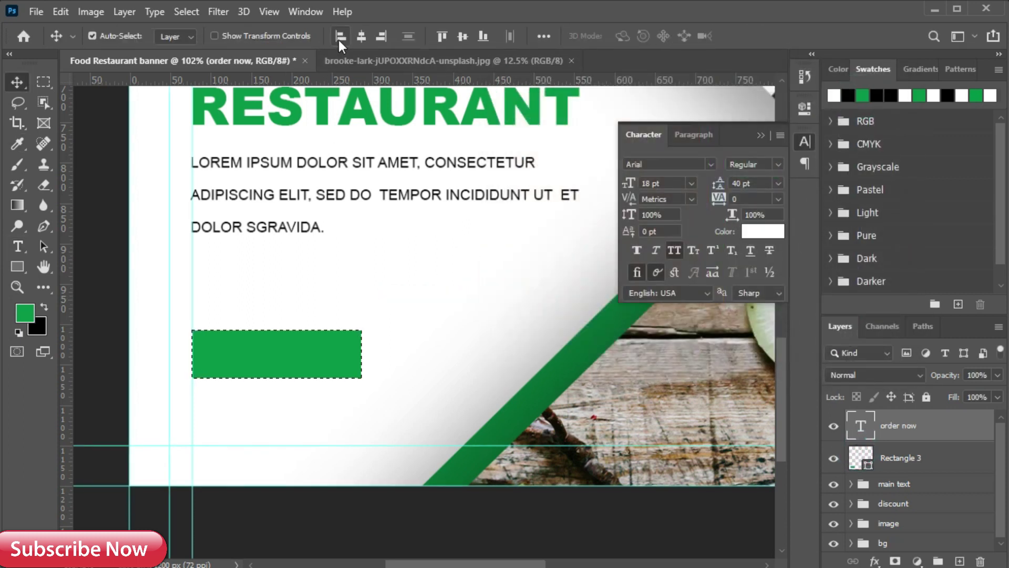
click(464, 36)
key(ctrl+d)
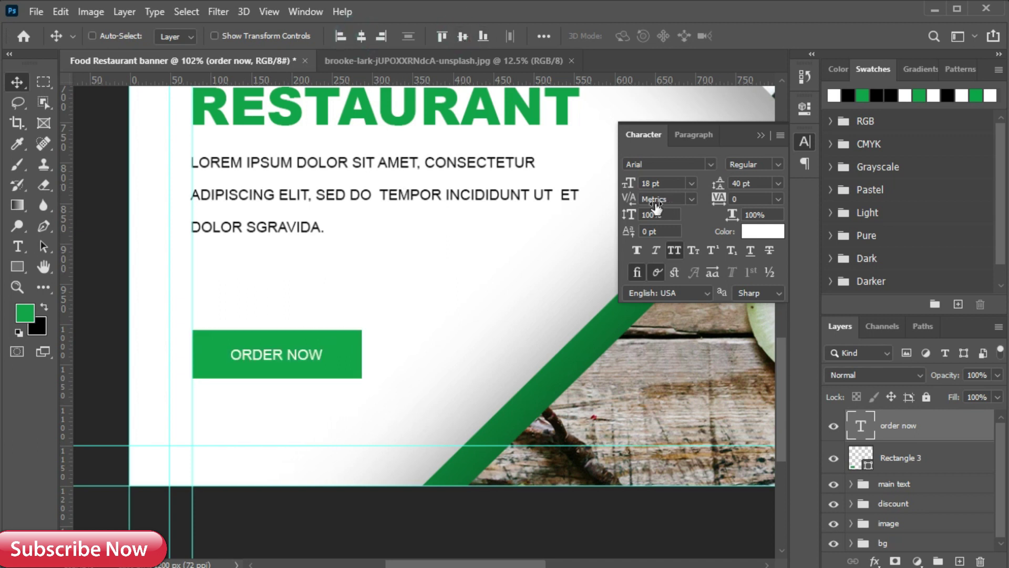
Set the ORDER NOW text to 30 pt Arial Bold and recenter it on the green rectangle
click(691, 182)
click(676, 336)
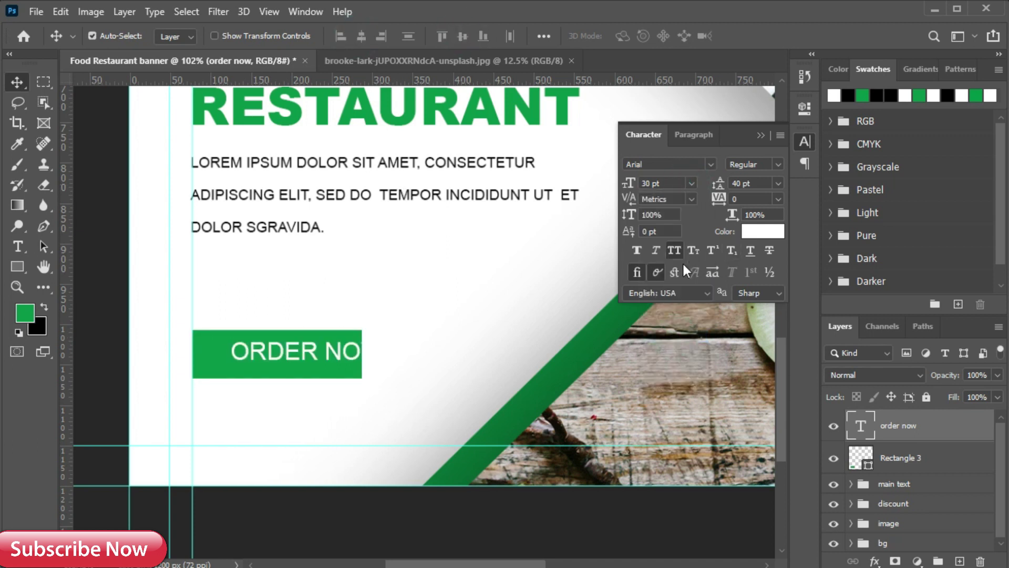
click(772, 164)
click(796, 260)
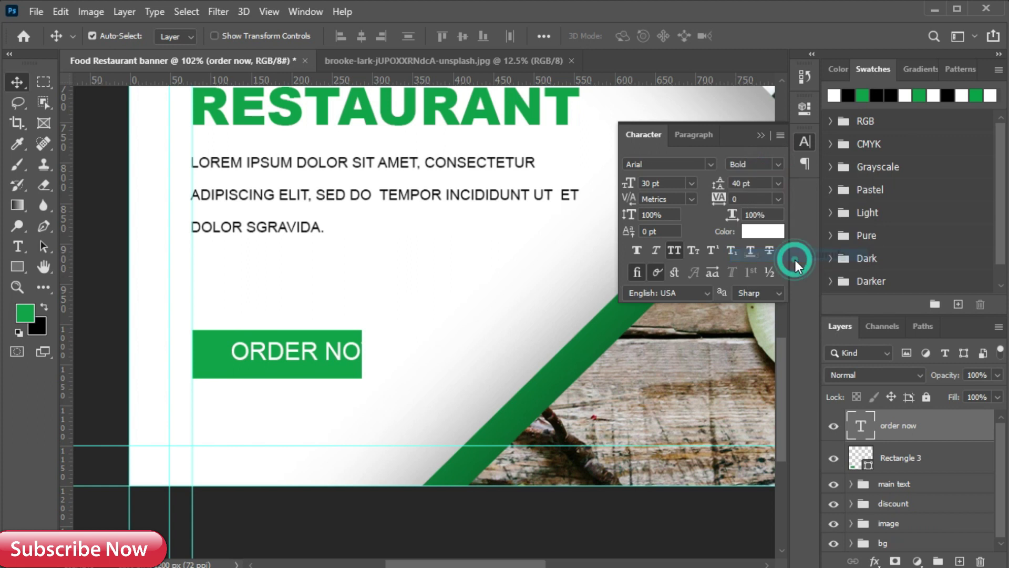
click(759, 135)
ctrl+click(867, 450)
click(361, 36)
click(462, 36)
Reduce the ORDER NOW text to 24 pt, center it on the rectangle again and clear the selection
click(804, 140)
click(776, 164)
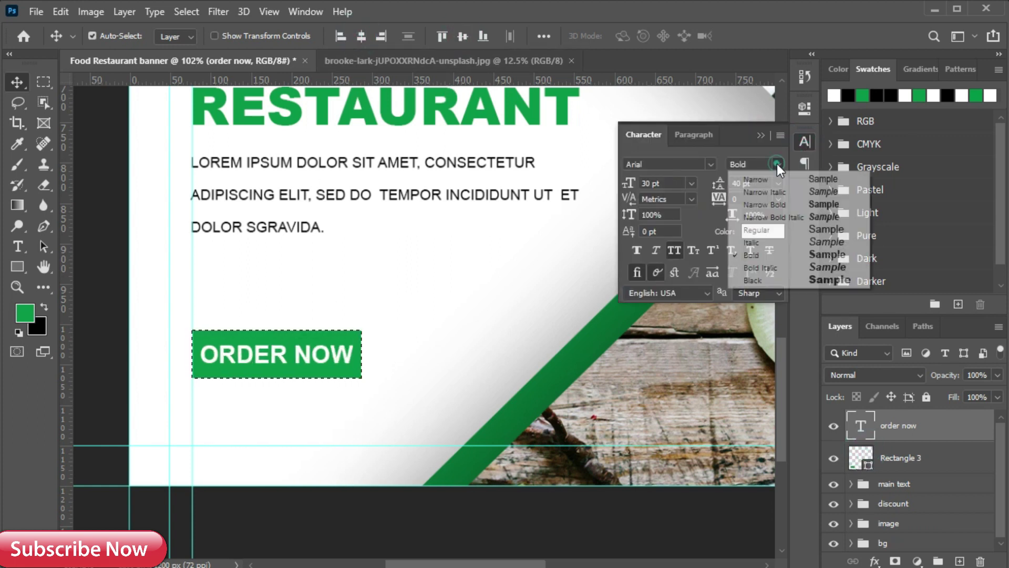
key(Escape)
click(691, 183)
click(692, 321)
click(761, 134)
ctrl+click(862, 461)
click(361, 36)
click(462, 36)
key(ctrl+d)
Group the ORDER NOW text with its green rectangle and name the group "botton"
ctrl+click(905, 458)
key(ctrl+g)
double_click(893, 419)
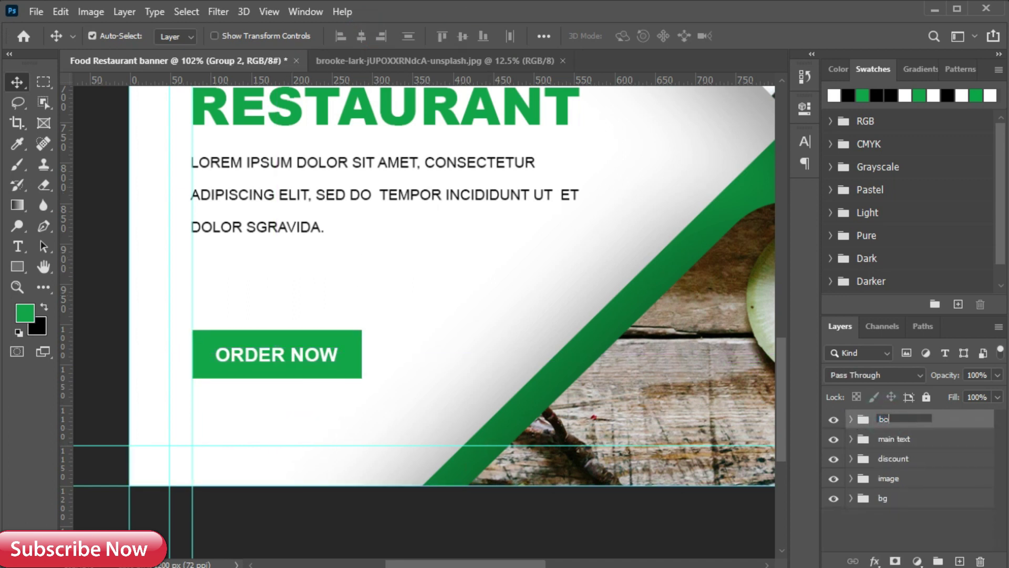
key(Return)
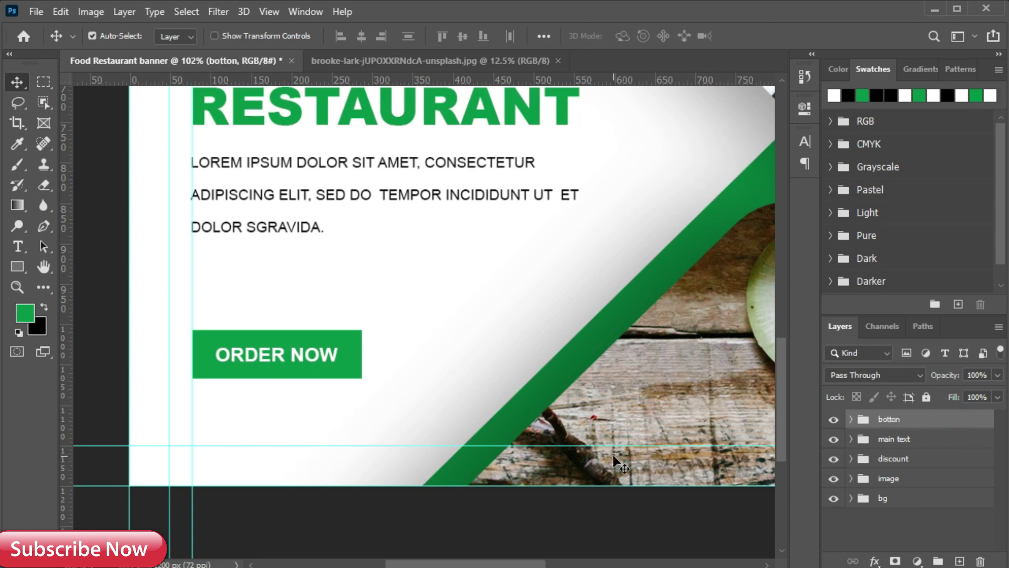
key(t)
click(219, 413)
click(805, 141)
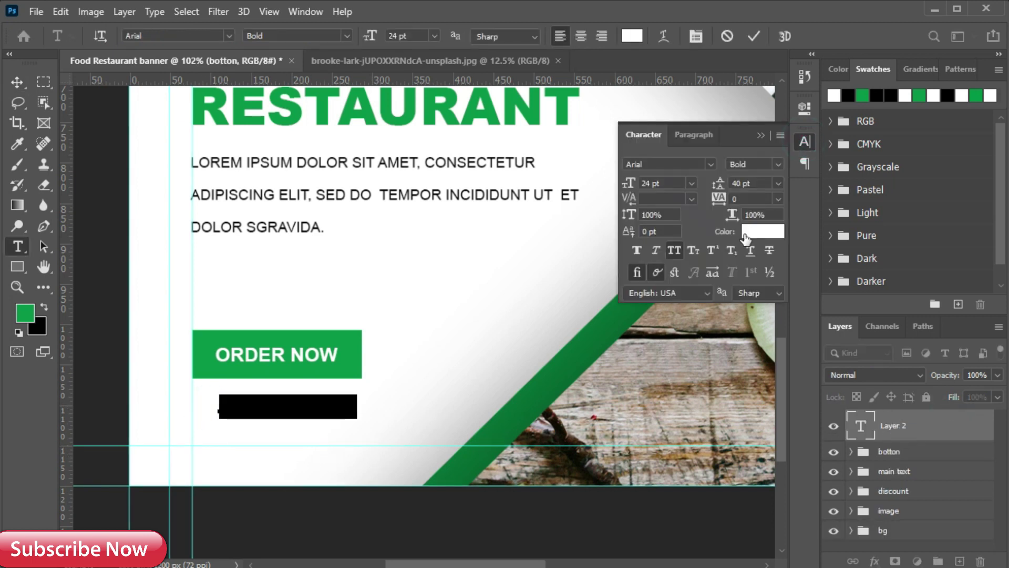
click(746, 239)
click(349, 361)
key(Return)
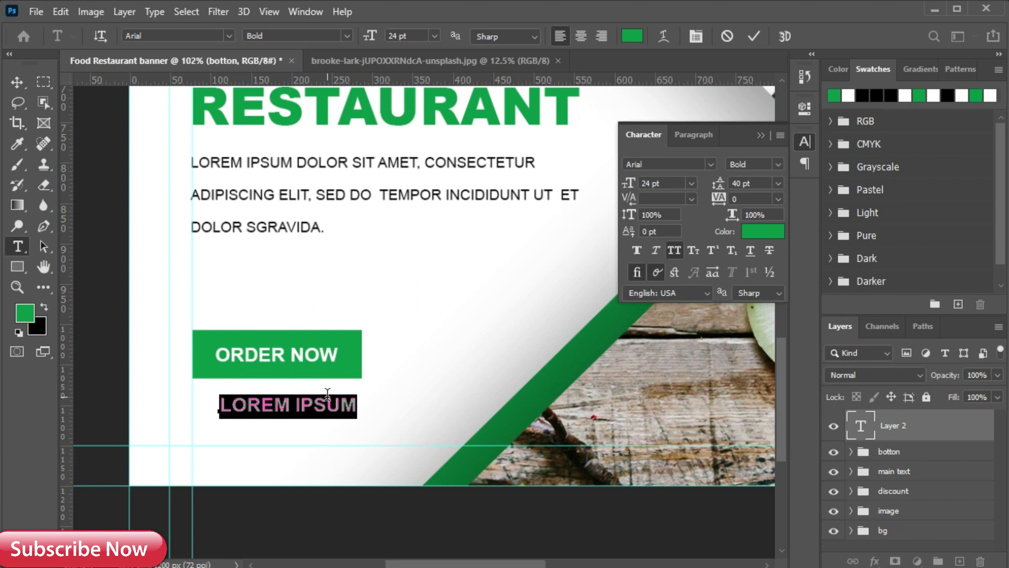
text(www)
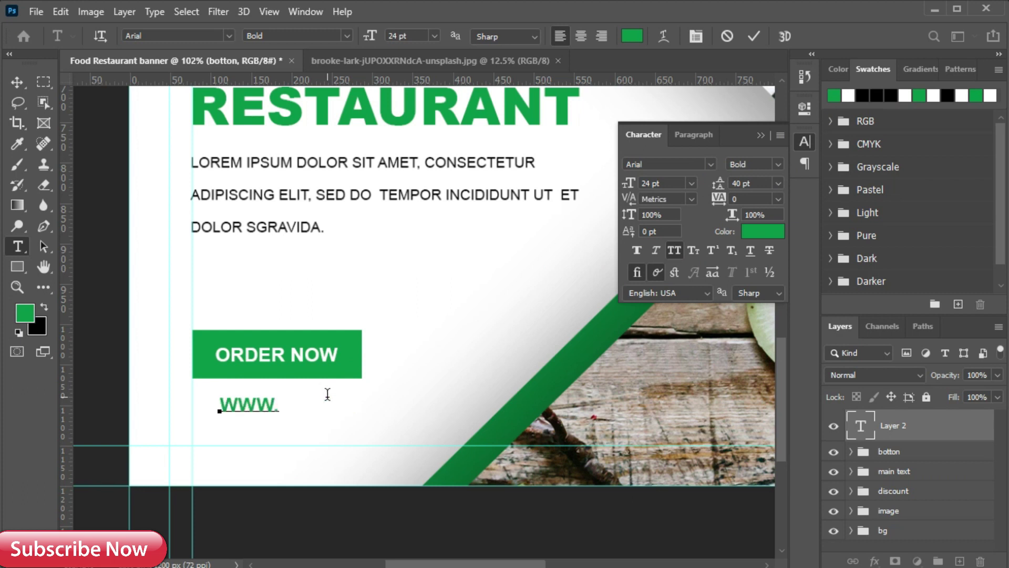
text(.softas)
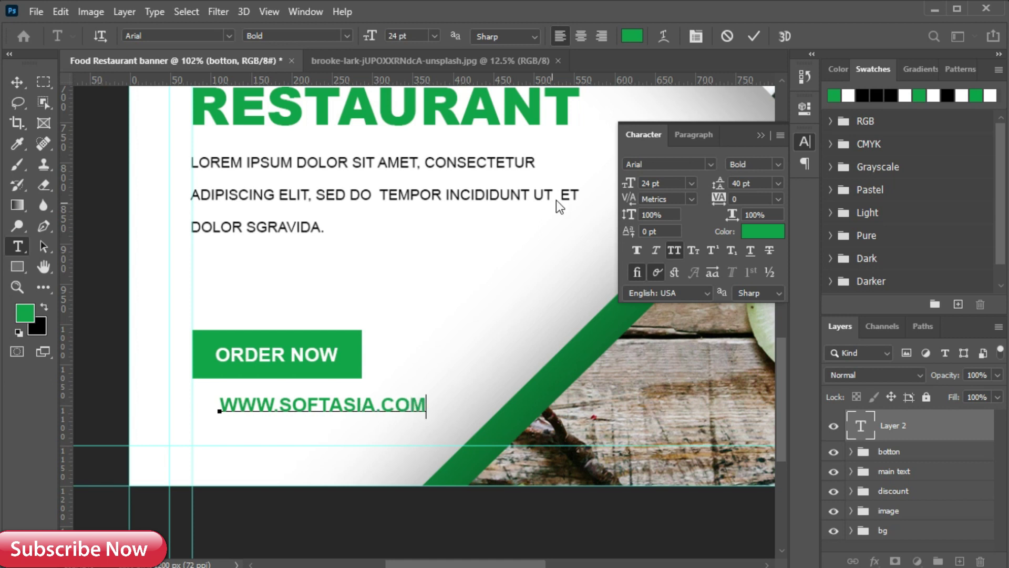
click(754, 35)
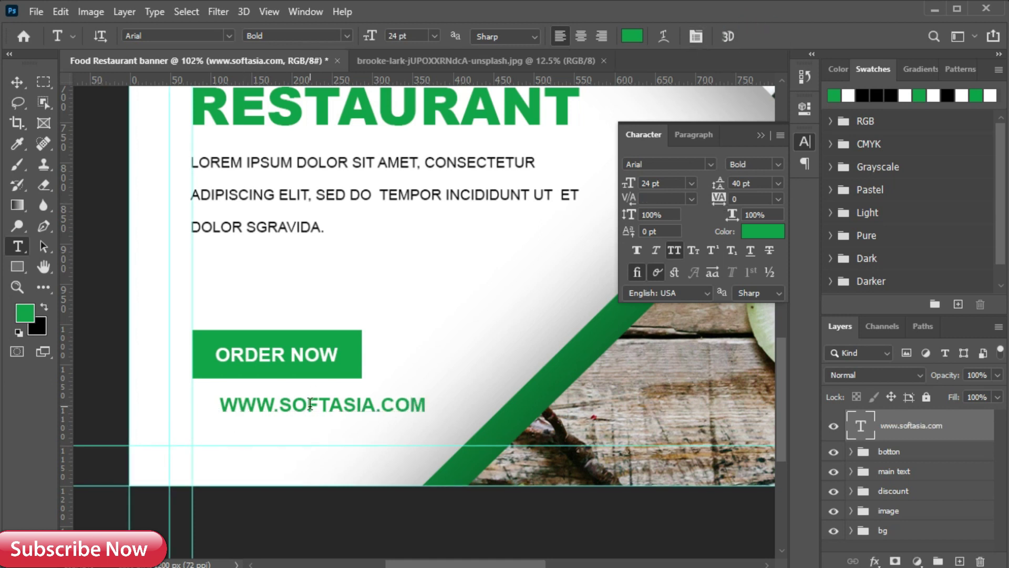
Set the web address to 20 pt with 200 tracking and align its left edge with the button's vertical guide
click(779, 164)
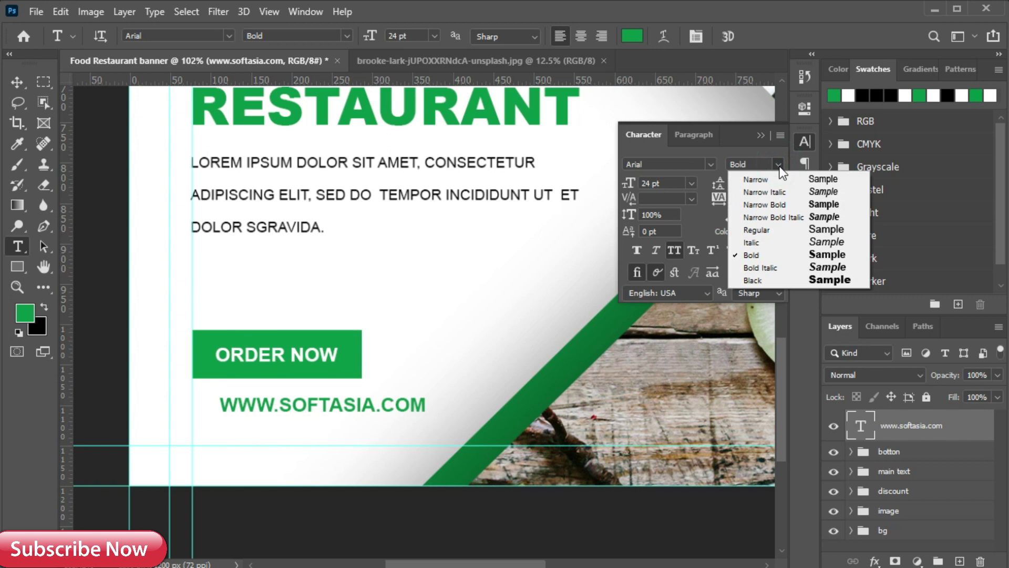
click(690, 183)
click(691, 183)
click(691, 300)
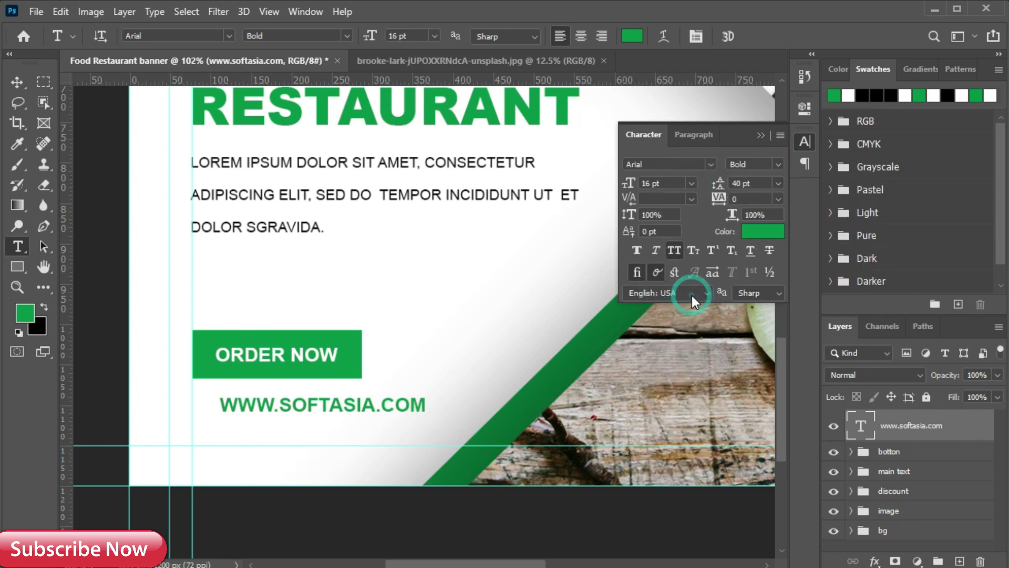
click(778, 198)
click(762, 383)
click(691, 183)
click(691, 314)
key(v)
drag(309, 409, 284, 412)
click(628, 182)
key(Return)
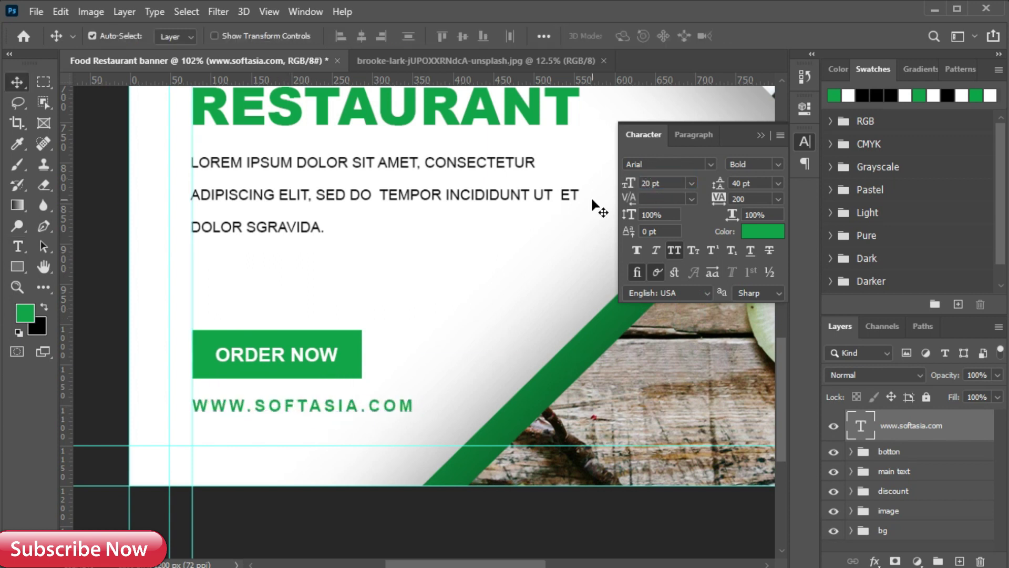
Change the web address text color to black (000000)
click(776, 234)
text(000000)
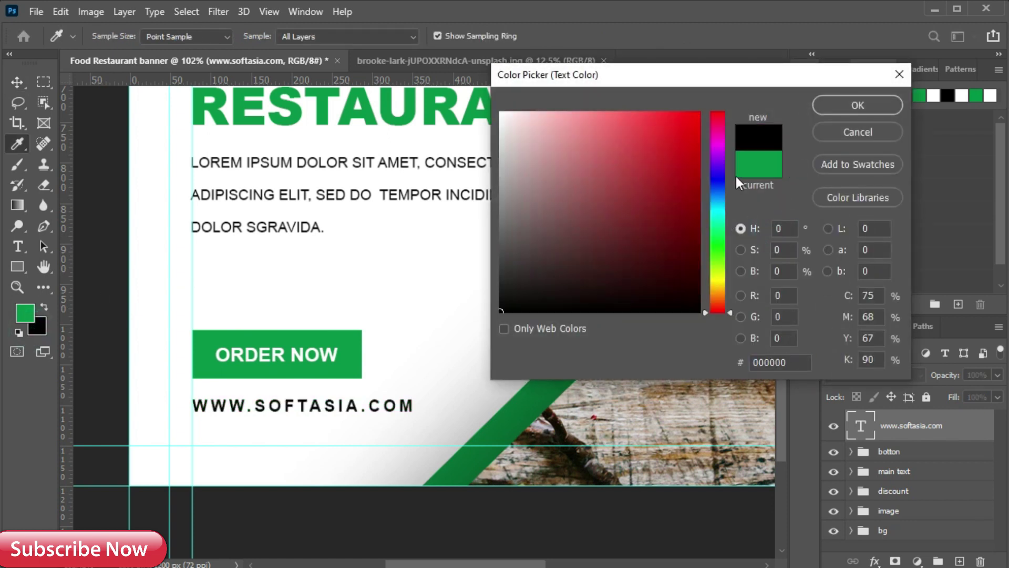
key(Return)
click(760, 136)
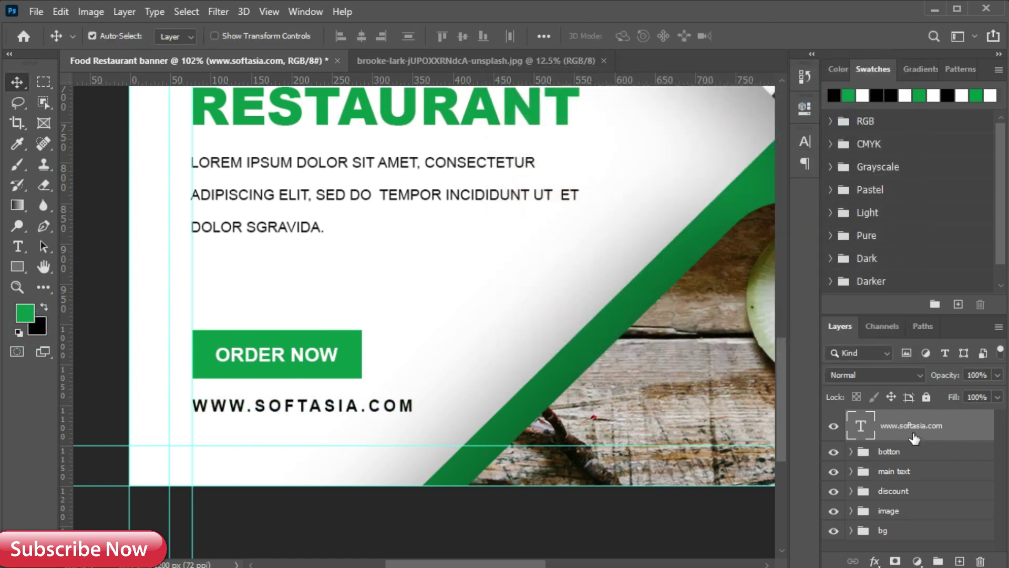
Put the web address layer in a group named "info" and collapse the group
key(ctrl+g)
double_click(893, 418)
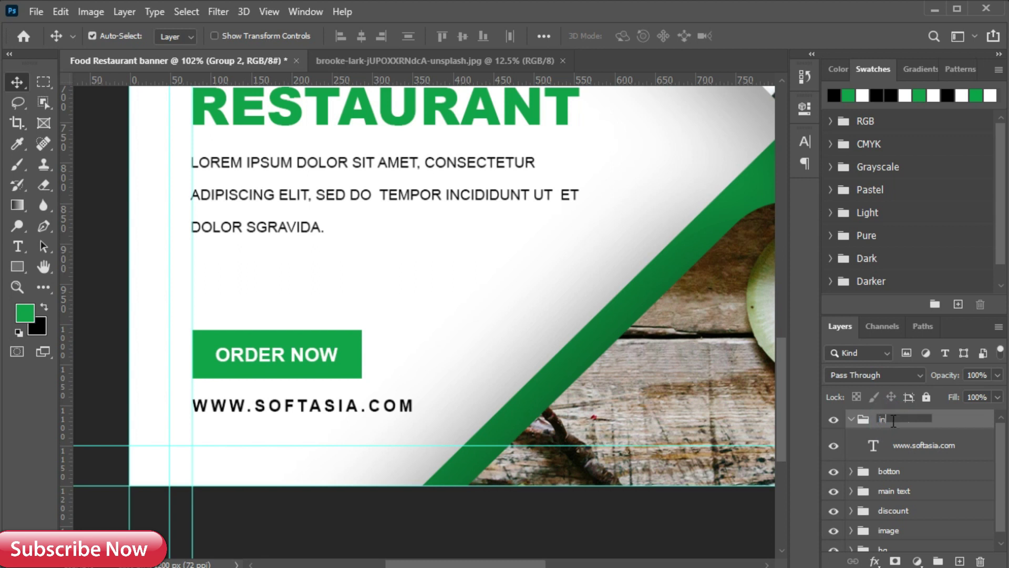
text(info)
key(Return)
click(851, 419)
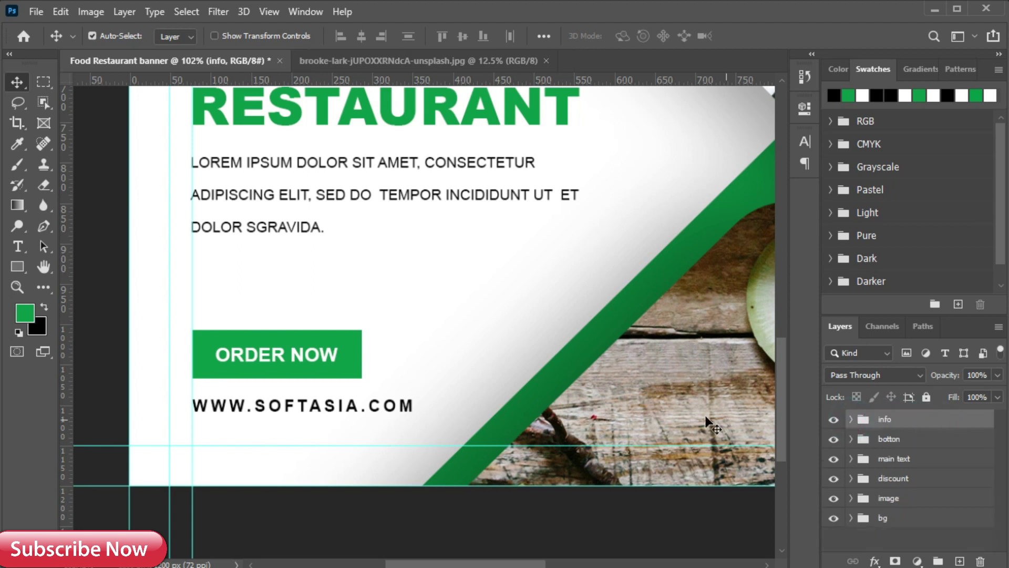
Draw a rectangle about 242 × 193 px above the FOOD heading, filled with the green sampled from the discount shape
key(ctrl+0)
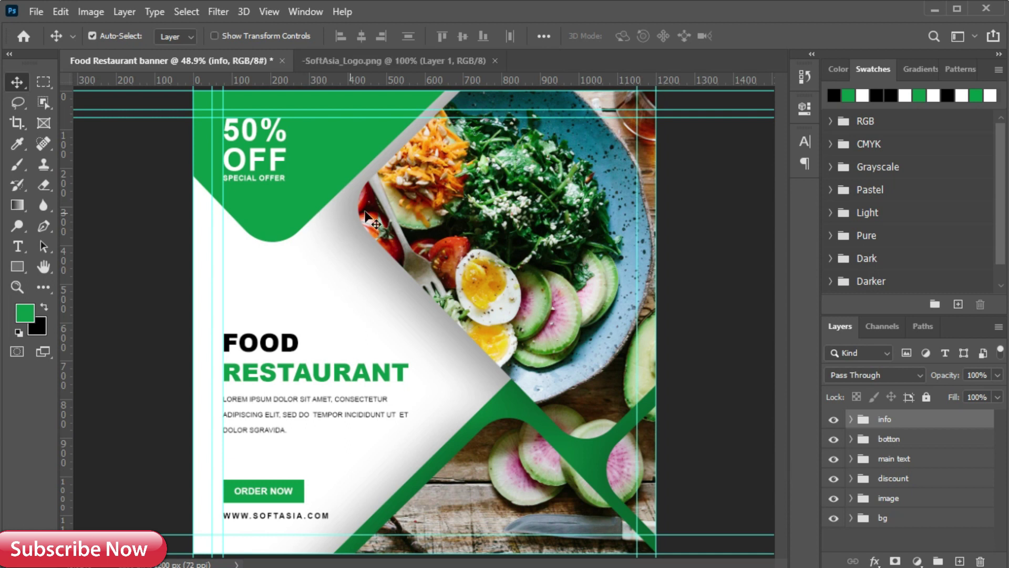
key(i)
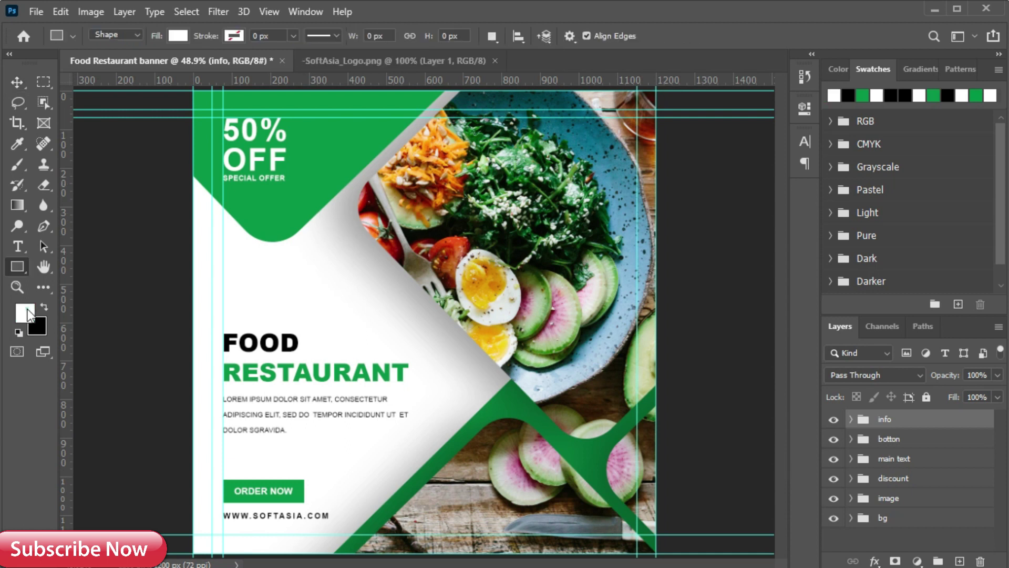
click(25, 314)
click(277, 212)
click(817, 108)
key(u)
drag(274, 264, 366, 337)
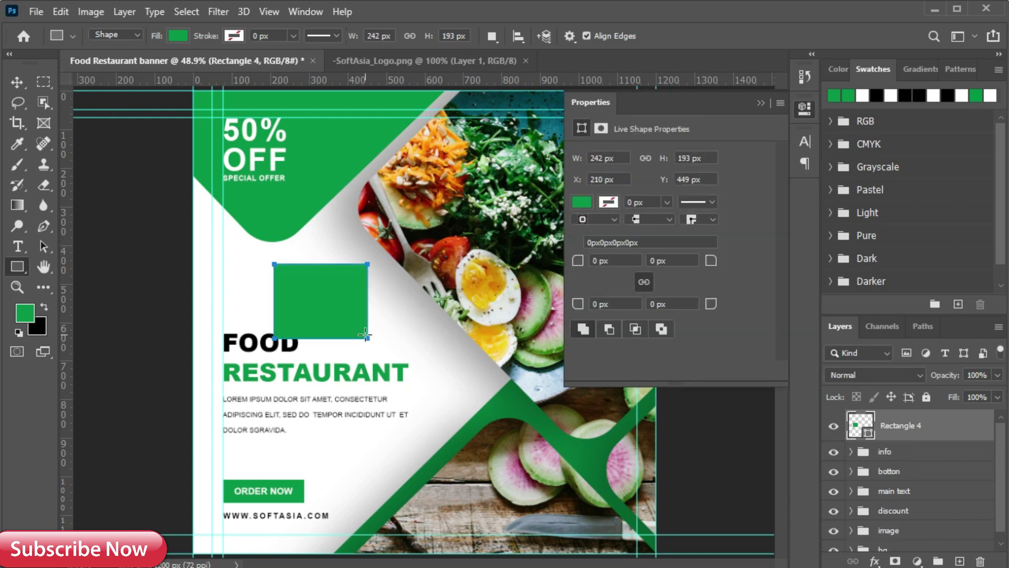
Round the new rectangle's top-left and bottom-right corners by 85 px to form a leaf shape
drag(577, 262, 602, 270)
click(659, 303)
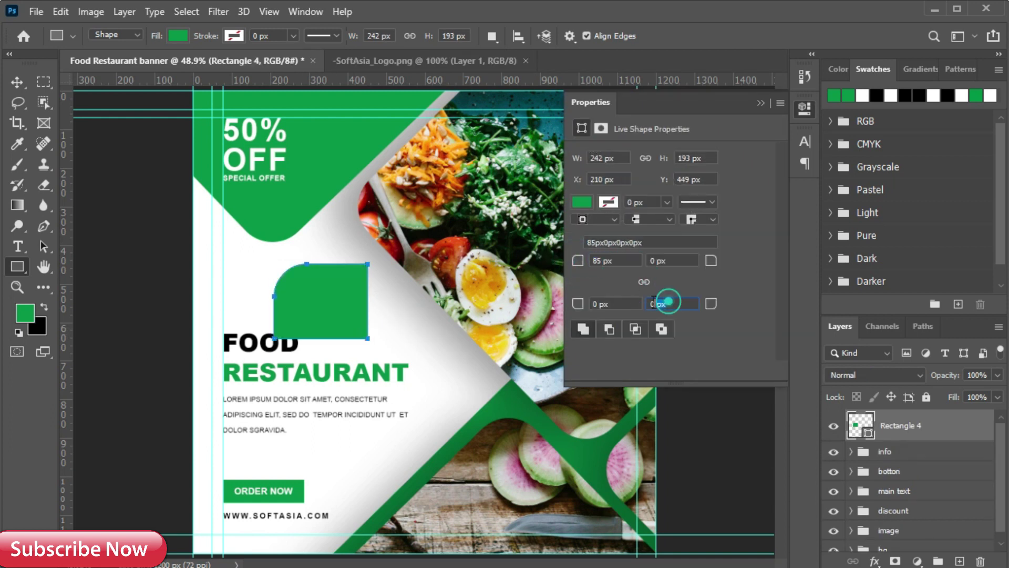
click(671, 265)
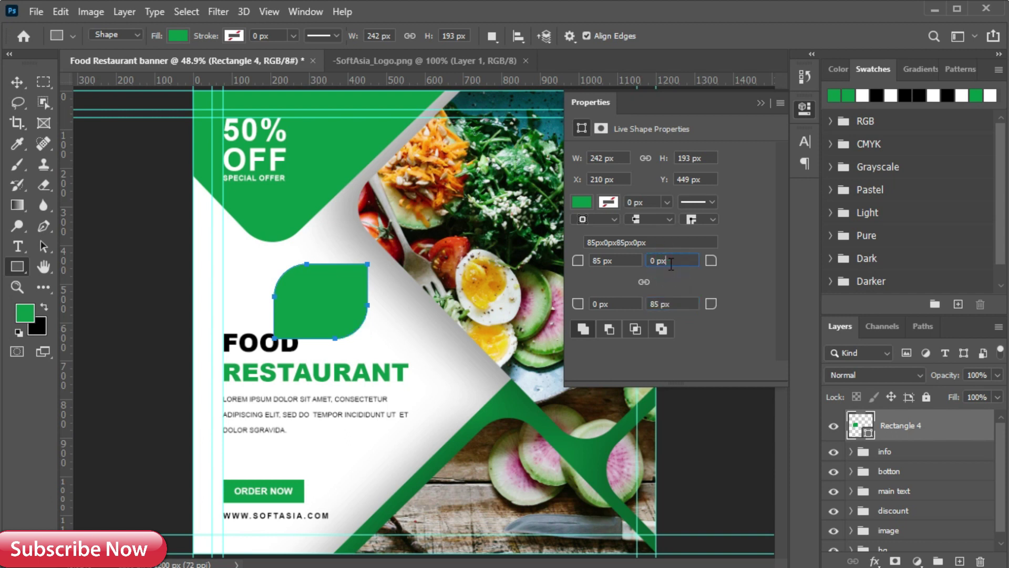
click(761, 103)
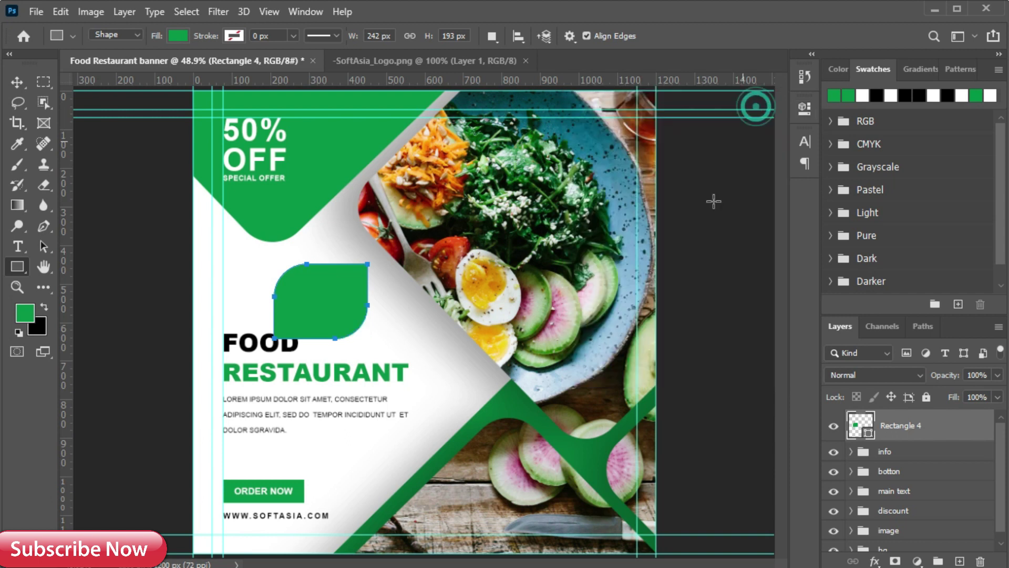
Move the leaf shape to the photo's left corner, rotate it about -46° and enlarge it to fit the corner
key(v)
drag(330, 317, 413, 217)
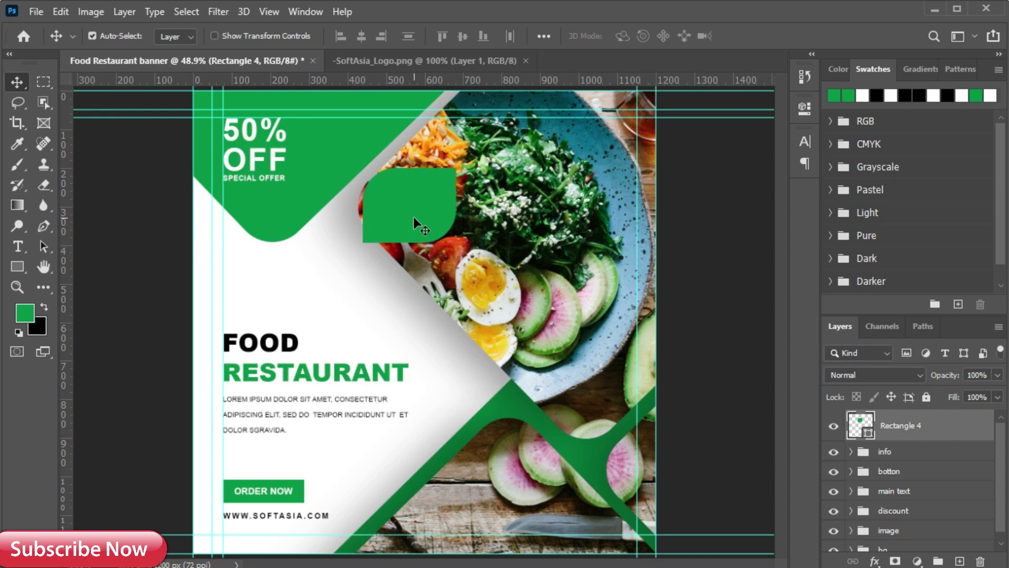
key(ctrl+t)
drag(466, 249, 481, 199)
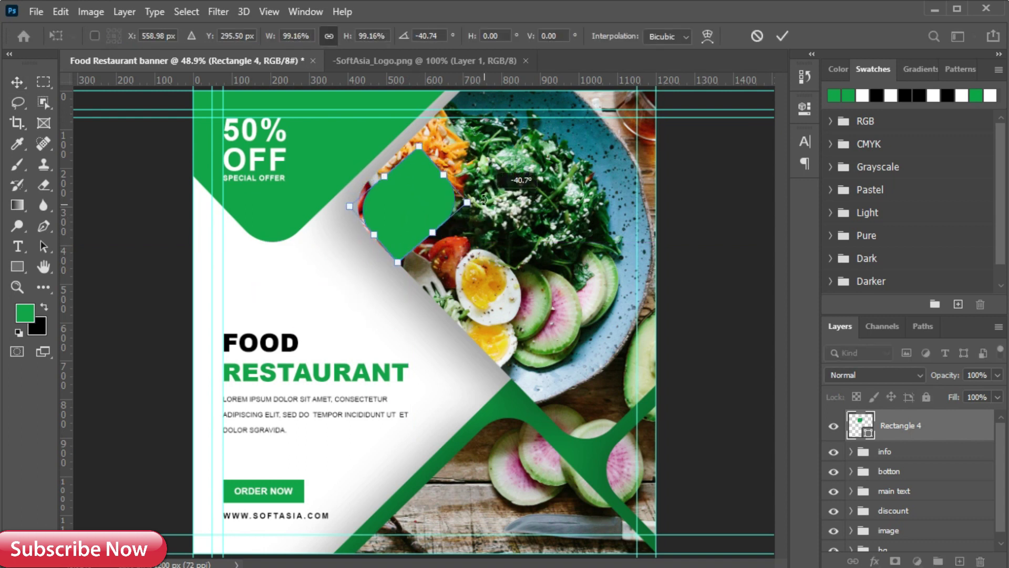
drag(400, 223, 396, 219)
drag(479, 208, 480, 195)
drag(396, 217, 390, 212)
drag(461, 190, 486, 187)
drag(433, 213, 428, 213)
drag(505, 189, 505, 193)
drag(396, 207, 396, 210)
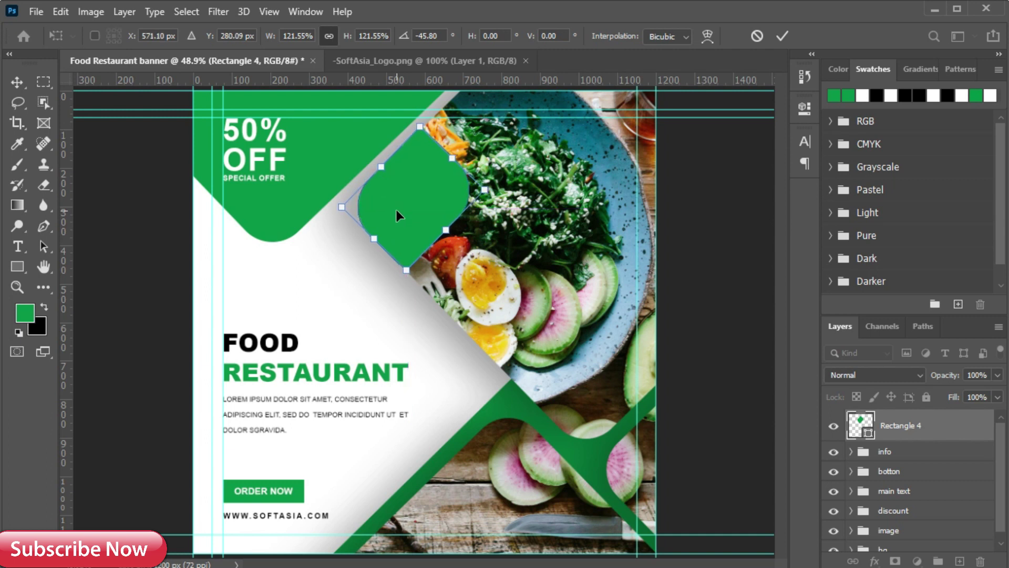
click(783, 36)
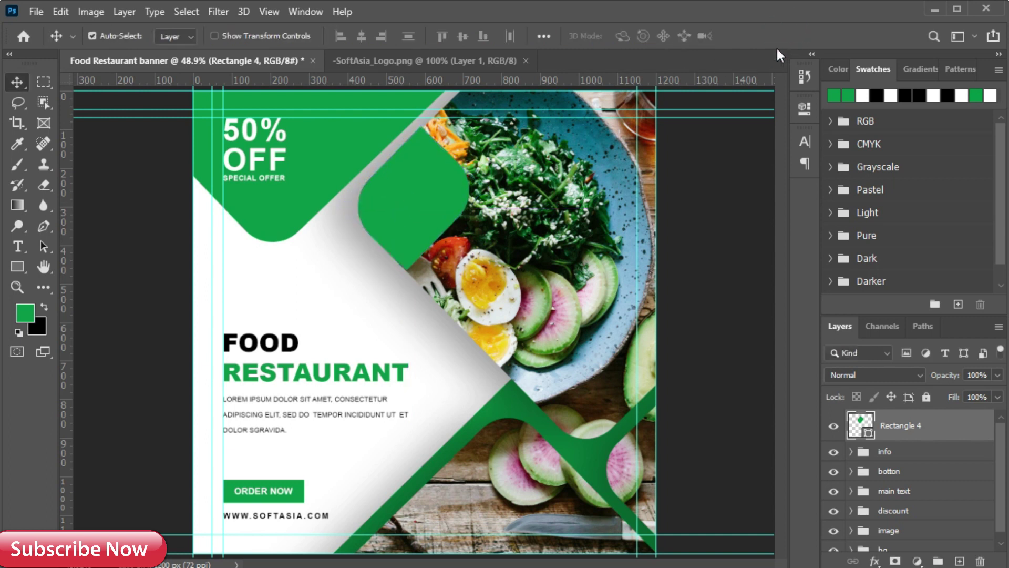
Bring the logo from SoftAsia_Logo.png into the banner and fill it with white (ffffff)
click(420, 62)
drag(363, 300, 341, 299)
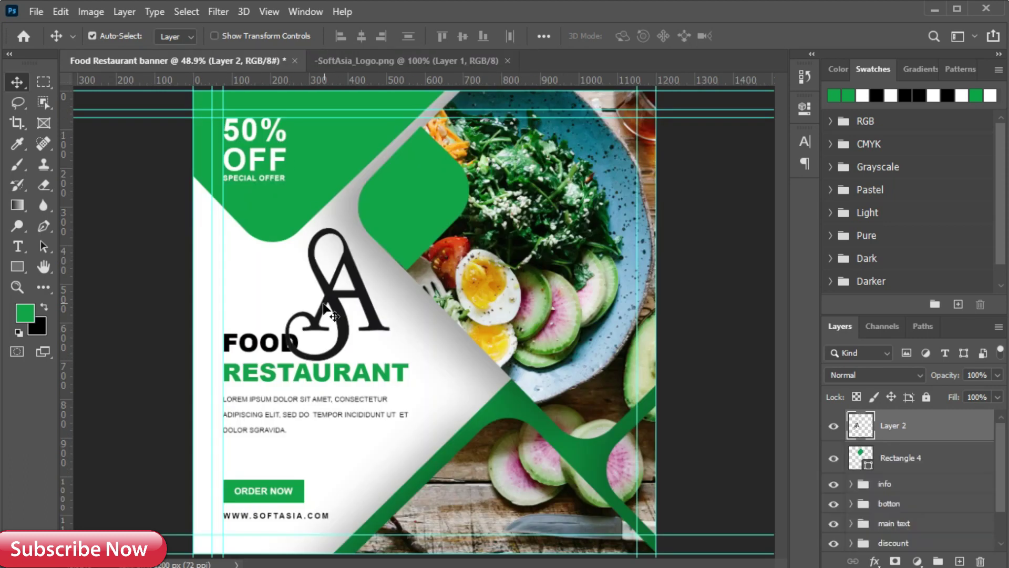
click(35, 325)
text(ffffff)
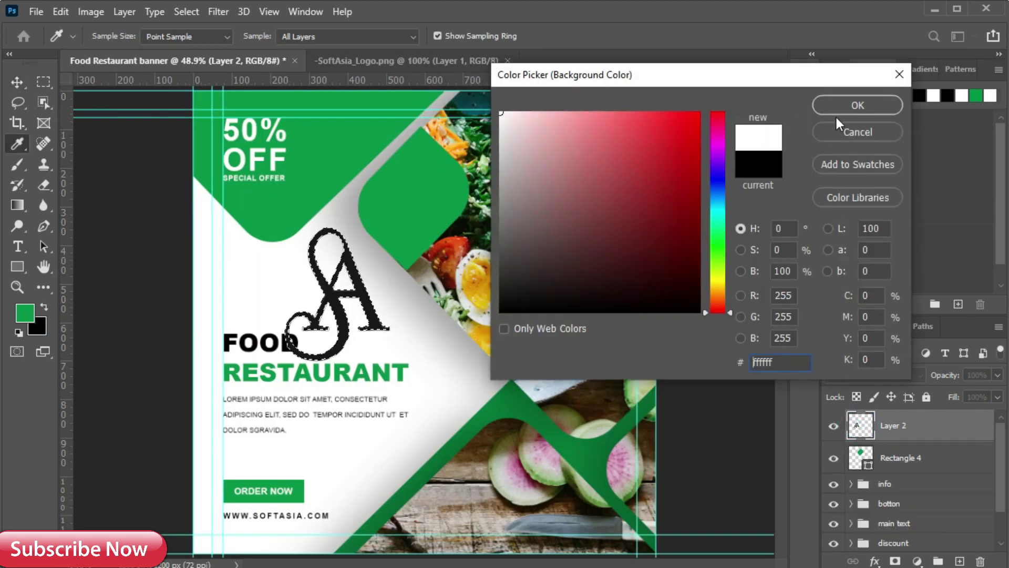
click(857, 104)
click(43, 305)
key(alt+BackSpace)
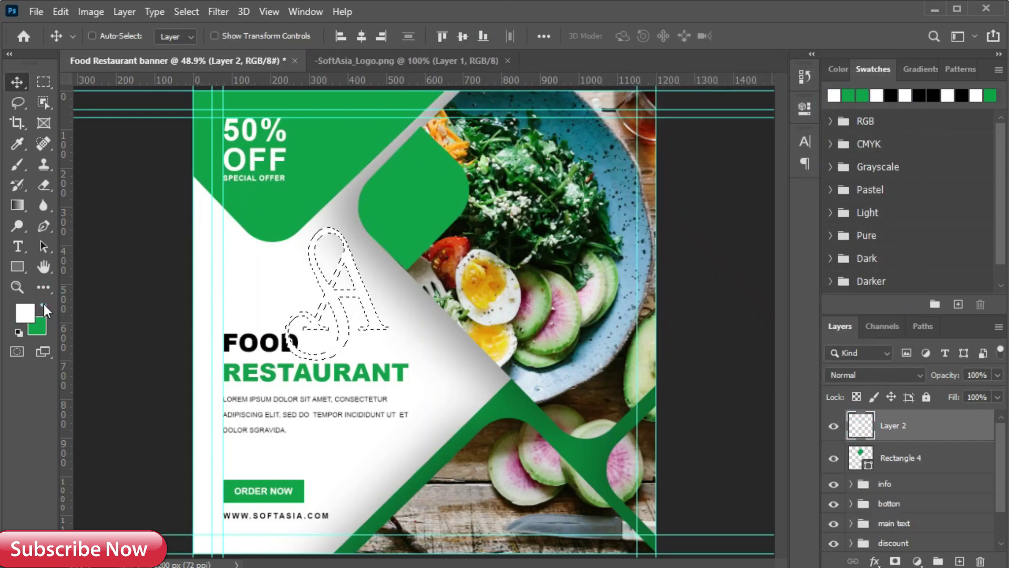
key(ctrl+d)
Convert the logo layer to a smart object and scale it down onto the green leaf shape
right_click(923, 426)
click(746, 217)
key(ctrl+t)
drag(338, 300, 408, 193)
drag(457, 126, 420, 176)
drag(385, 214, 411, 194)
drag(446, 157, 435, 171)
drag(414, 209, 420, 191)
click(756, 36)
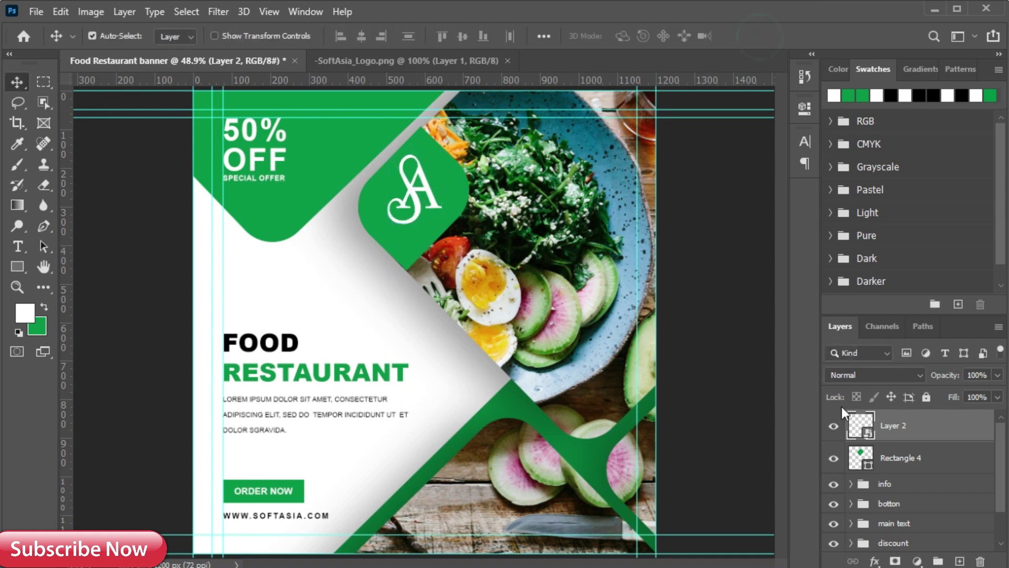
Center the logo horizontally and vertically on the green leaf shape
ctrl+click(855, 463)
click(459, 37)
click(363, 38)
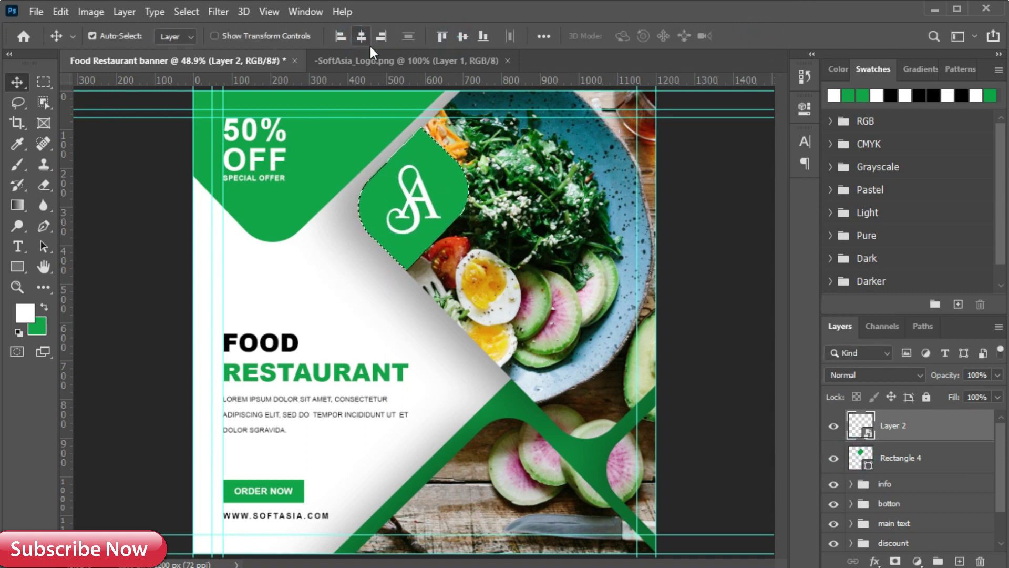
key(ctrl+d)
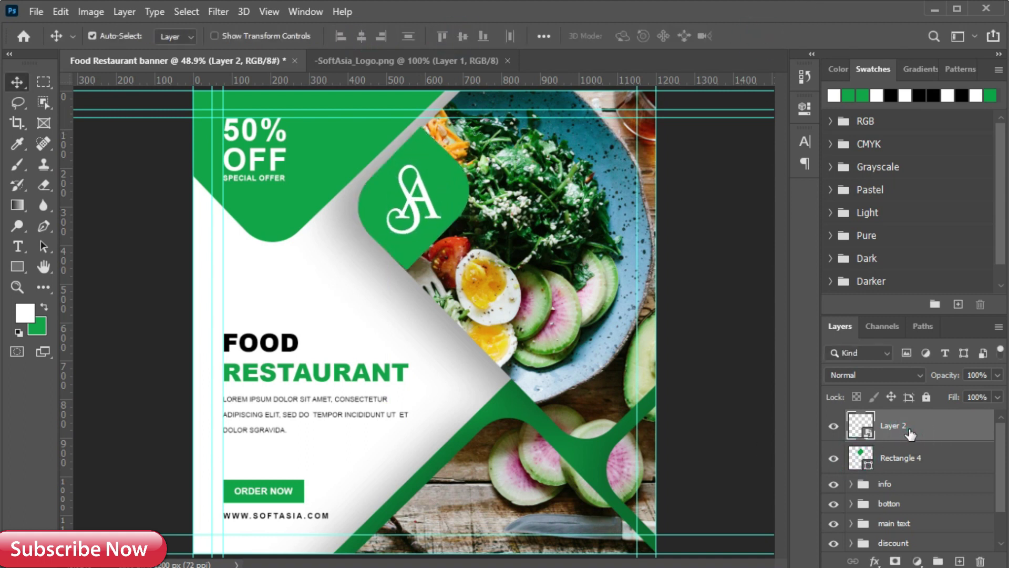
Group the logo and its green leaf shape and name the group "logo"
ctrl+click(919, 466)
key(ctrl+g)
double_click(891, 419)
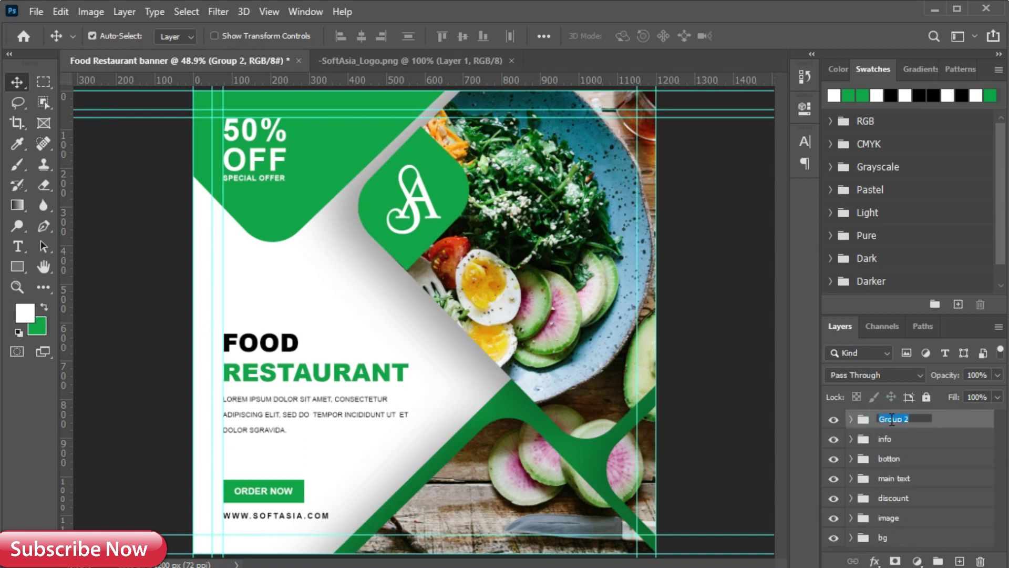
text(logo)
key(Return)
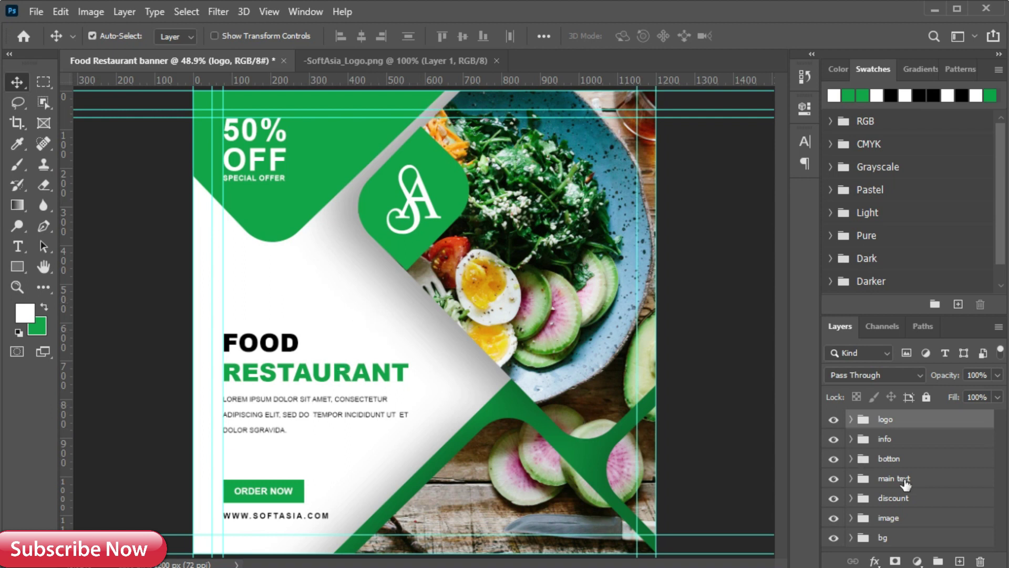
Combine all groups from logo to bg into one group named "banner 01"
shift+click(895, 539)
key(ctrl+g)
double_click(892, 419)
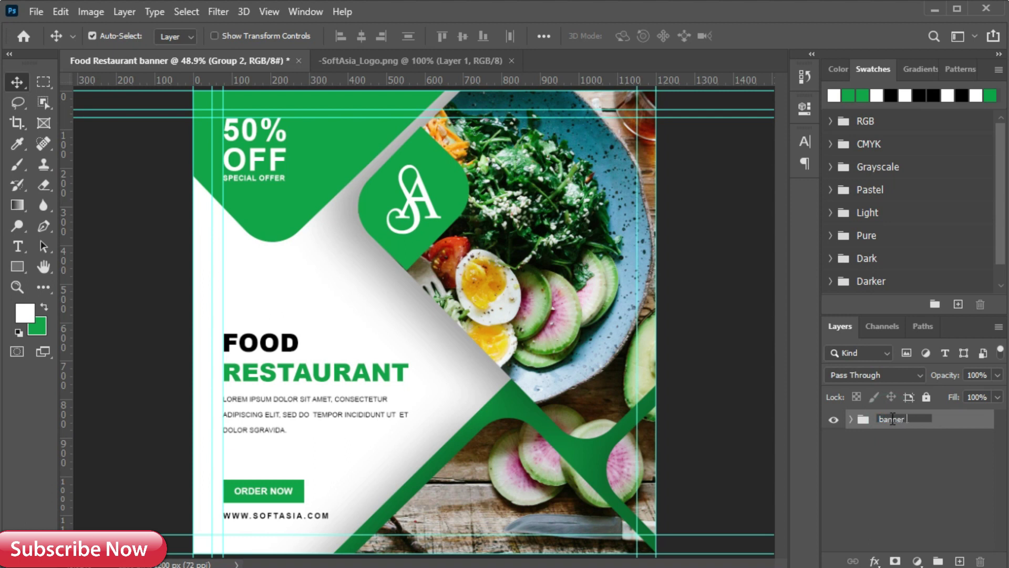
text(banner 01)
key(Return)
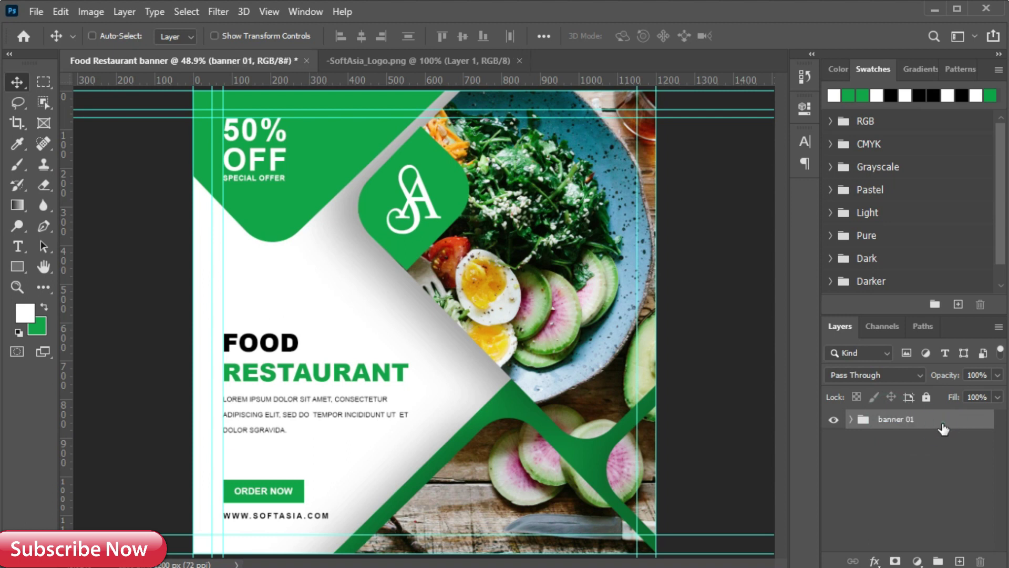
Duplicate the banner 01 group, hide the original and expand the copy
key(ctrl+j)
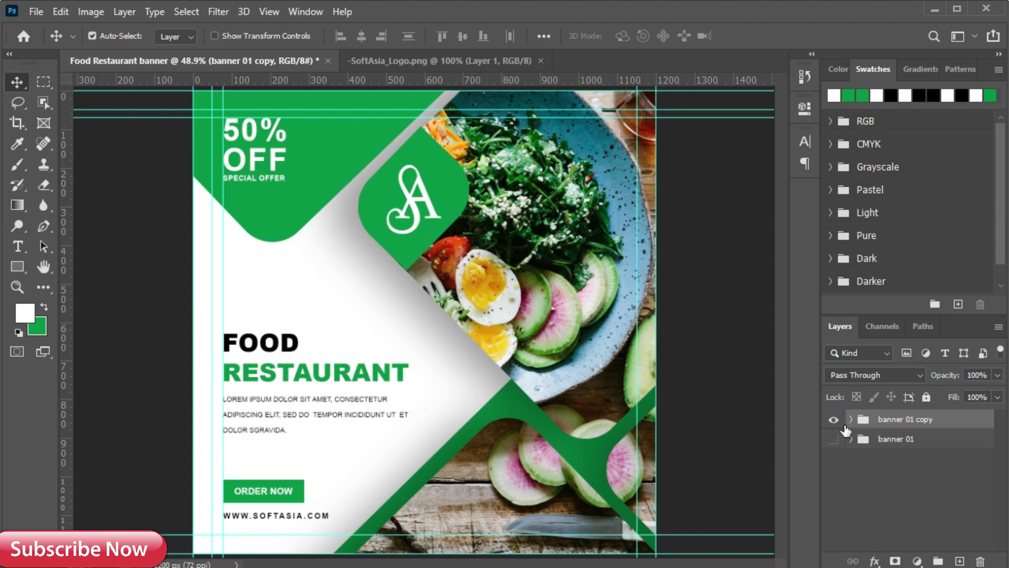
click(850, 419)
scroll(890, 451, down, 1)
Hide the green shape behind the lower photo frames in the copied bg group
click(889, 507)
click(893, 521)
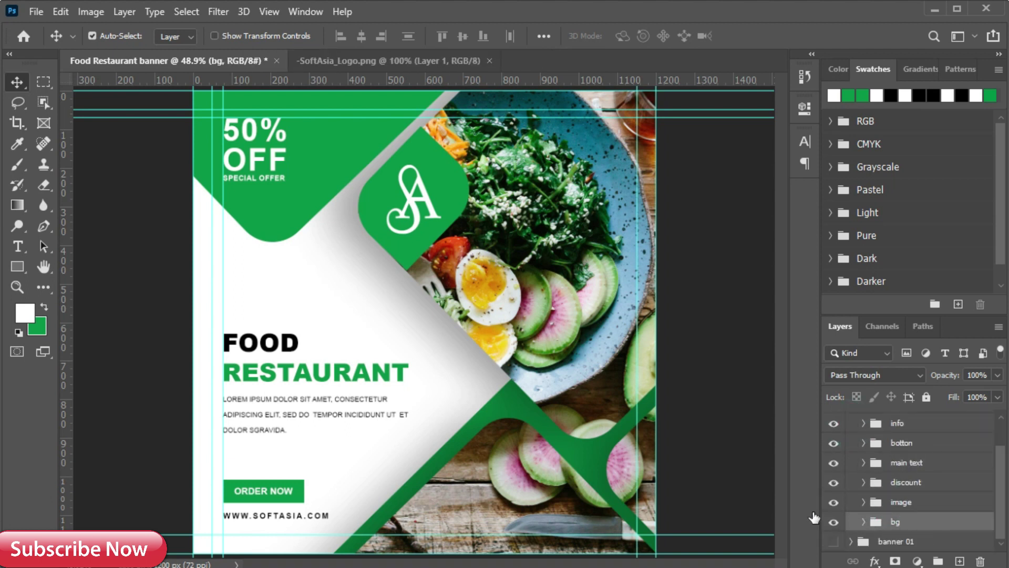
click(418, 474)
click(834, 532)
click(862, 507)
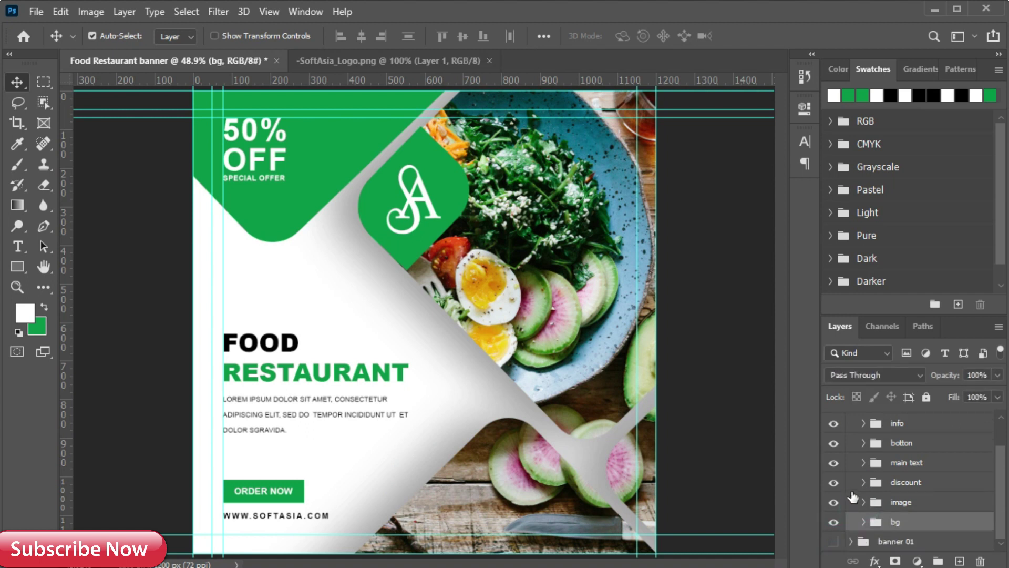
Move the Rectangle 2 copy 2 layer out of Group 1 to above the image group
click(857, 501)
click(863, 501)
scroll(872, 510, down, 2)
click(874, 503)
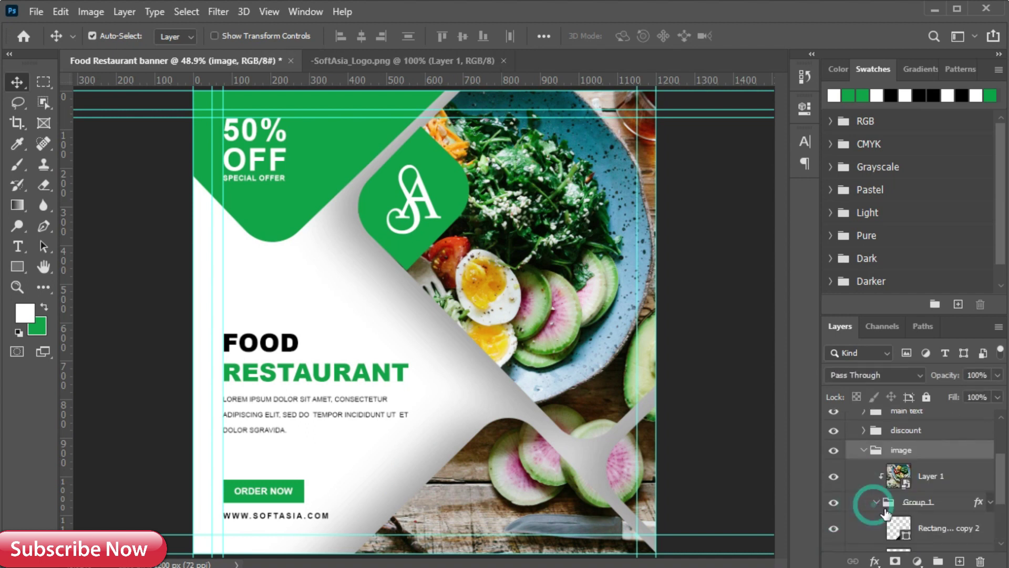
scroll(886, 514, down, 3)
click(835, 532)
click(835, 532)
drag(938, 476, 872, 436)
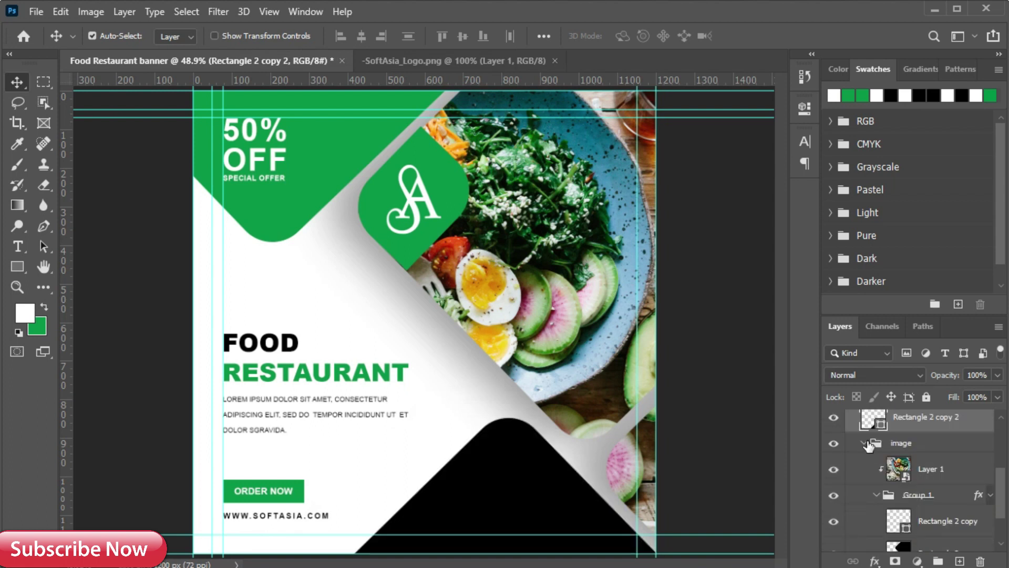
click(875, 495)
click(878, 450)
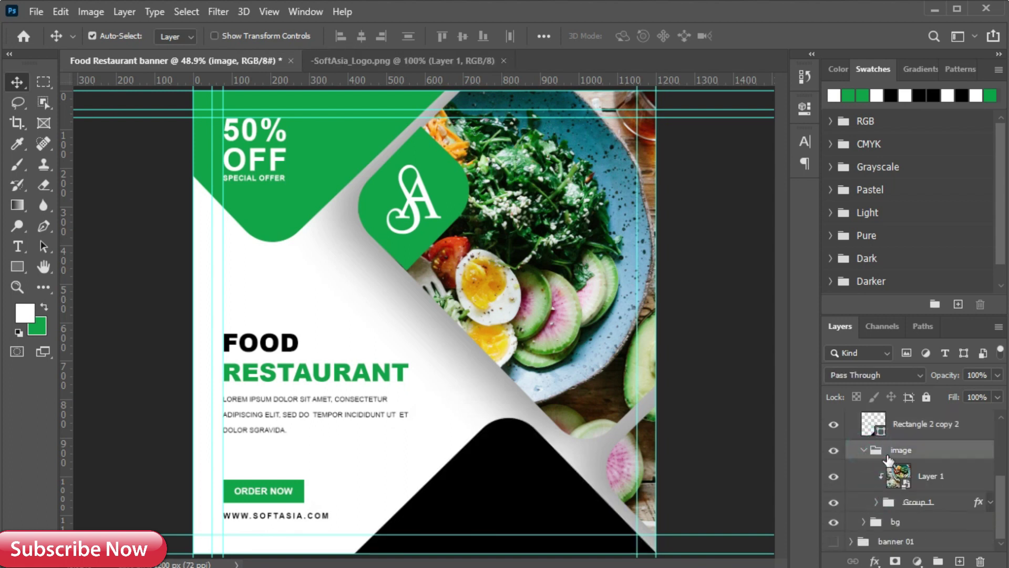
click(864, 450)
Move the black shape up along the banner's right edge and shift the Group 1 photo frames toward the banner's left
drag(602, 495, 634, 274)
click(918, 503)
key(ctrl+t)
click(922, 505)
key(ctrl+t)
drag(554, 357, 497, 424)
click(782, 37)
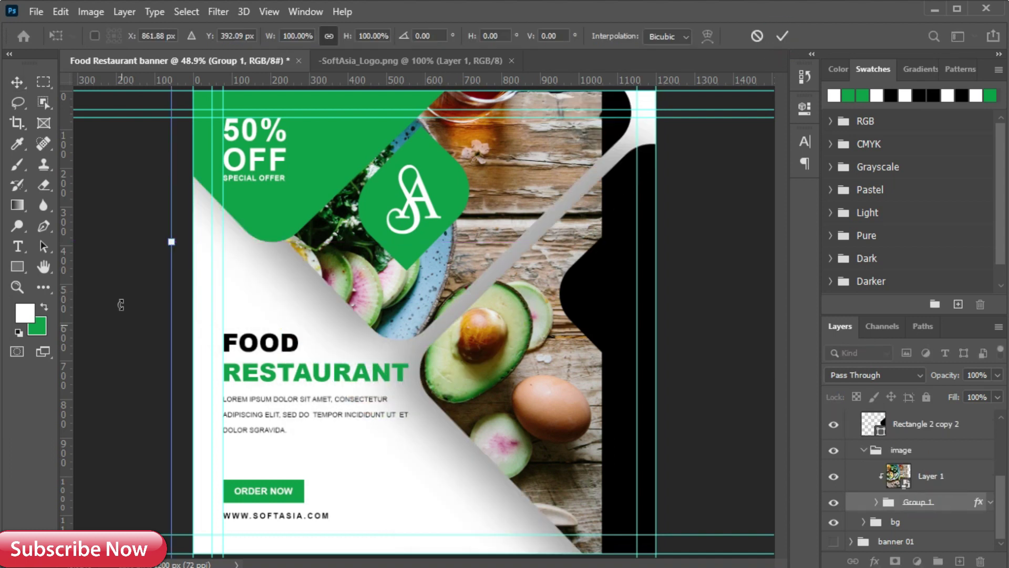
Adjust the size and position of the Group 1 photo frames beside the heading
drag(172, 242, 296, 254)
drag(467, 304, 390, 331)
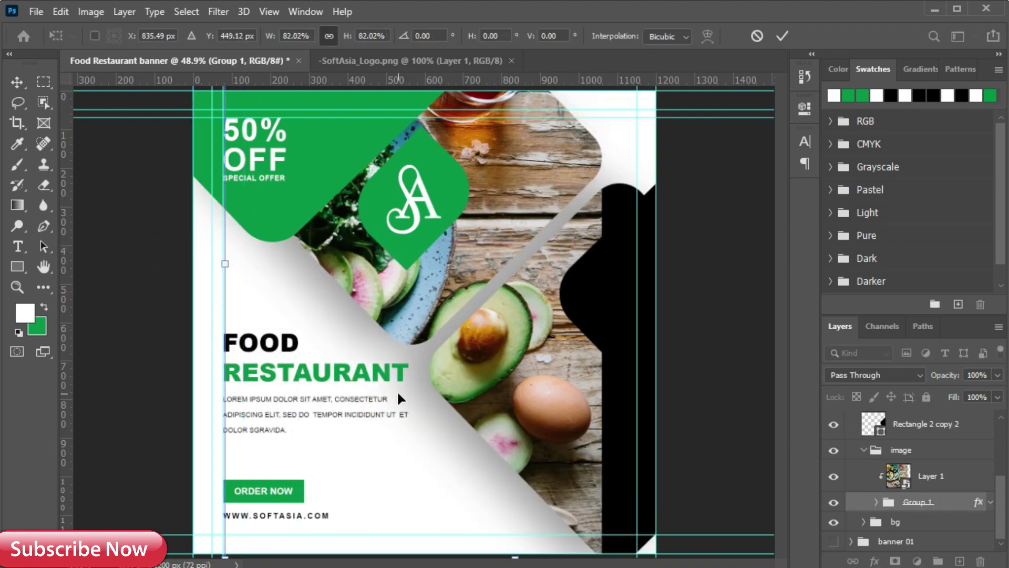
drag(512, 335, 506, 349)
click(782, 36)
Place the black shape above the photo inside the image group and recolor it with the green sampled from the discount shape
drag(904, 431, 901, 463)
double_click(885, 443)
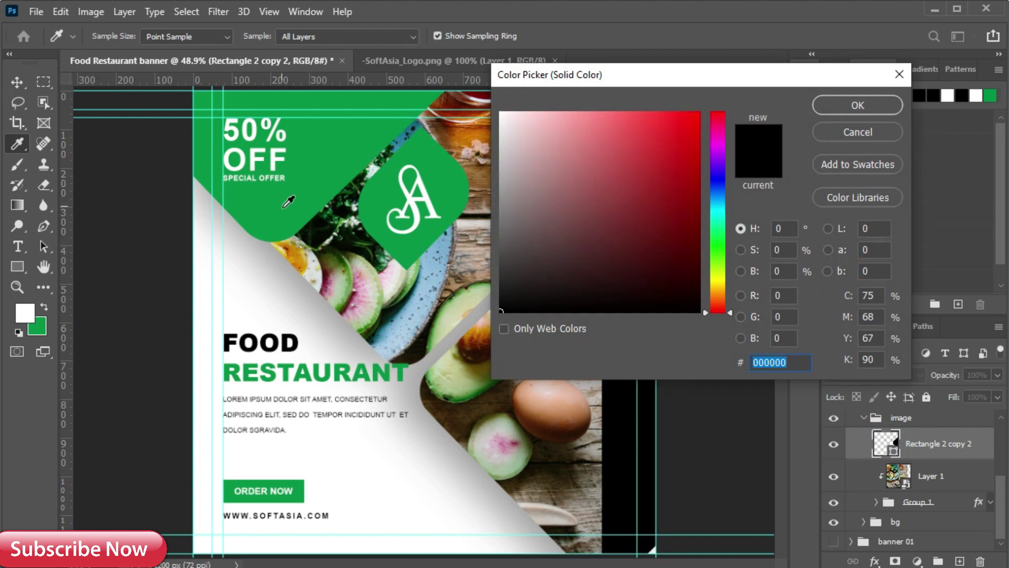
click(288, 202)
click(854, 106)
Place the recolored green shape in the banner's upper-right corner and collapse the expanded groups
drag(583, 446, 630, 149)
drag(621, 150, 619, 150)
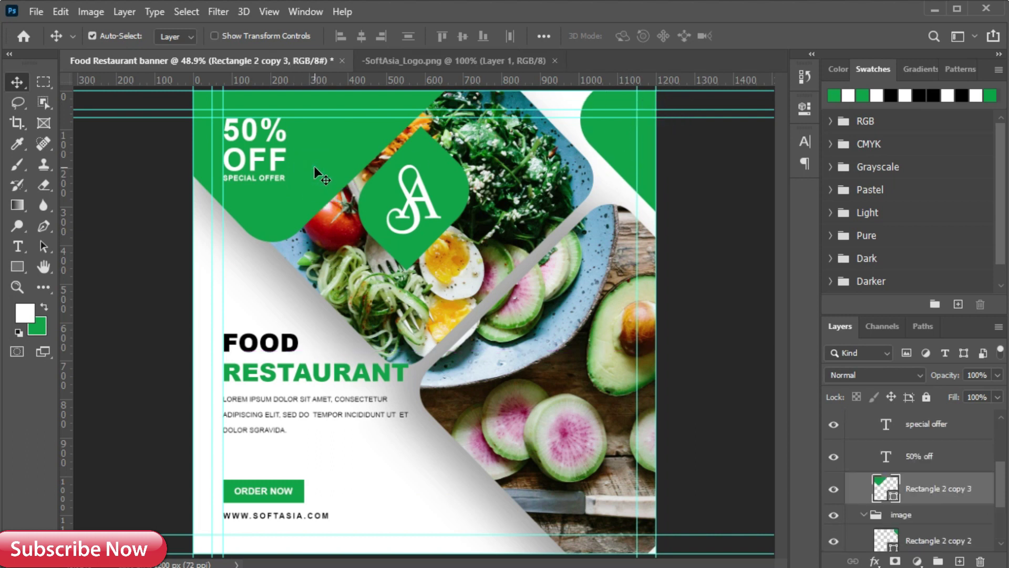
click(864, 517)
scroll(864, 504, up, 2)
click(864, 463)
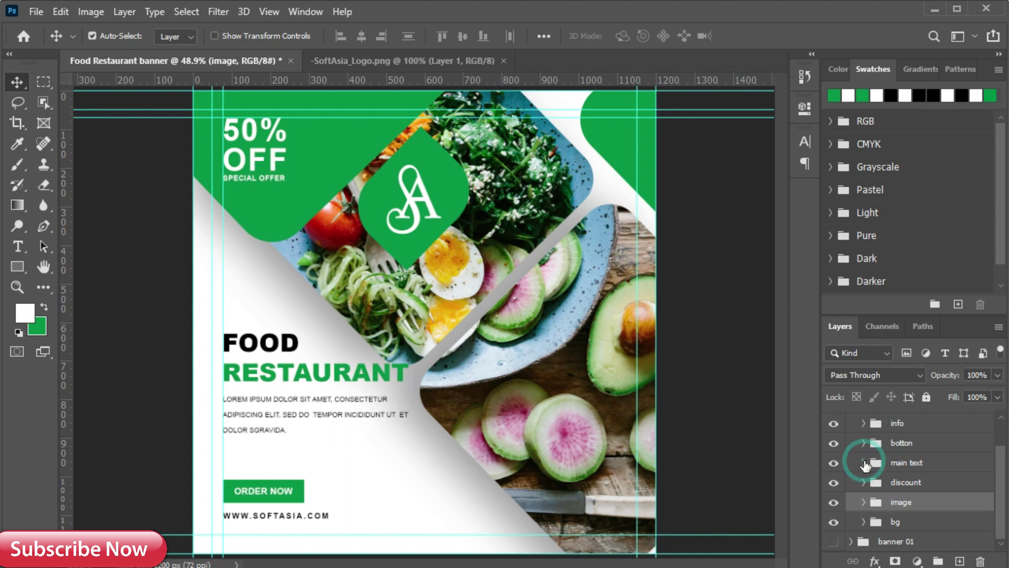
Move the discount group to the banner's lower-right corner and rotate it
click(902, 482)
key(ctrl+t)
drag(359, 248, 609, 490)
scroll(560, 384, down, 2)
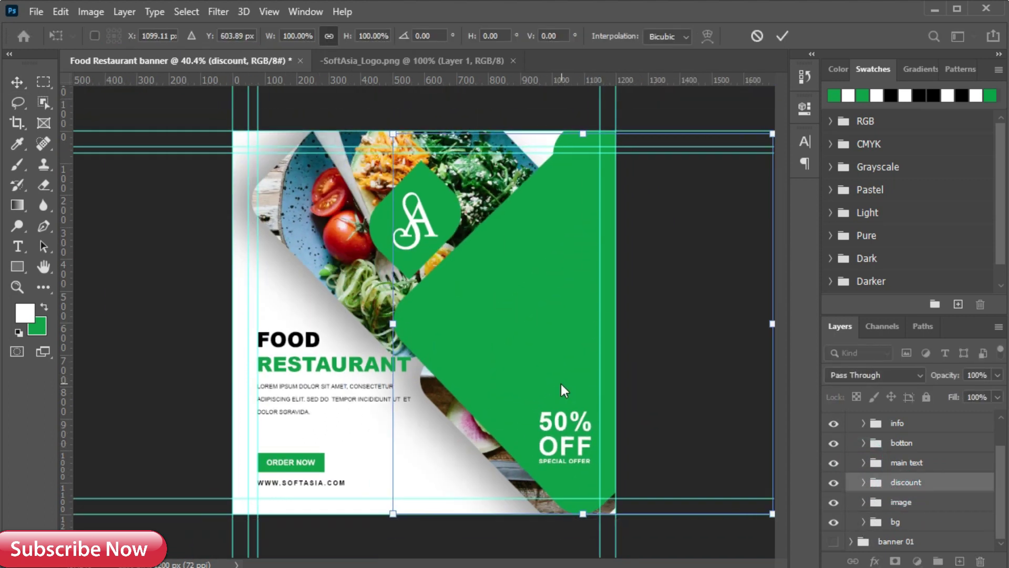
drag(494, 362, 394, 491)
drag(475, 401, 484, 561)
drag(706, 413, 776, 465)
drag(500, 500, 520, 486)
click(783, 37)
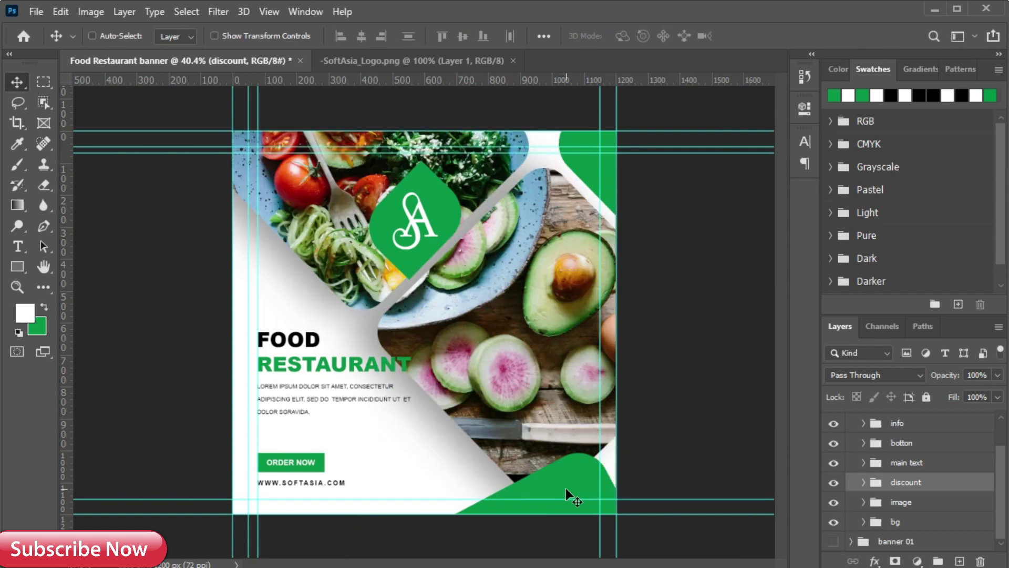
Fine-tune the discount group's rotation and position so its edge runs diagonally across the lower-right corner
key(ctrl+t)
drag(737, 426, 581, 421)
drag(726, 350, 735, 348)
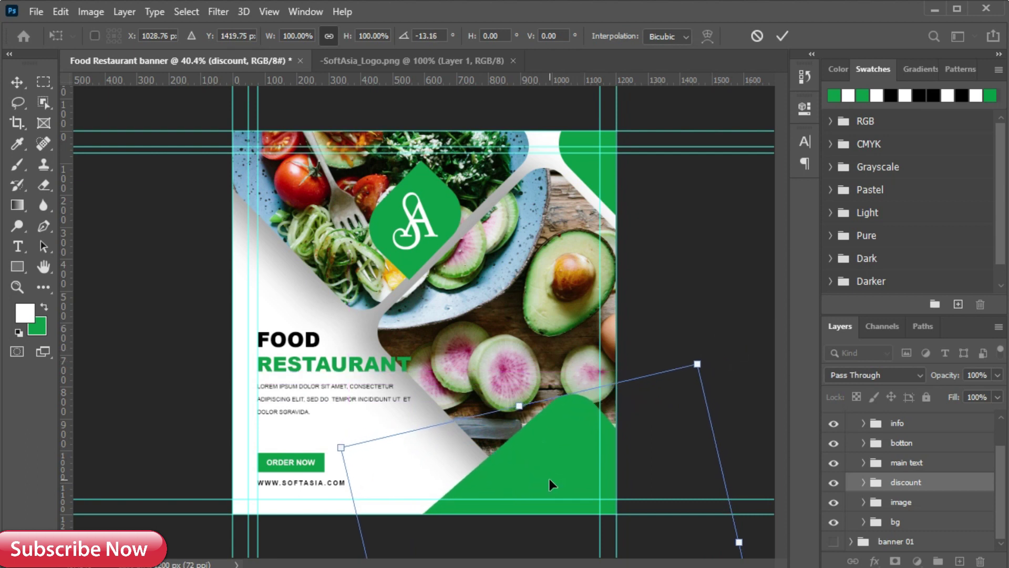
click(782, 37)
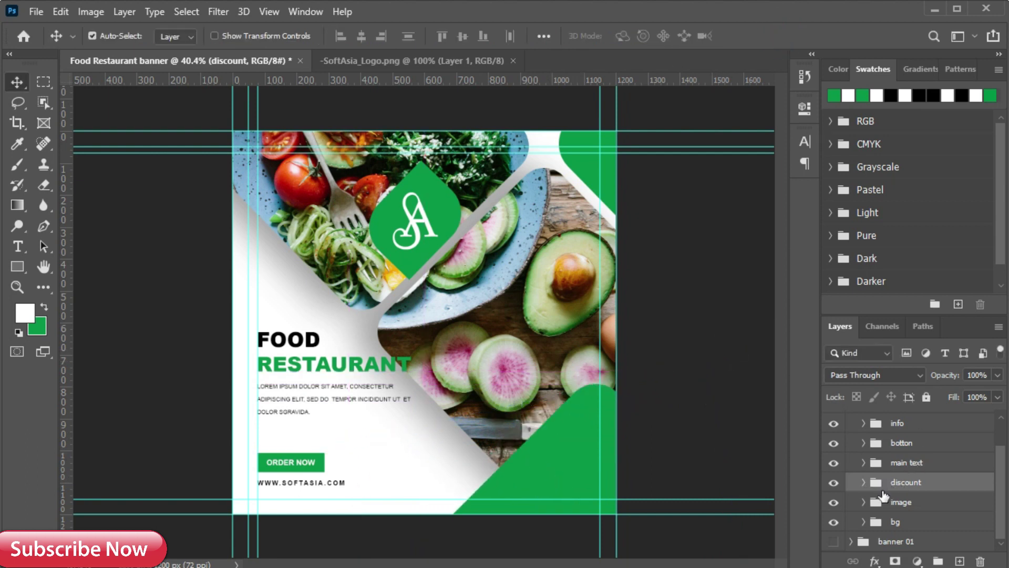
Move the 50% OFF and SPECIAL OFFER text onto the lower-right green corner shape and enlarge it to about 114%
click(863, 482)
click(893, 507)
ctrl+click(909, 499)
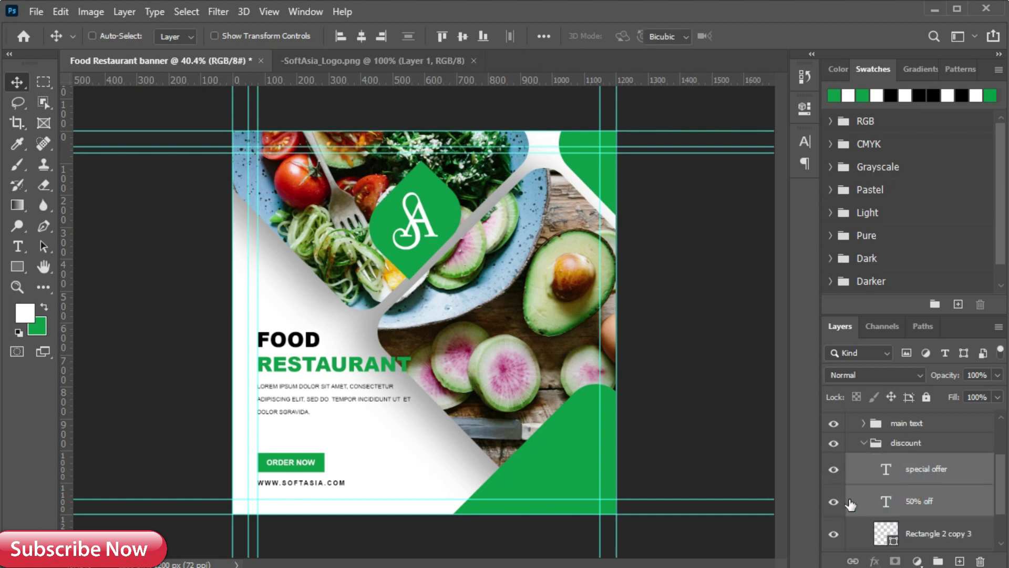
key(ctrl+t)
drag(520, 546, 543, 417)
scroll(525, 442, up, 1)
scroll(527, 444, up, 5)
mouse_move(500, 376)
mouse_down()
mouse_move(499, 332)
mouse_move(487, 370)
mouse_up()
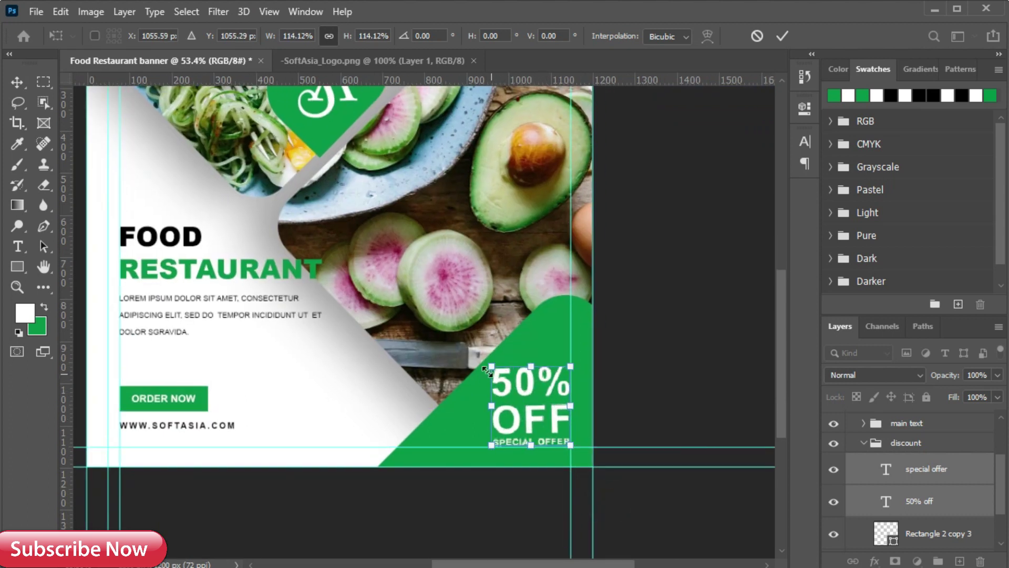
key(Down)
key(Down)
key(Down)
key(Down)
key(Down)
key(Up)
key(Up)
key(Up)
click(780, 36)
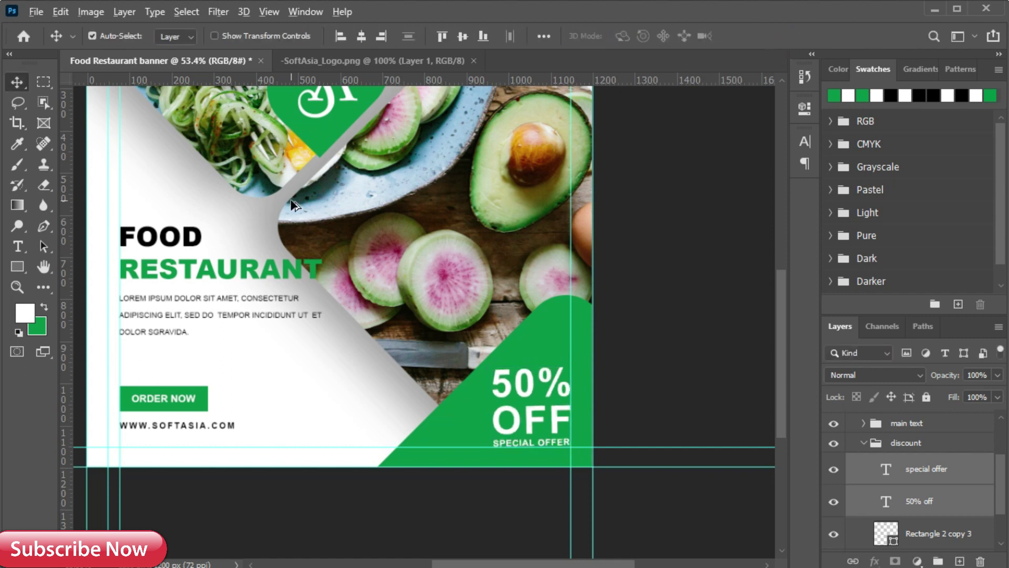
Scale the food photo down to about 29% and reposition it so the whole plate fills the two diagonal frames
key(ctrl+0)
mouse_move(474, 290)
mouse_down()
mouse_move(462, 295)
mouse_move(504, 315)
mouse_move(479, 313)
mouse_move(464, 294)
mouse_up()
key(ctrl+t)
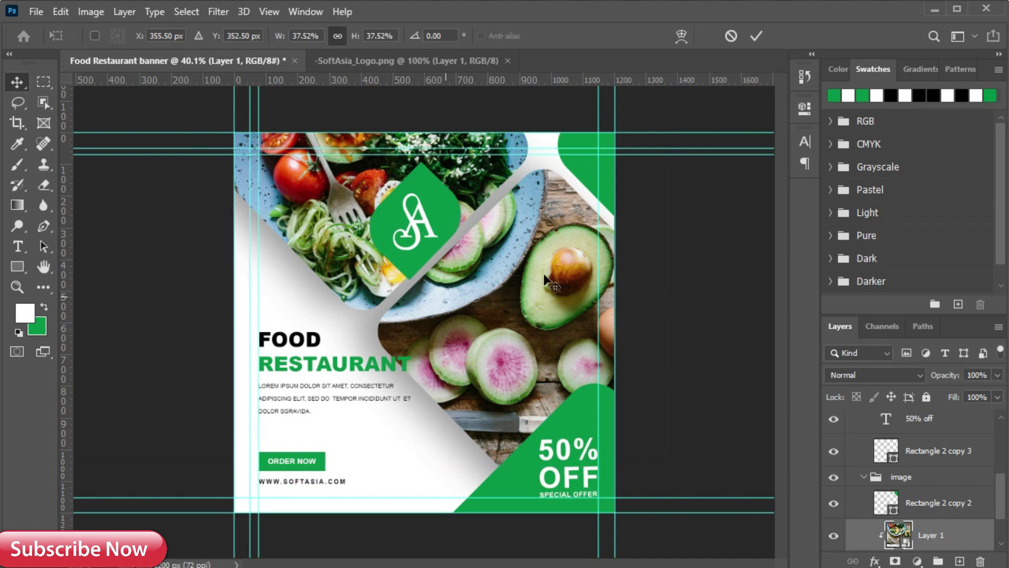
drag(683, 244, 612, 310)
drag(733, 291, 689, 291)
mouse_move(577, 334)
mouse_down()
mouse_move(551, 344)
mouse_move(565, 338)
mouse_up()
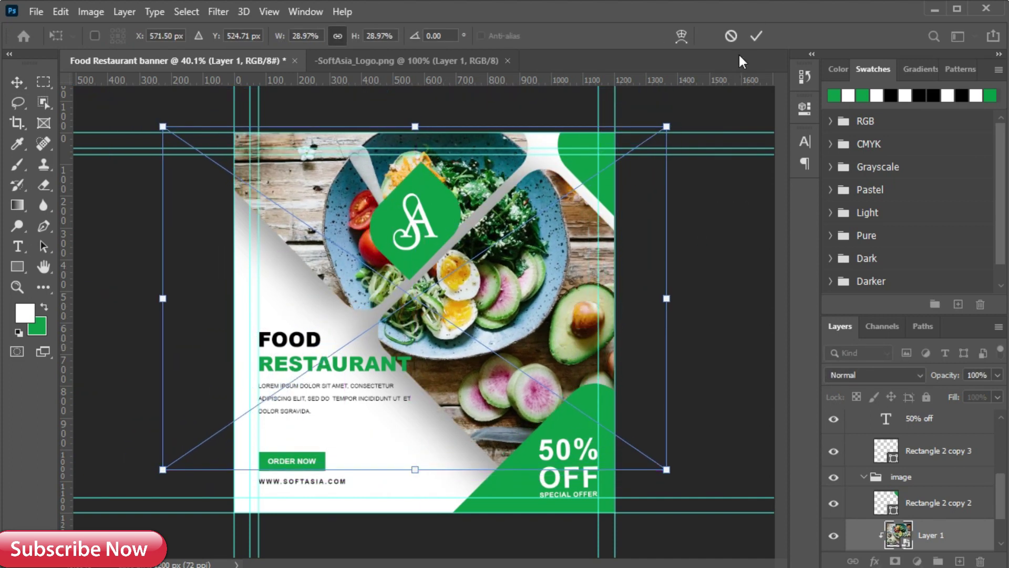
click(756, 36)
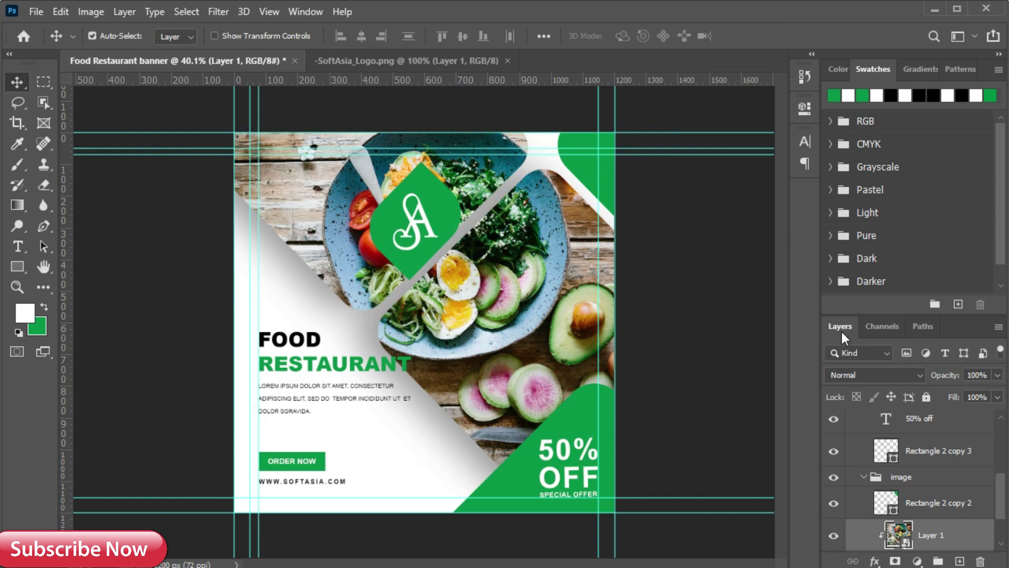
Scale the main text group to about 93% and move it down toward the banner's outer left guide
click(864, 477)
click(905, 462)
key(ctrl+t)
drag(414, 329, 406, 335)
key(shift+Down)
key(shift+Down)
key(shift+Down)
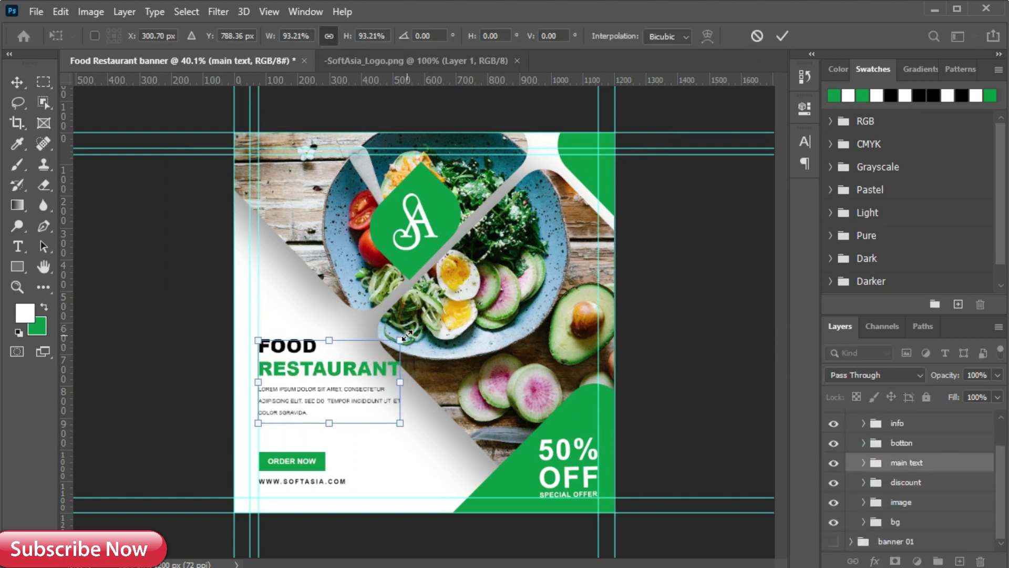
scroll(251, 397, up, 3)
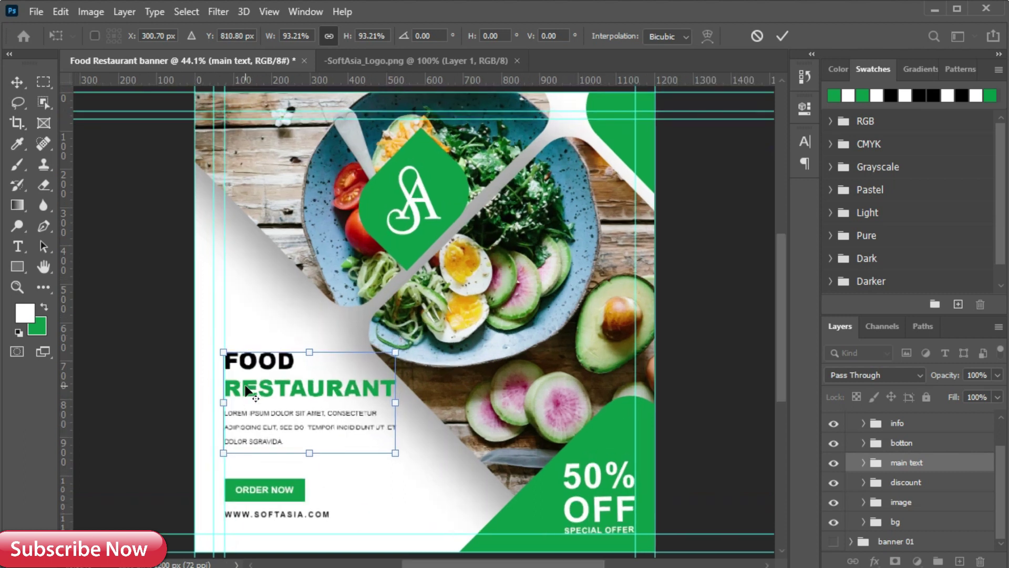
mouse_move(260, 398)
mouse_down()
mouse_move(249, 397)
mouse_move(245, 418)
mouse_move(249, 406)
mouse_up()
click(782, 37)
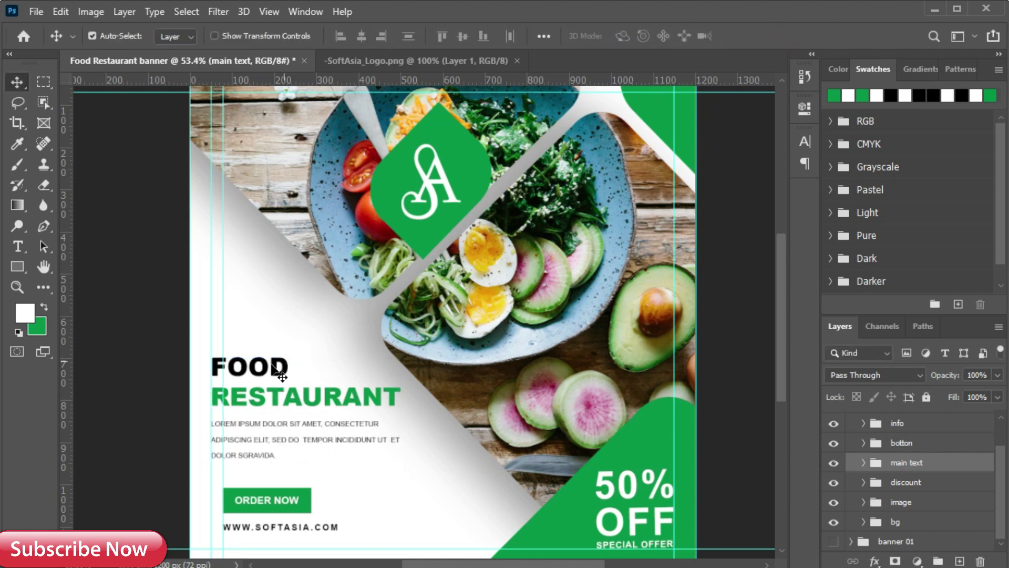
Shift the main text group slightly up and to the left
scroll(253, 383, down, 3)
scroll(254, 383, up, 3)
key(ctrl+t)
drag(256, 385, 250, 375)
click(782, 37)
Shift the image group slightly up and to the right to clear space beside the headline
click(915, 506)
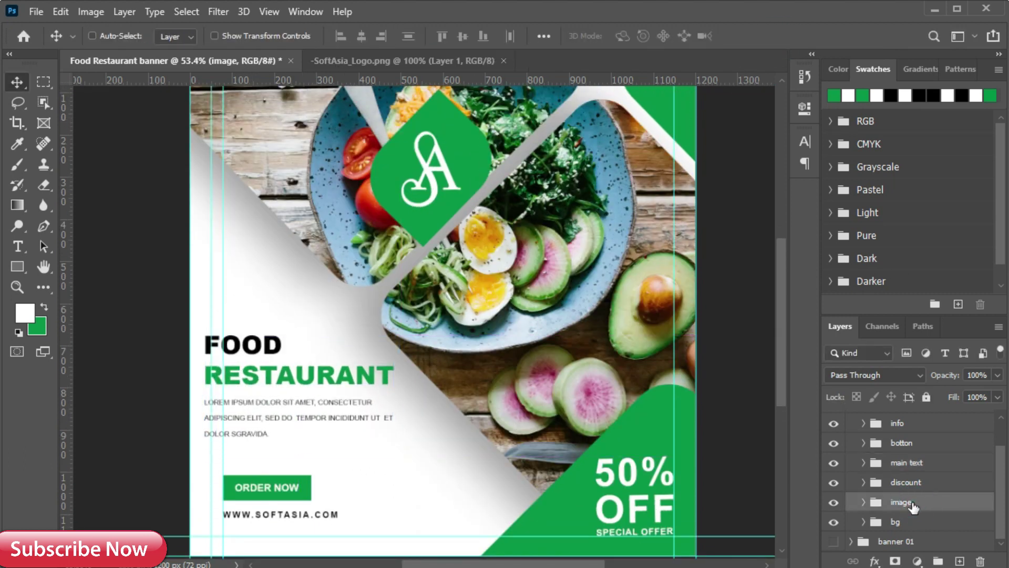
key(ctrl+t)
drag(434, 344, 447, 332)
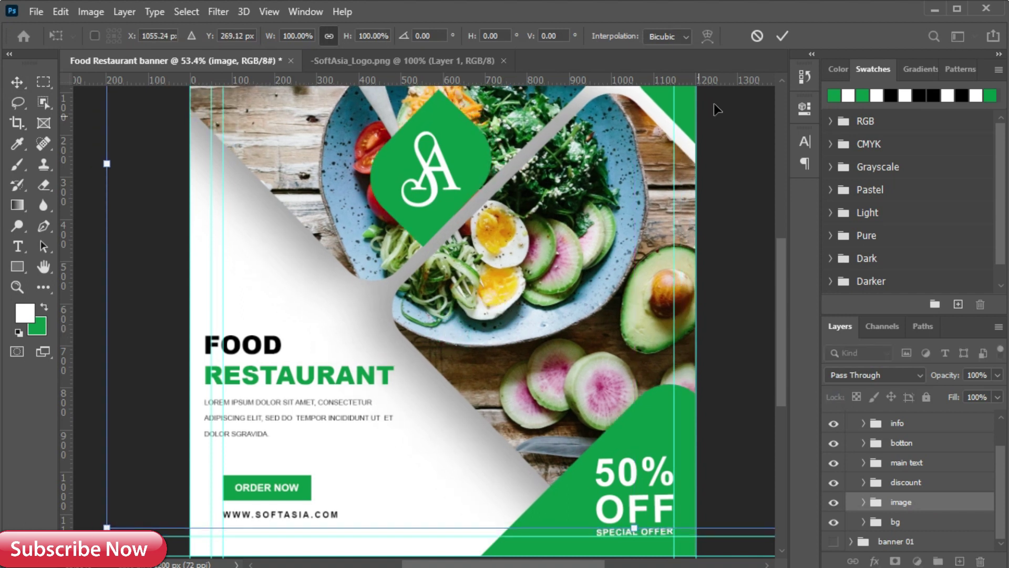
click(781, 36)
Move the info and botton groups together down and left so they align with the outer left and bottom guides
click(901, 443)
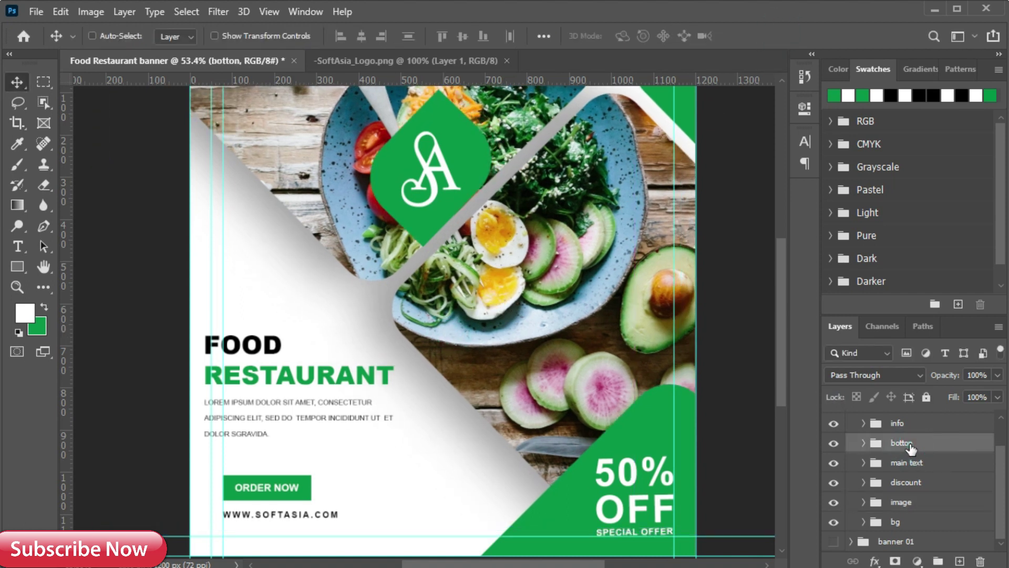
key(ctrl+t)
click(907, 423)
shift+click(904, 444)
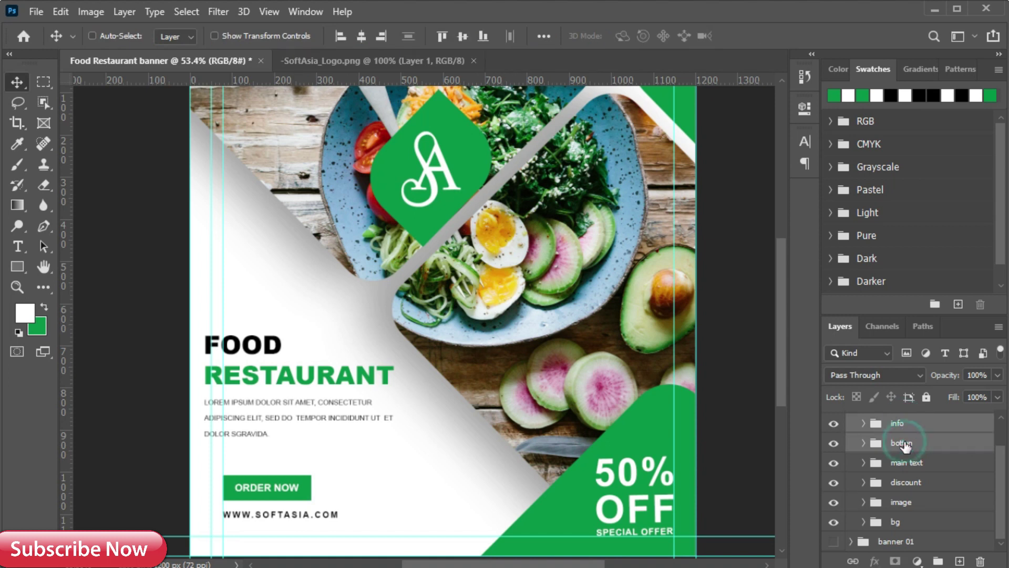
key(ctrl+t)
drag(252, 505, 238, 517)
click(782, 36)
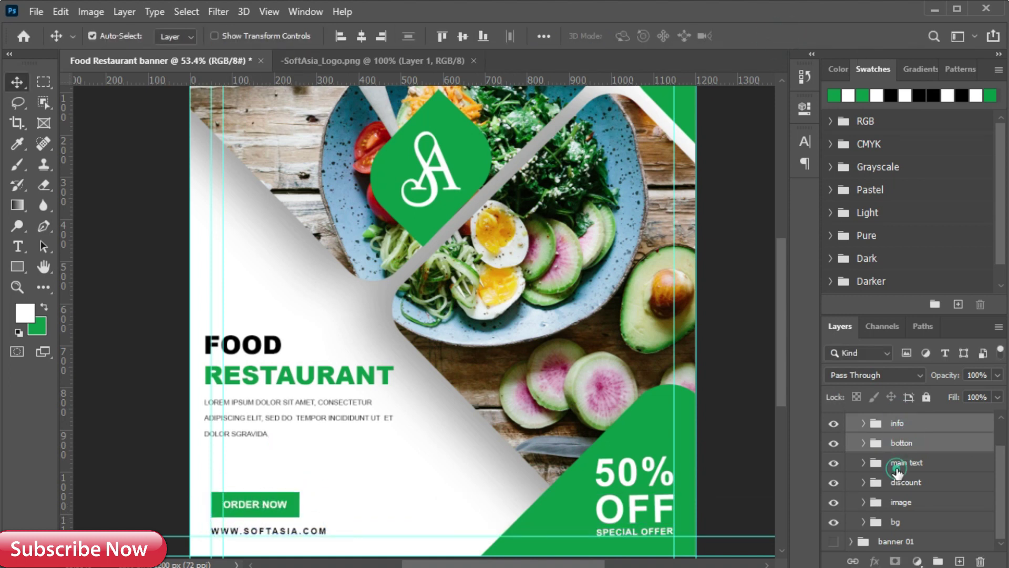
Enlarge the main text group to about 107% and align it with the outer left guide above the order button
click(903, 462)
key(ctrl+t)
drag(392, 446, 406, 453)
mouse_move(266, 403)
mouse_down()
mouse_move(263, 421)
mouse_move(272, 421)
mouse_up()
click(782, 36)
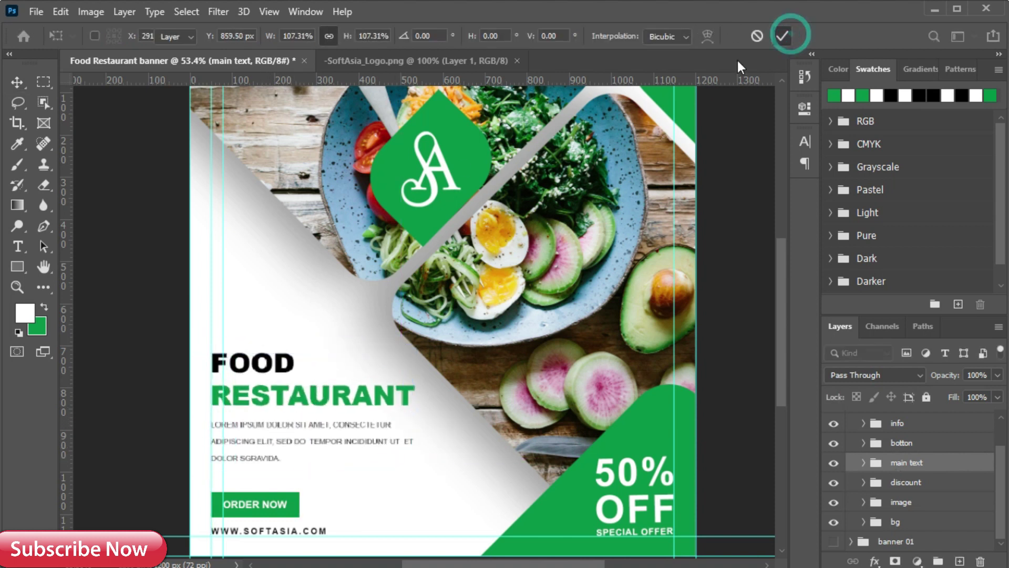
Move the logo group into the banner's upper-left corner and enlarge it to about 114%
key(ctrl+0)
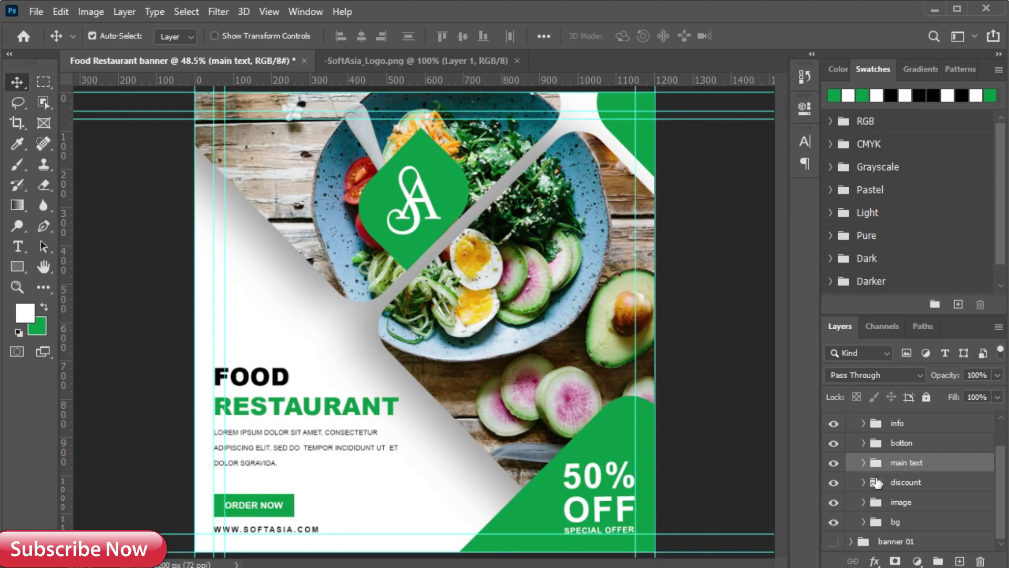
scroll(895, 426, up, 1)
click(896, 439)
key(ctrl+t)
drag(392, 221, 231, 138)
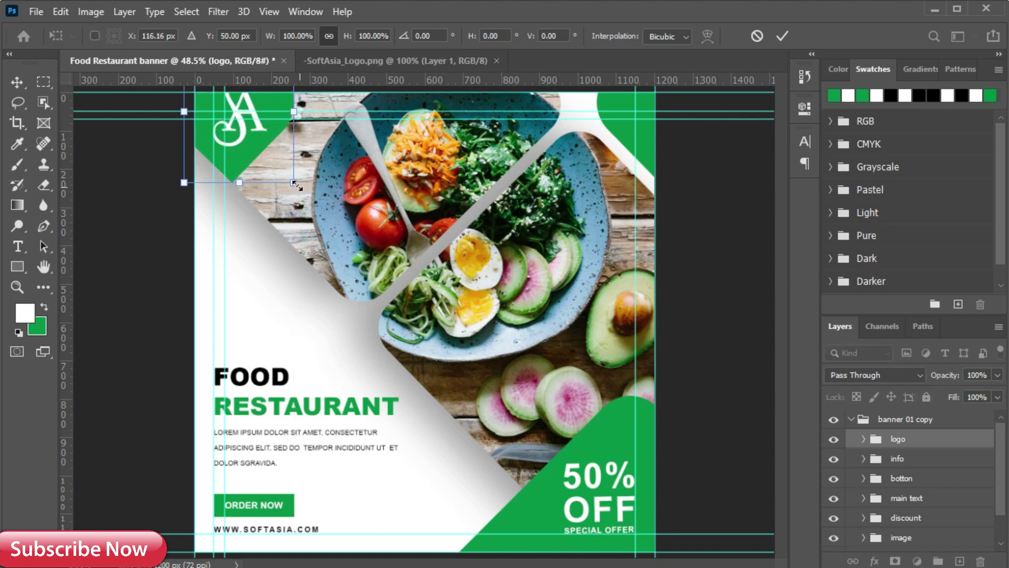
drag(298, 186, 312, 205)
mouse_move(238, 160)
mouse_down()
mouse_move(248, 160)
mouse_move(241, 154)
mouse_up()
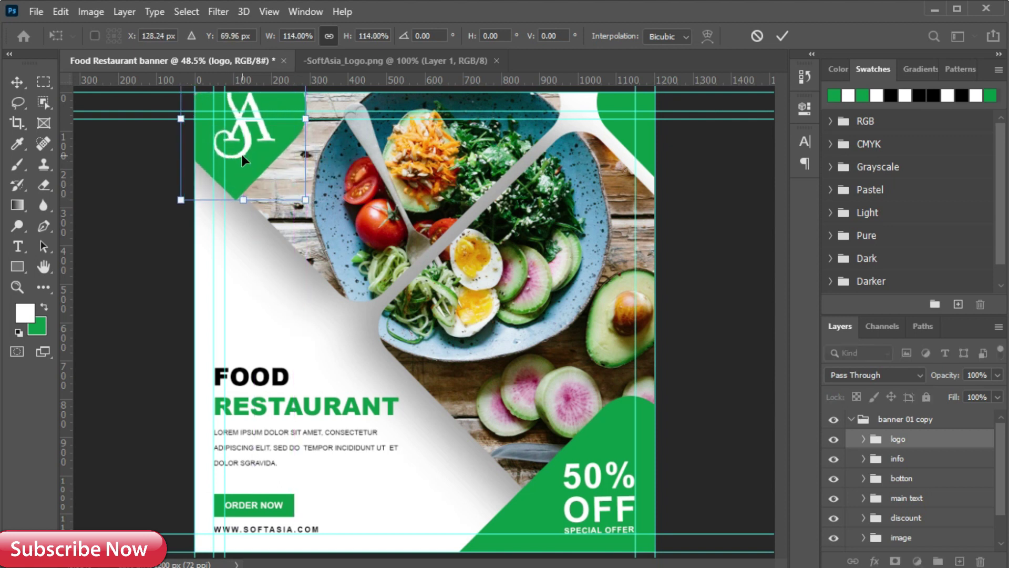
click(782, 36)
Rotate and enlarge the green shape behind the logo so it fills the banner's upper-left corner
click(863, 438)
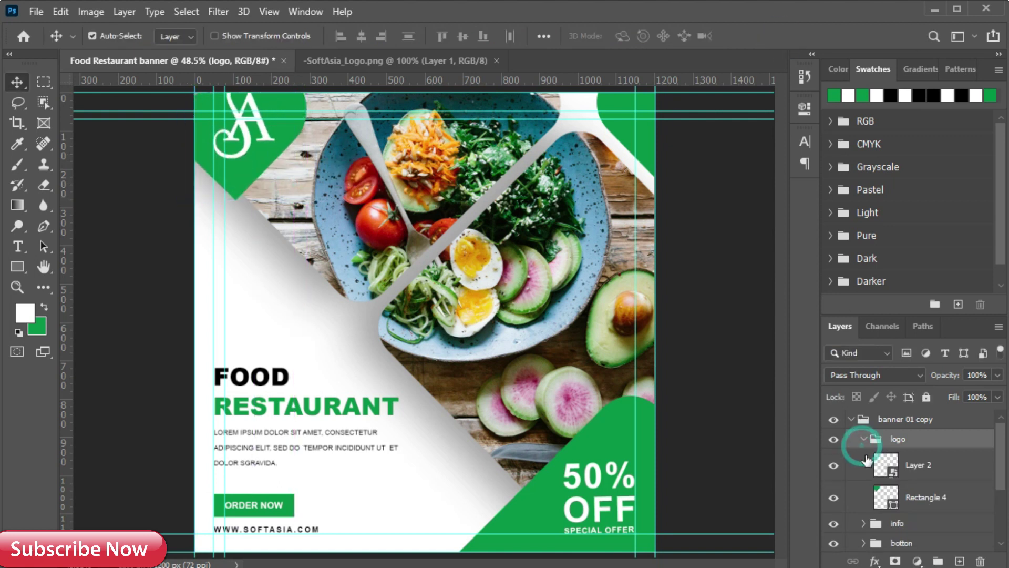
click(880, 498)
key(ctrl+t)
drag(312, 203, 239, 223)
drag(143, 138, 88, 158)
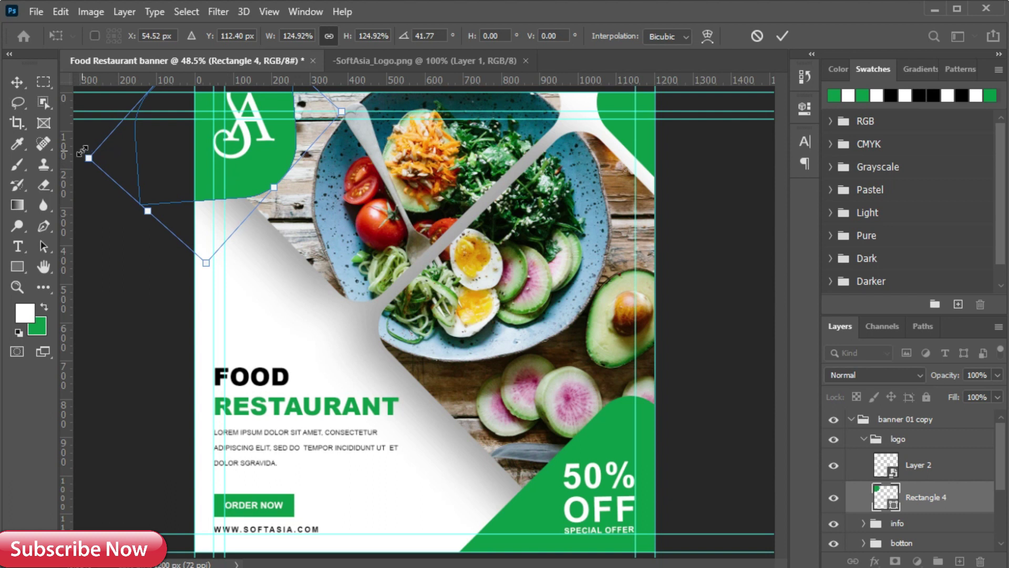
drag(173, 272, 244, 154)
click(782, 36)
Scale the white logo to about 48%, align it with the outer margin guides, and remove the inner left and top guides
key(ctrl+t)
click(756, 36)
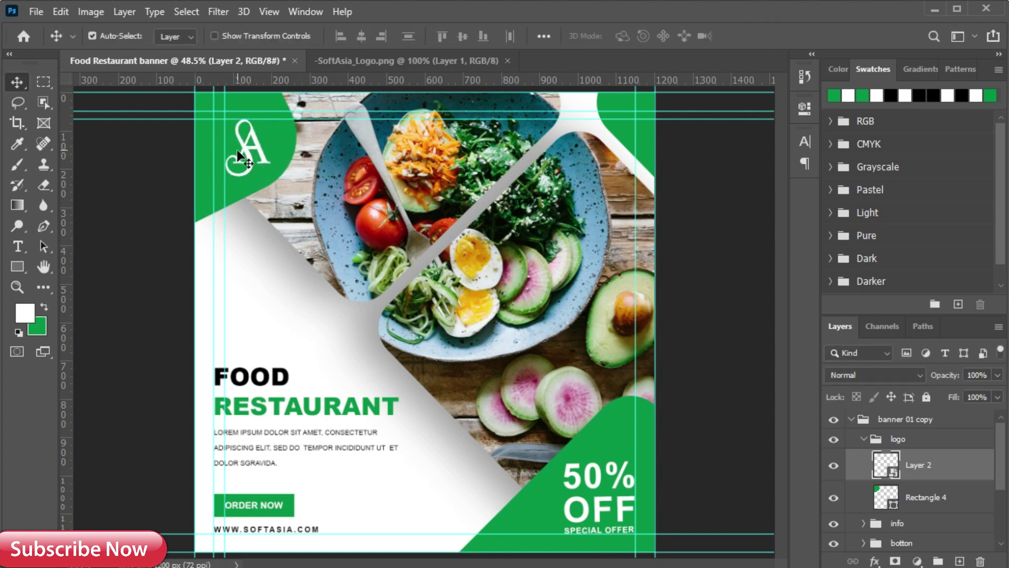
key(ctrl+t)
drag(225, 120, 247, 142)
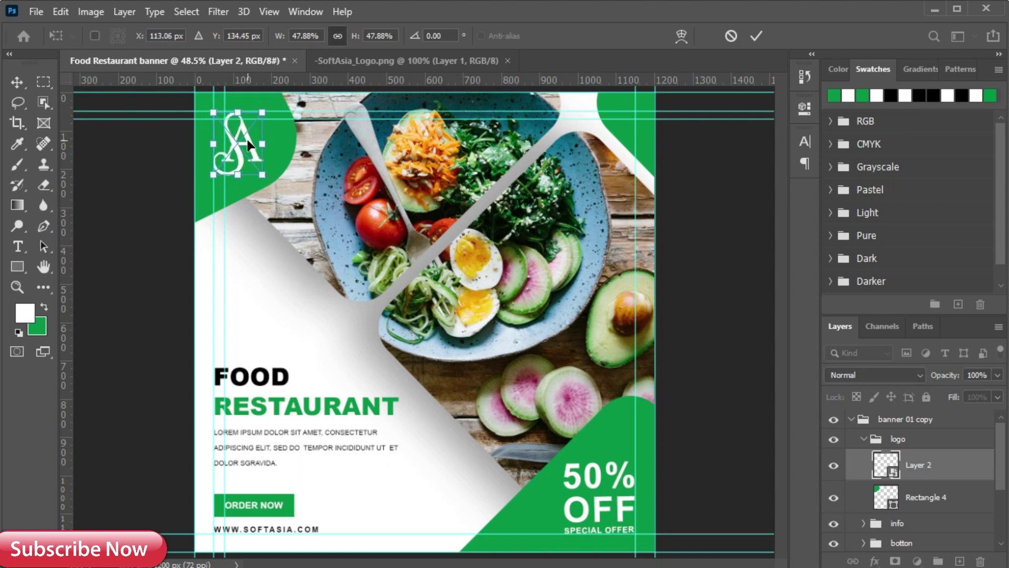
click(757, 36)
drag(163, 120, 163, 79)
drag(224, 148, 65, 149)
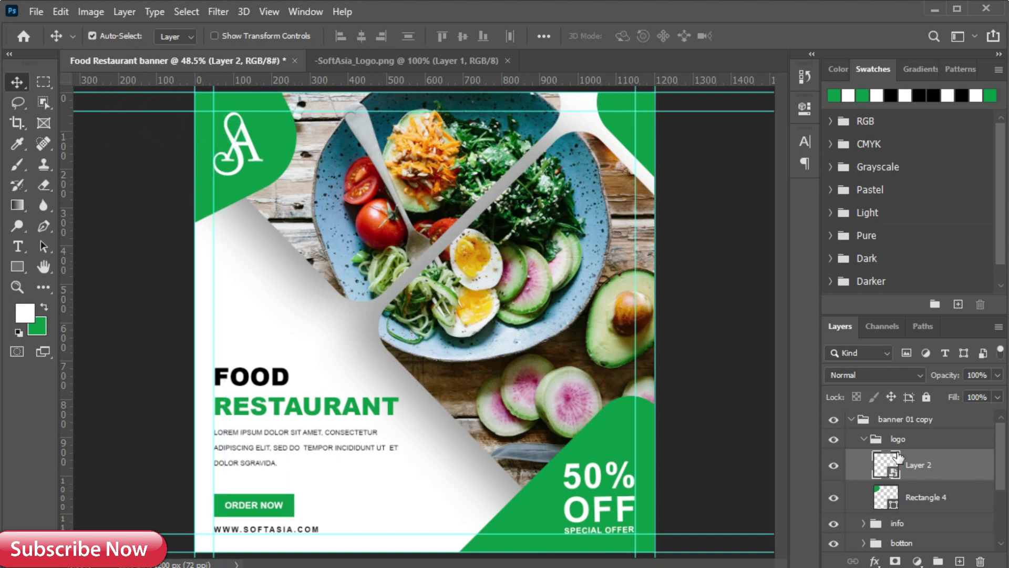
Collapse the logo group and rename the duplicated banner group as banner 02
click(908, 436)
click(862, 439)
click(928, 420)
double_click(937, 419)
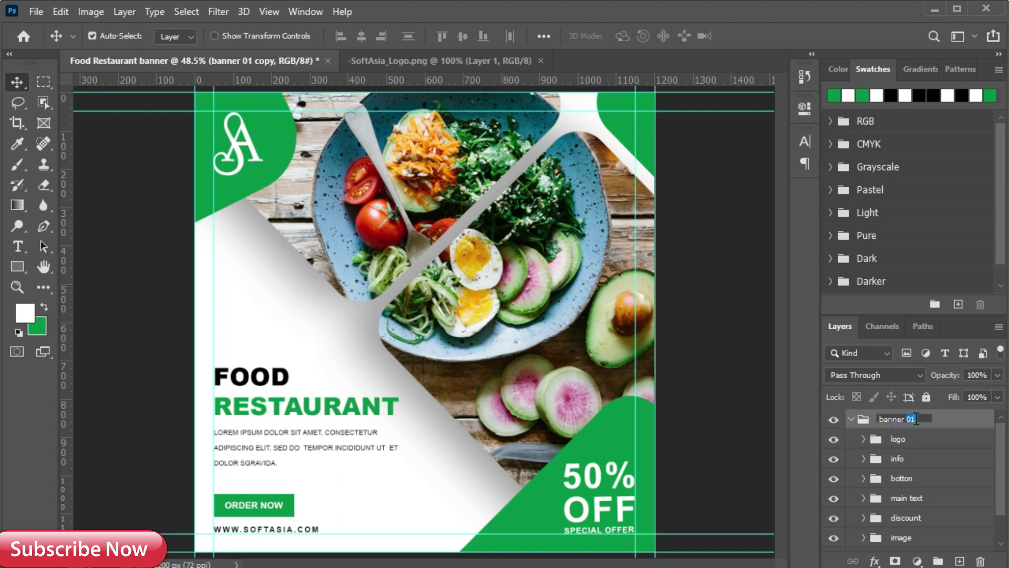
click(973, 432)
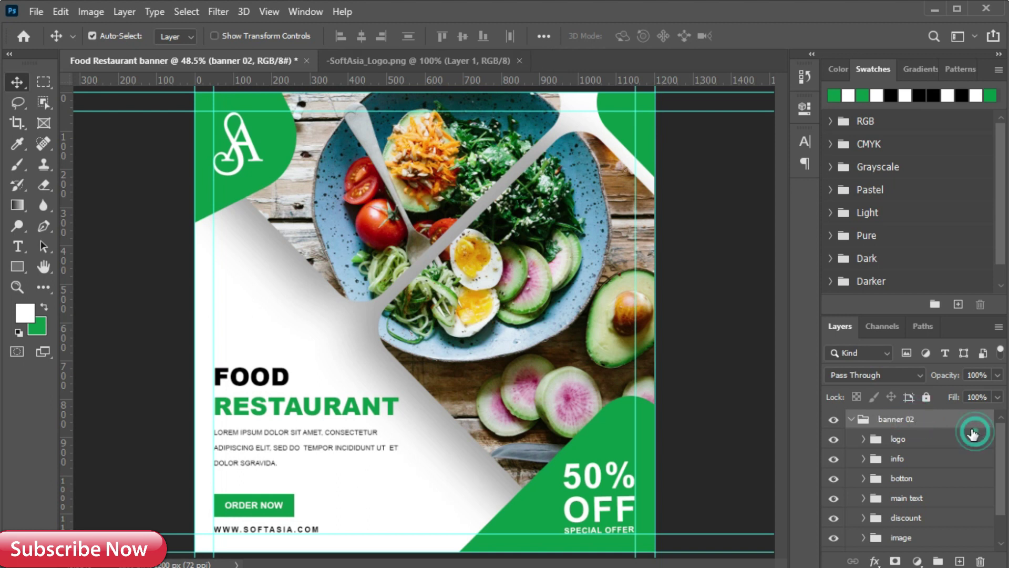
Collapse the banner 02 group and toggle its visibility to review the second layout
click(851, 420)
click(834, 420)
click(834, 420)
click(833, 420)
click(834, 420)
click(834, 419)
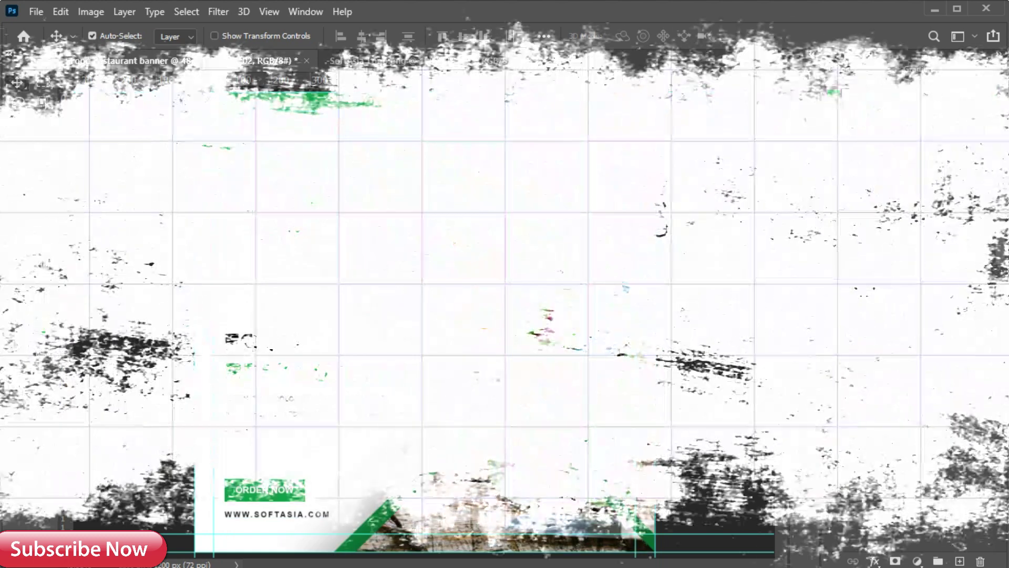